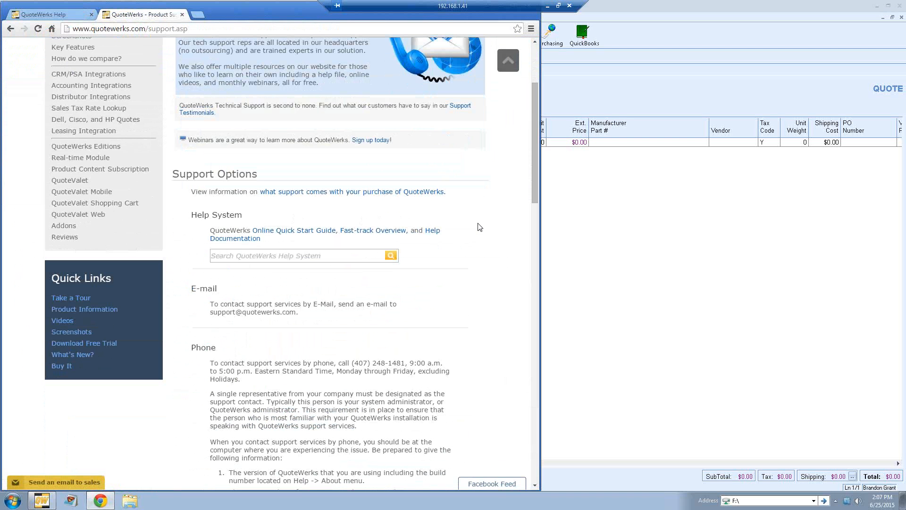
- Return from the browser to QuoteWerks and open User Maintenance
click(569, 86)
click(201, 17)
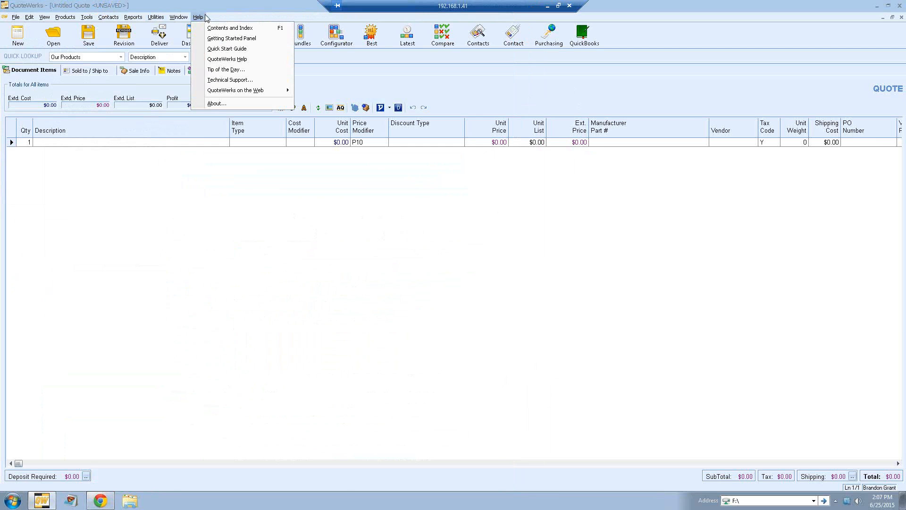
click(222, 13)
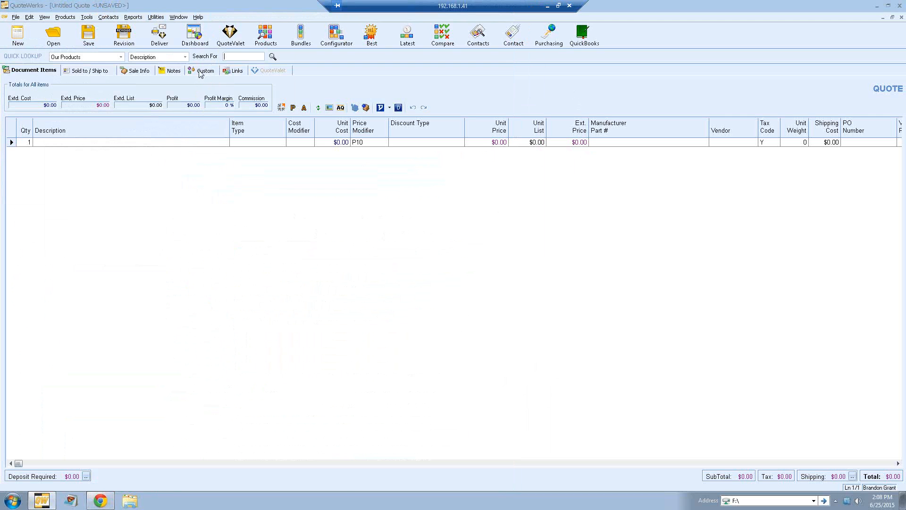
click(156, 17)
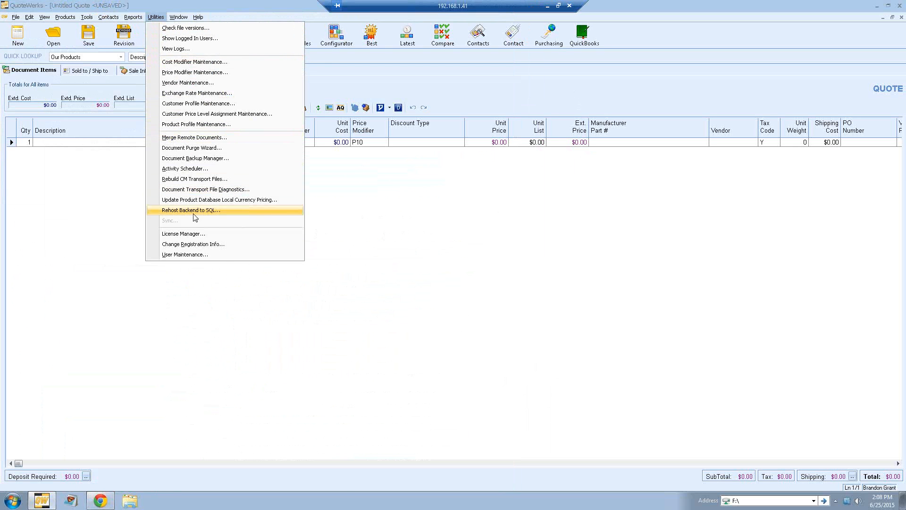
click(240, 260)
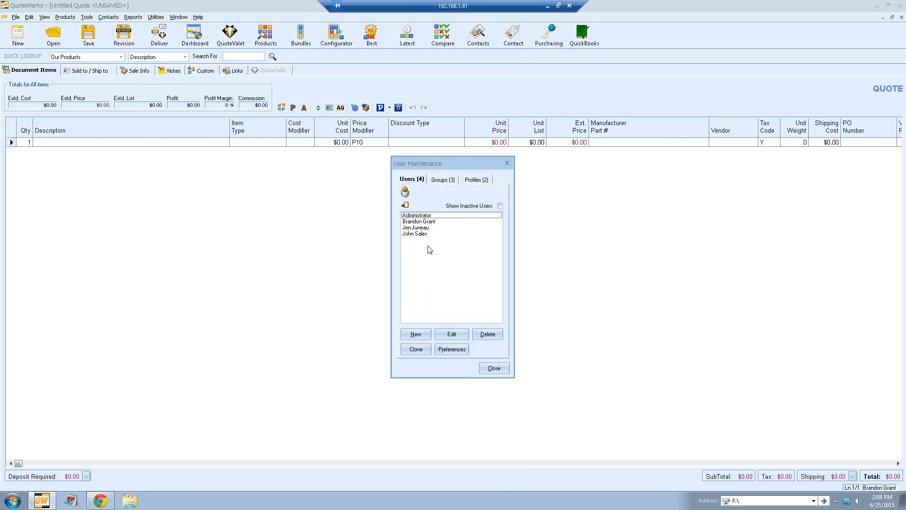
- Review the members of the Inside Sales and Outside Sales groups in User Maintenance
click(443, 180)
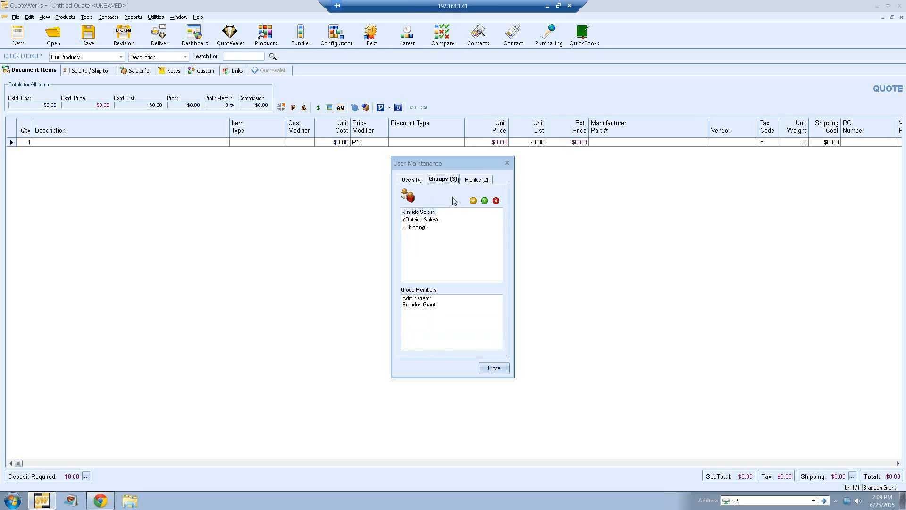
click(420, 182)
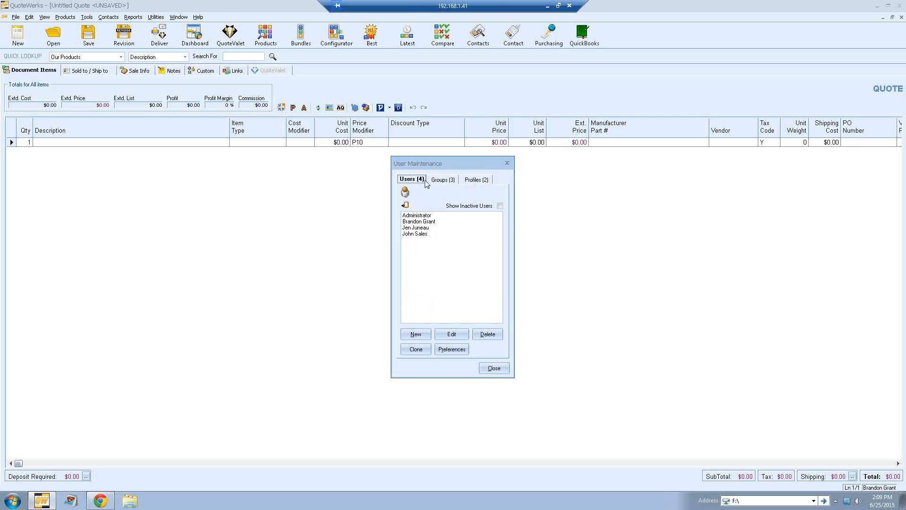
click(438, 180)
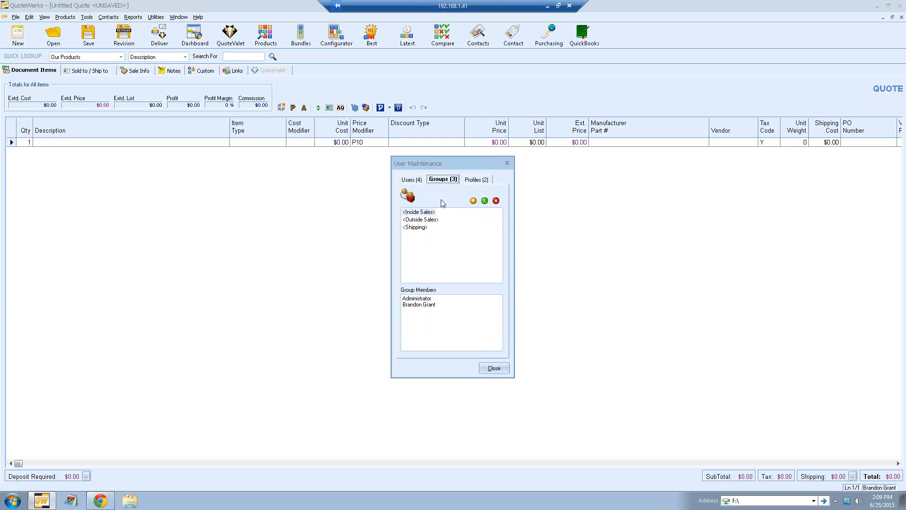
click(426, 215)
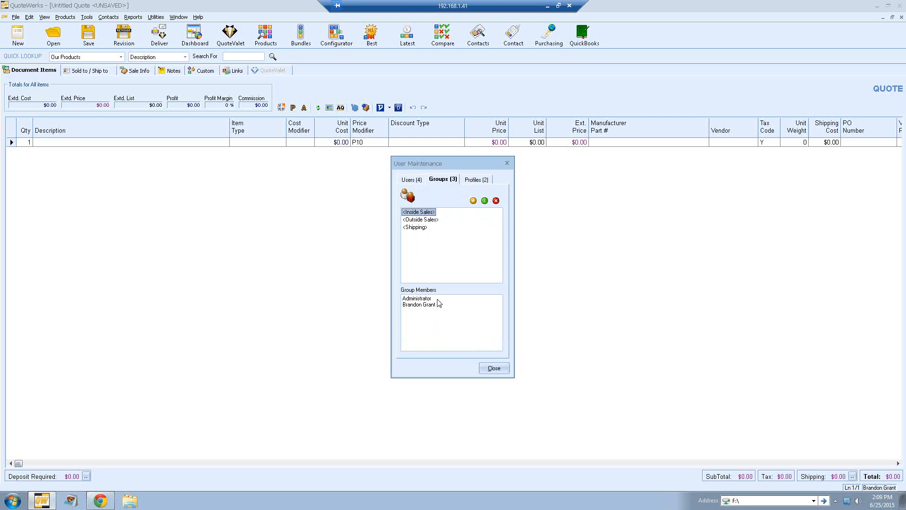
click(427, 220)
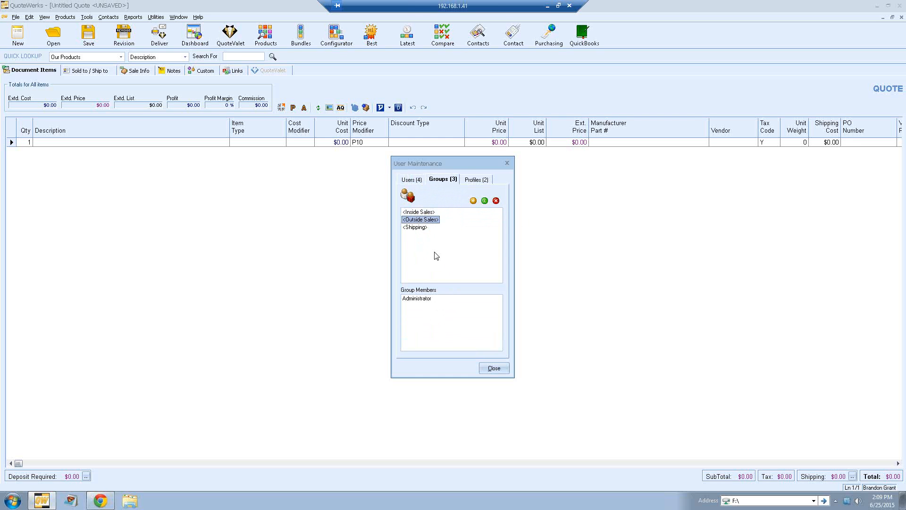
- Open the properties of the second user in the user list for editing and show their group membership
click(417, 180)
click(427, 222)
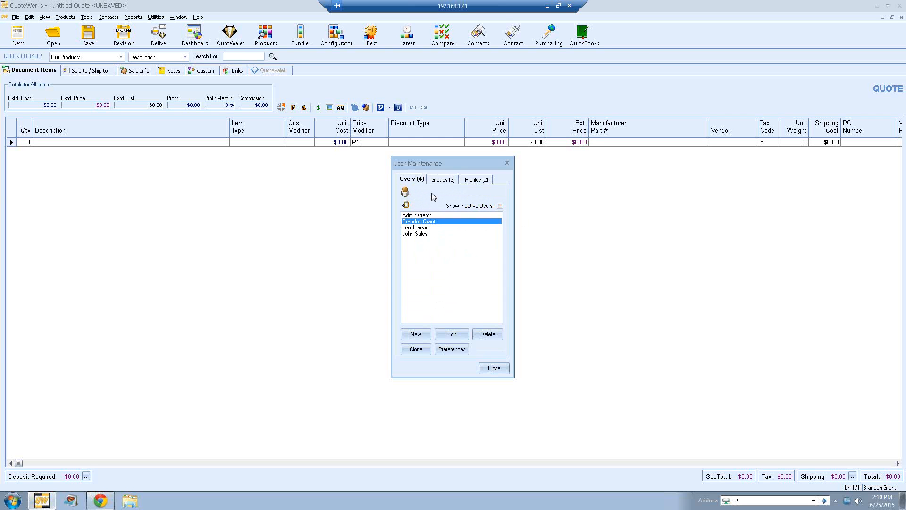
click(455, 335)
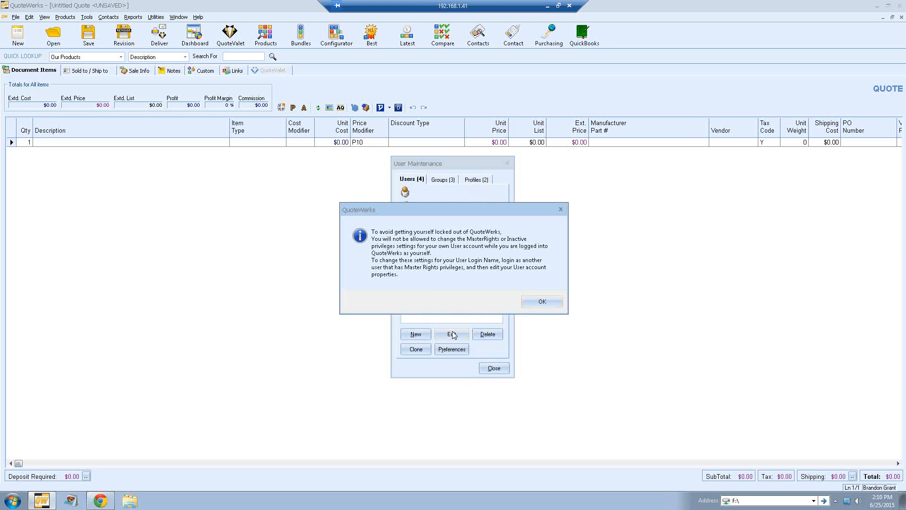
click(549, 302)
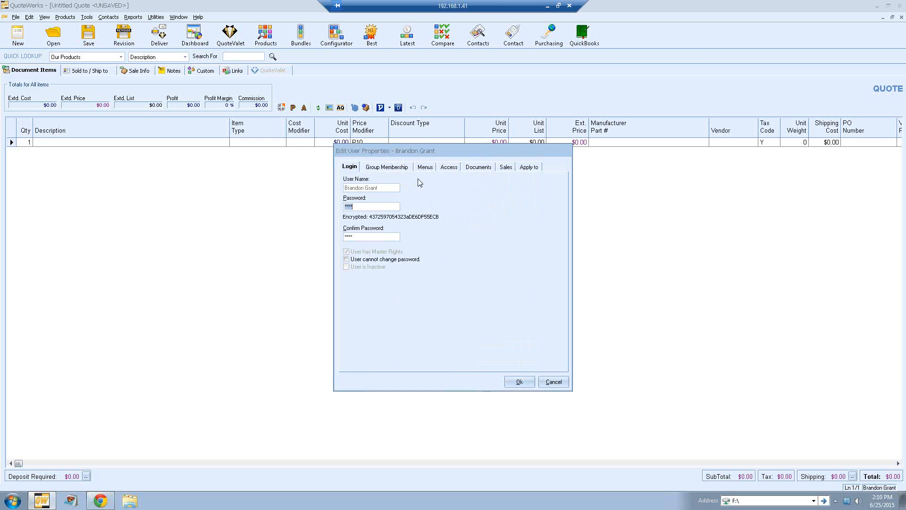
click(388, 170)
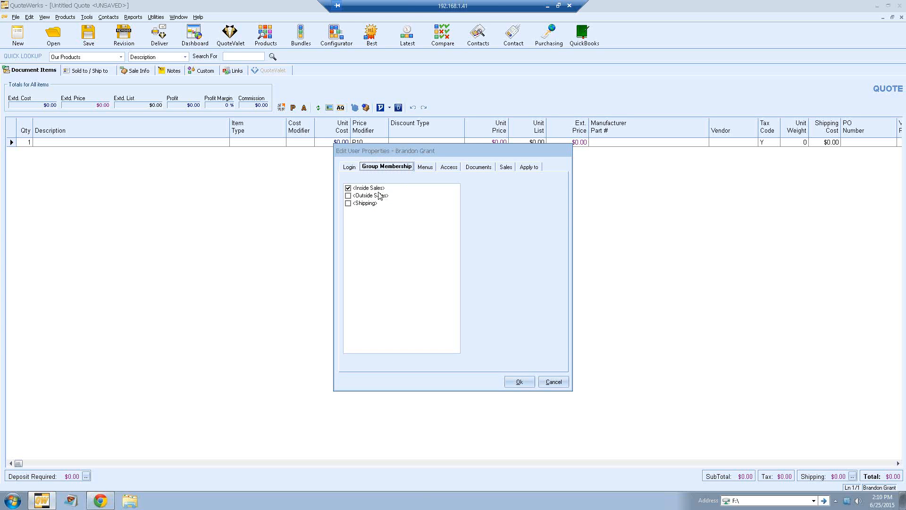
- Try moving the user from the Inside Sales group to Outside Sales, and restore the original membership
click(348, 197)
click(348, 197)
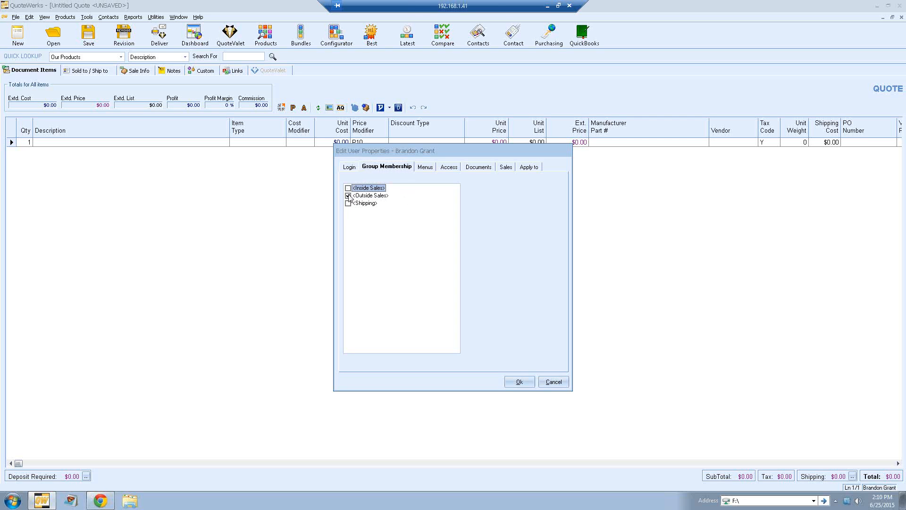
click(349, 188)
click(349, 195)
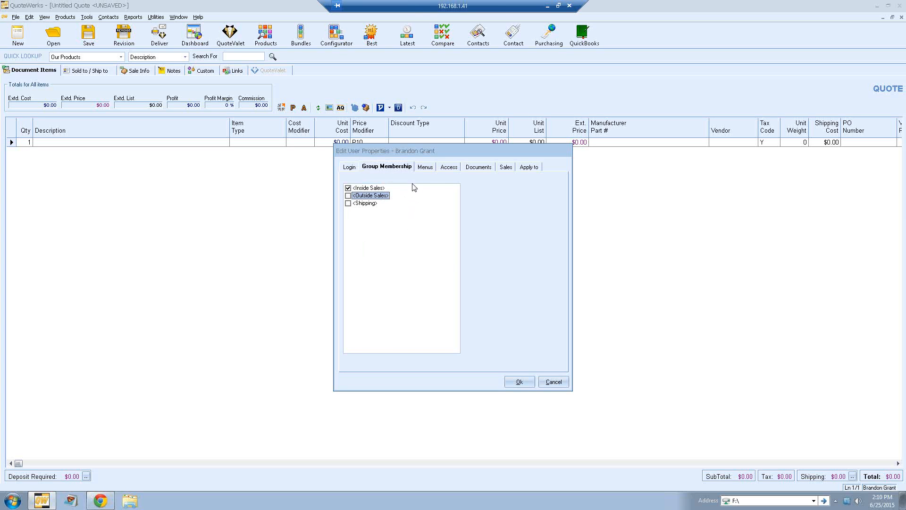
- Show the user's menu visibility settings and look through the commands under File
click(426, 168)
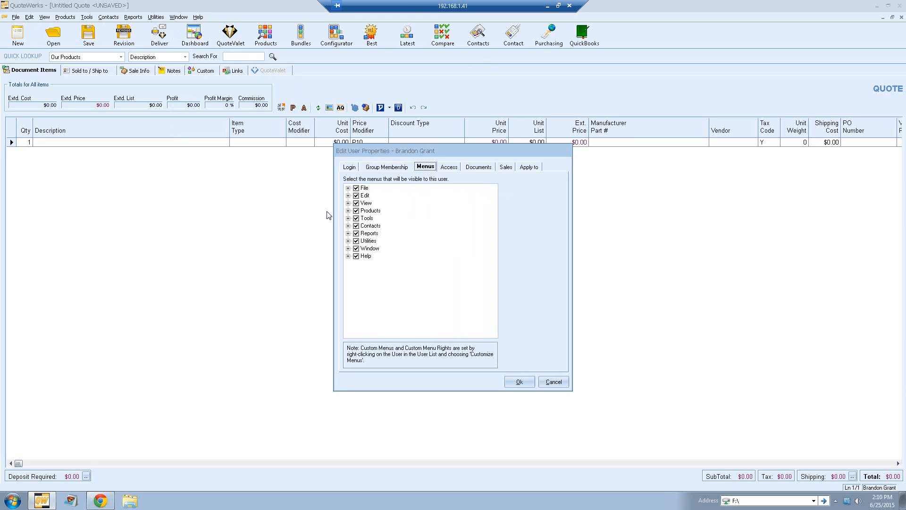
click(349, 188)
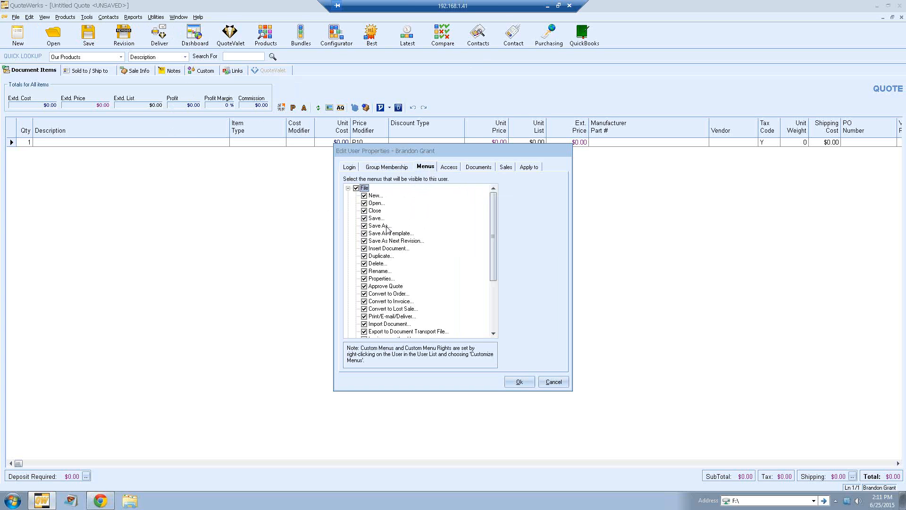
drag(492, 203, 494, 226)
drag(494, 254, 495, 274)
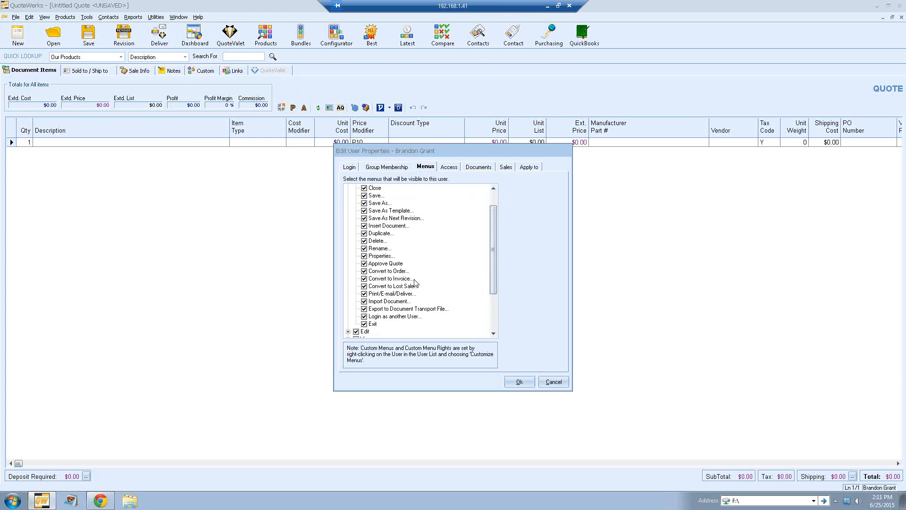
- Try hiding Approve Quote and Convert to Invoice under File from the user, restore both, and collapse the File list
click(364, 263)
click(364, 279)
click(364, 278)
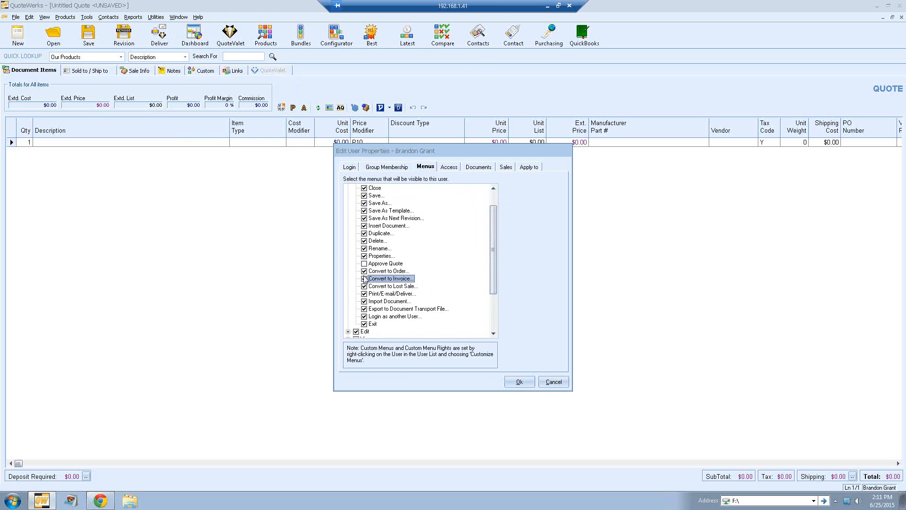
click(364, 263)
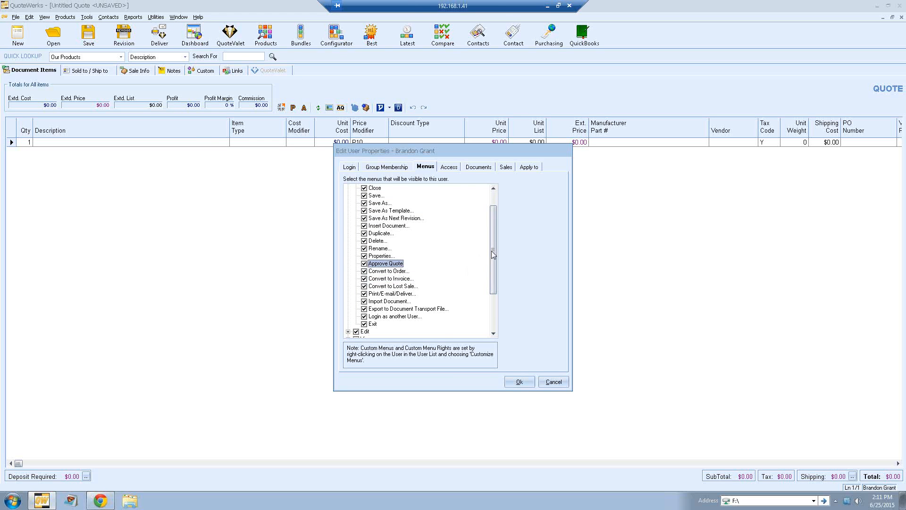
drag(493, 255, 492, 220)
click(348, 188)
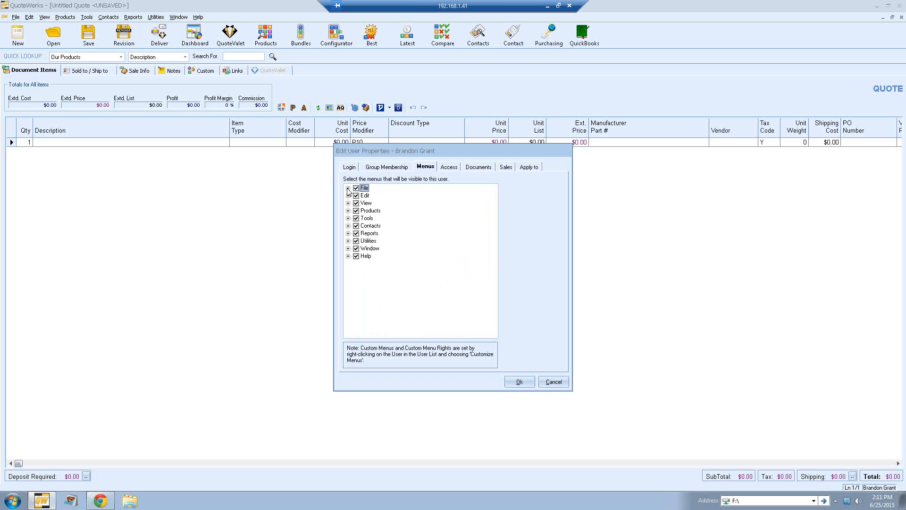
- Look through the Edit commands in the user's menu visibility settings and collapse the list
click(349, 195)
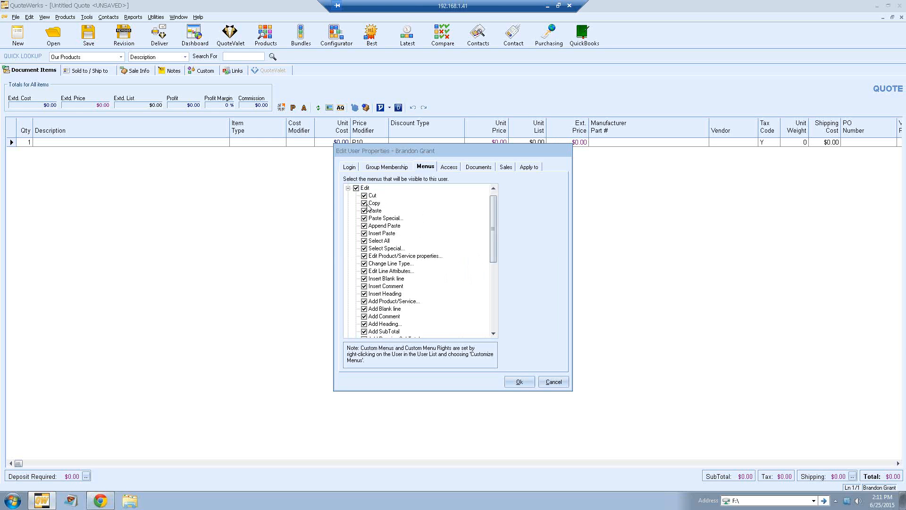
drag(494, 211, 494, 197)
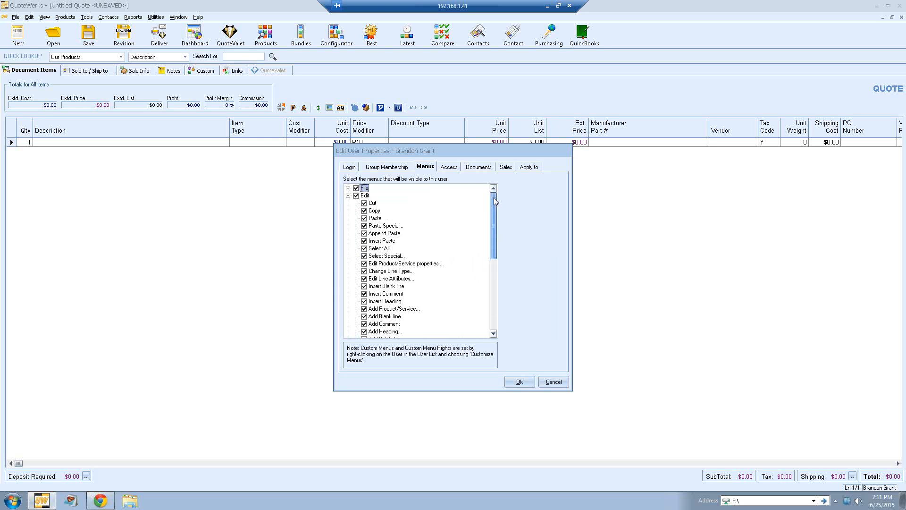
click(348, 195)
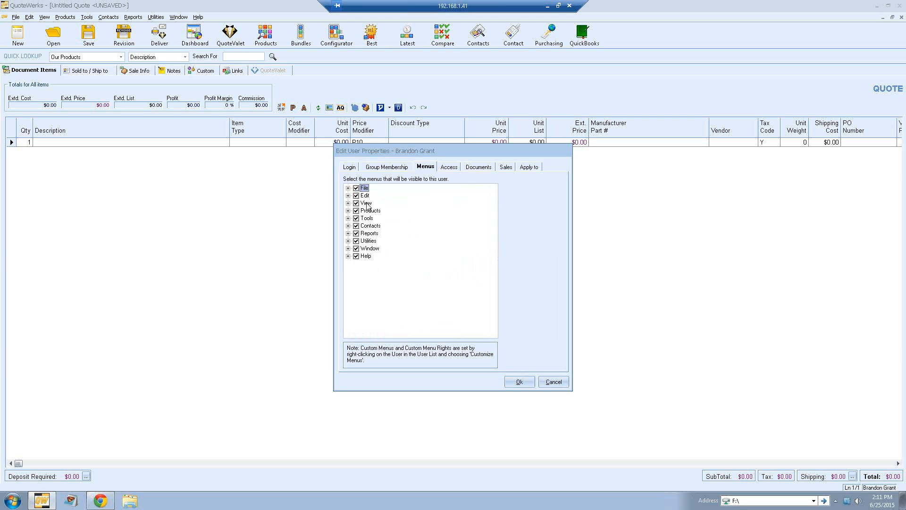
- Try hiding Setup Product Sources and Import Wizard under Products from the user, restore both, and collapse the list
click(348, 211)
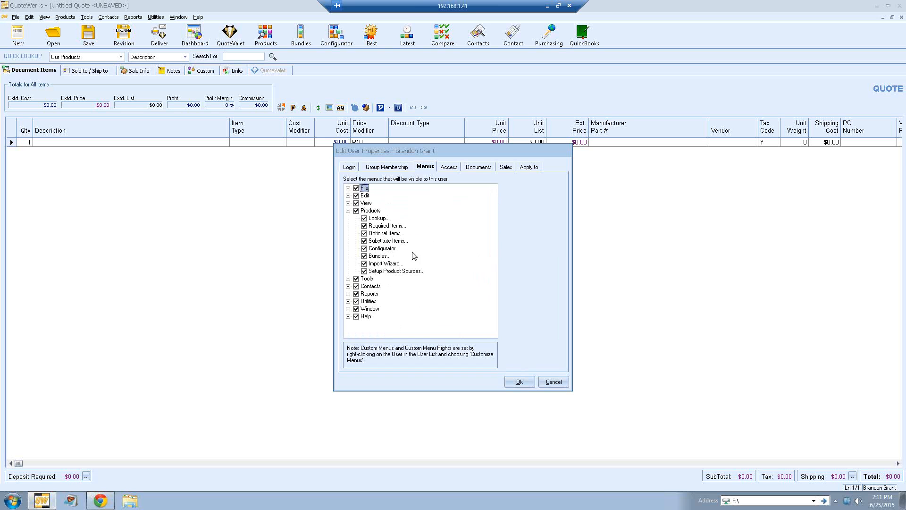
click(364, 271)
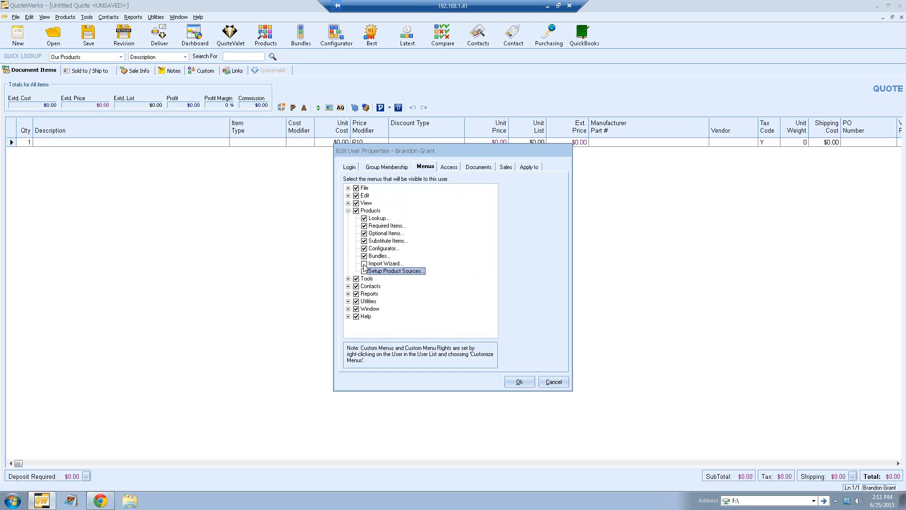
click(364, 264)
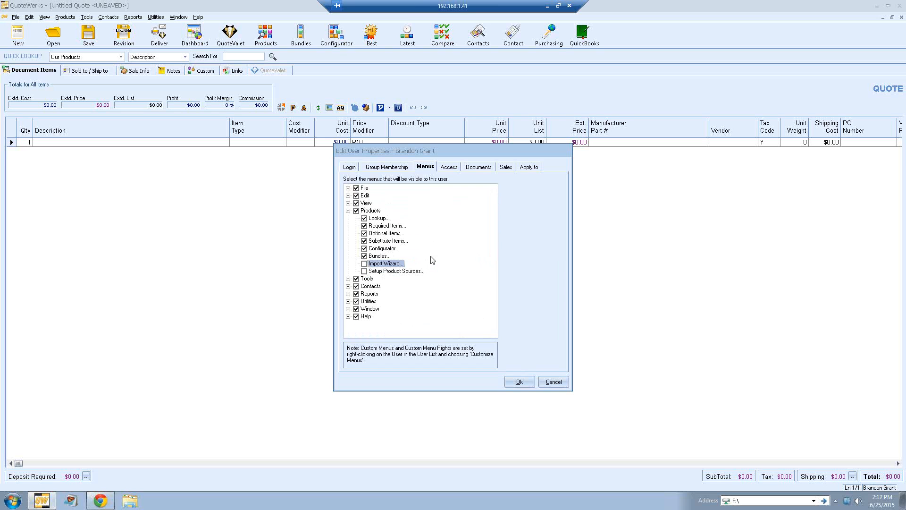
click(364, 263)
click(364, 271)
click(348, 210)
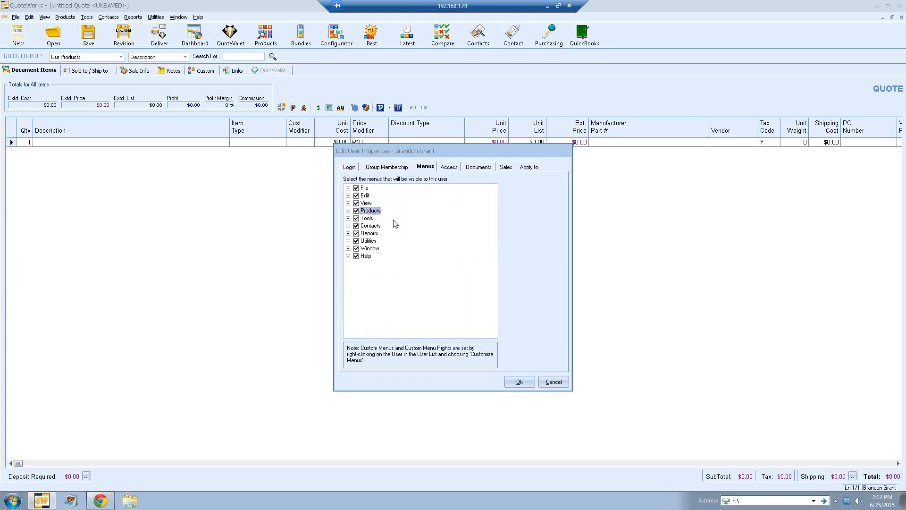
- Try hiding the Options command under Tools from the user, restore it, and collapse the Tools list
click(348, 218)
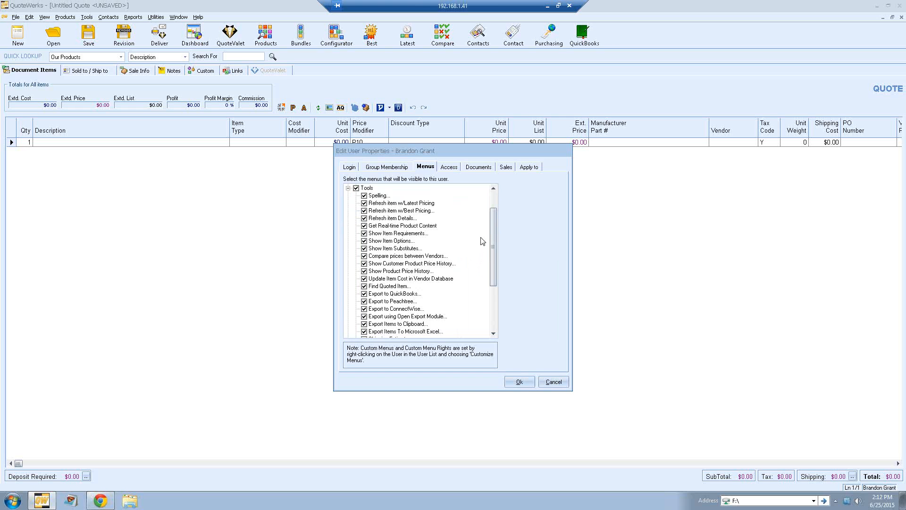
drag(496, 223, 495, 251)
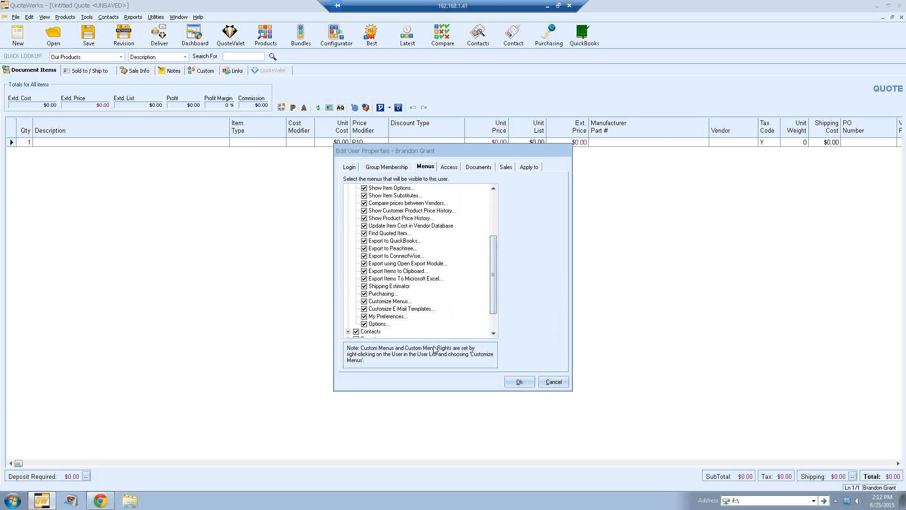
click(365, 325)
click(365, 324)
drag(494, 249, 491, 214)
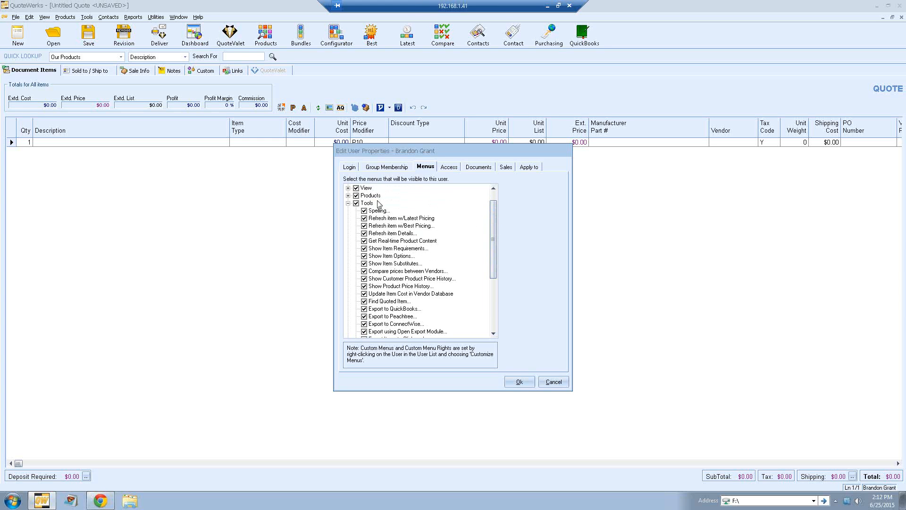
click(348, 204)
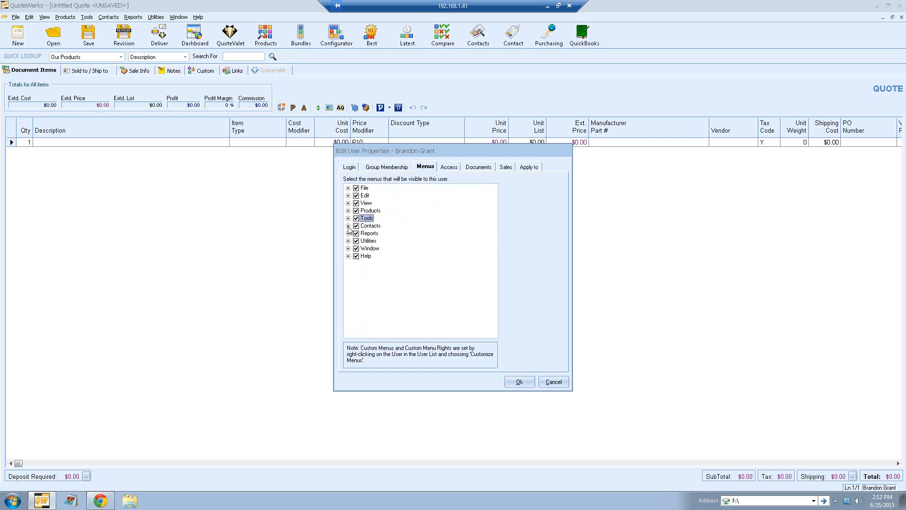
- Check which commands under Contacts and Reports can be made visible to the user
click(348, 226)
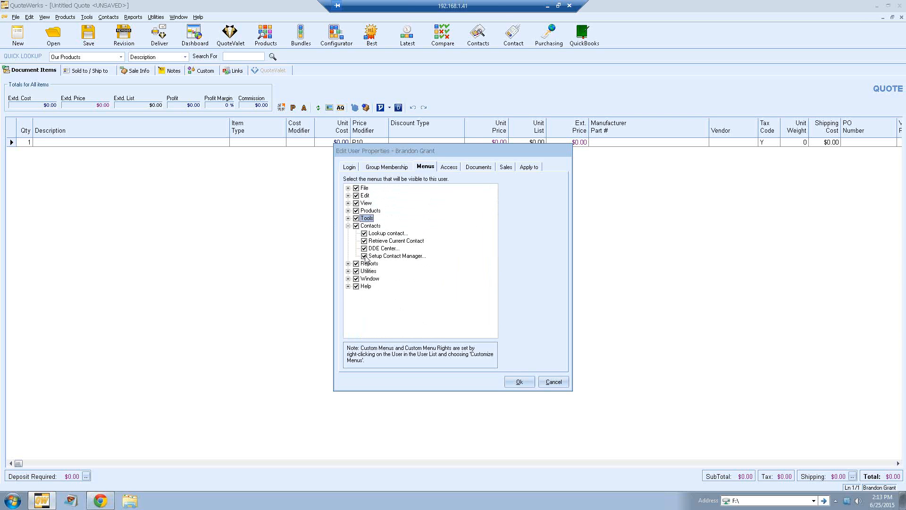
click(348, 226)
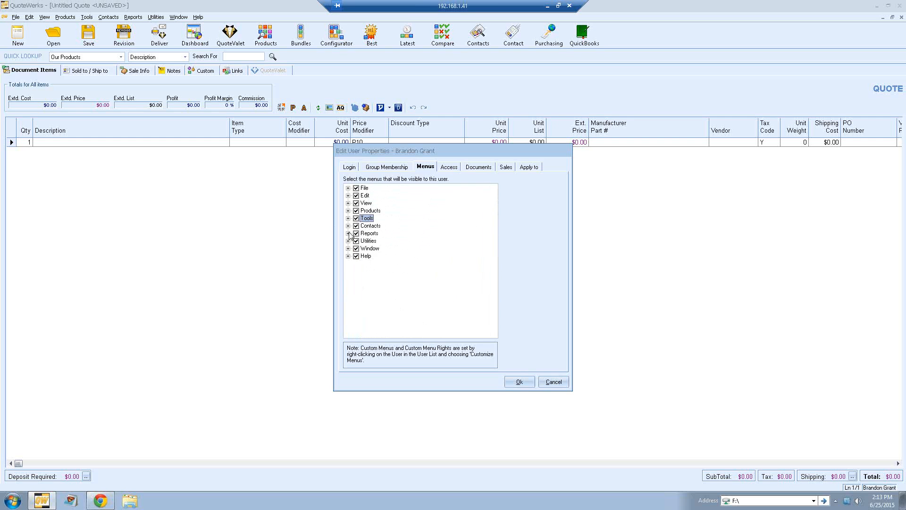
click(348, 234)
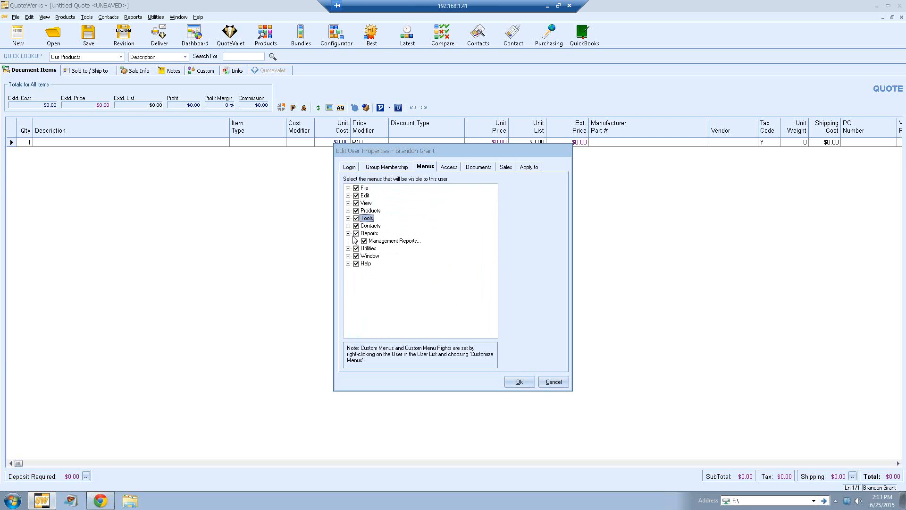
- Try hiding Management Reports under Reports from the user, restore it, and collapse the Reports list
click(356, 233)
click(357, 234)
click(365, 241)
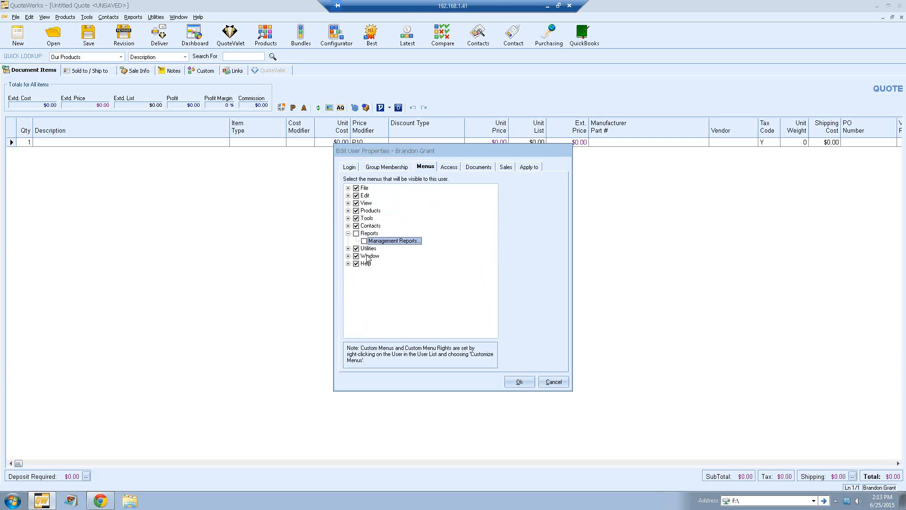
click(358, 234)
click(364, 241)
click(356, 234)
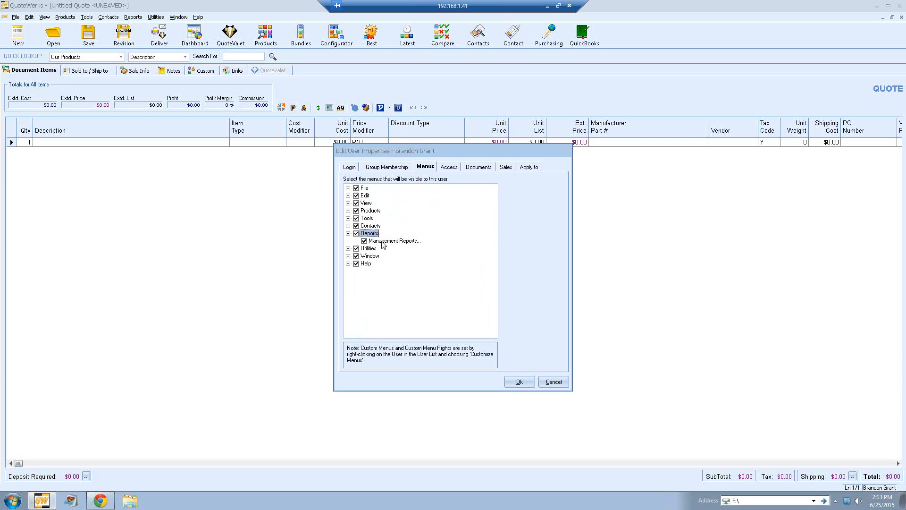
click(348, 233)
- Look through the Utilities commands in the user's menu visibility settings and collapse the list
click(348, 241)
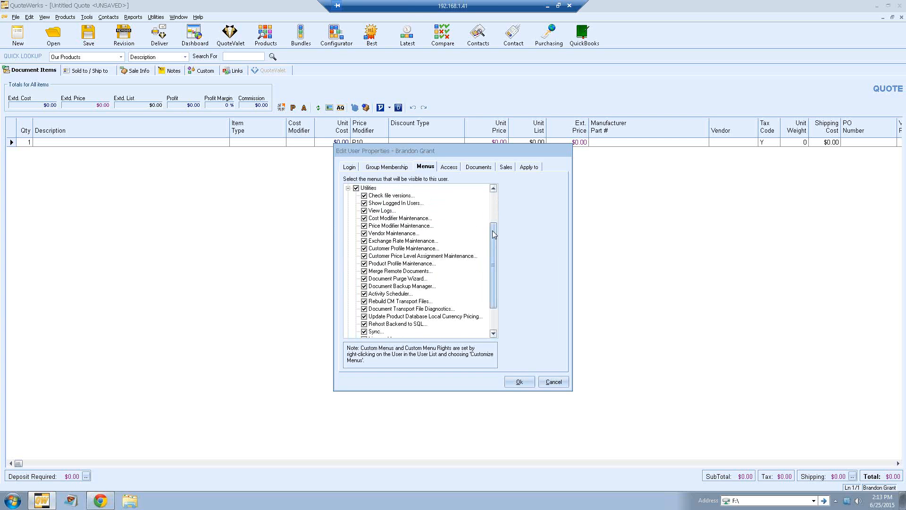
mouse_move(493, 233)
mouse_down()
mouse_move(491, 226)
mouse_move(494, 236)
mouse_up()
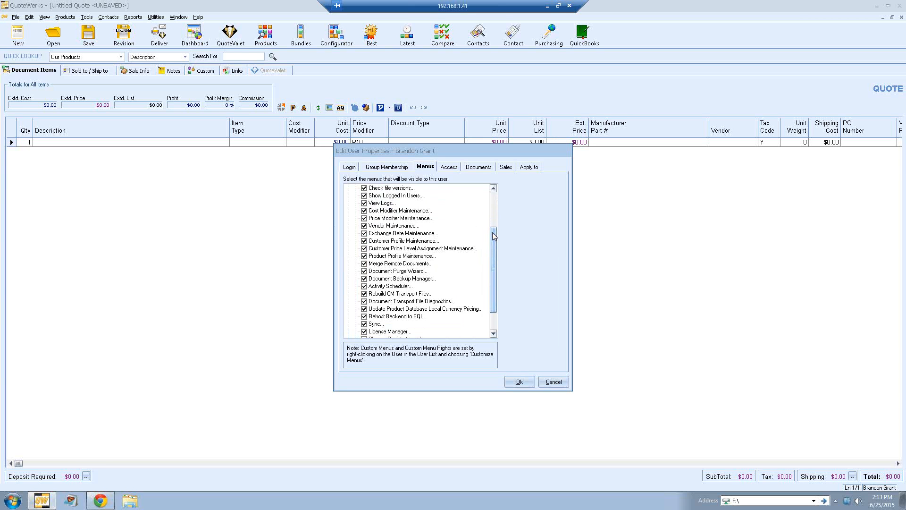
drag(493, 232, 495, 242)
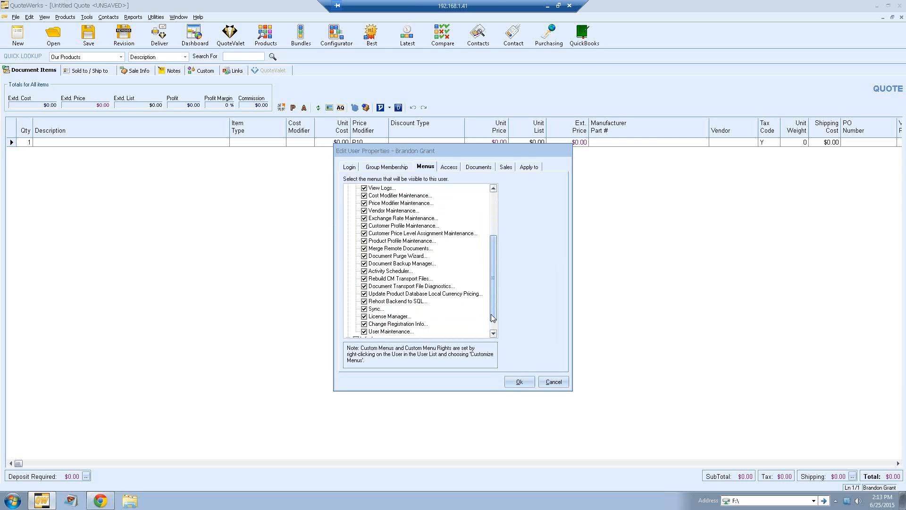
drag(496, 315, 498, 305)
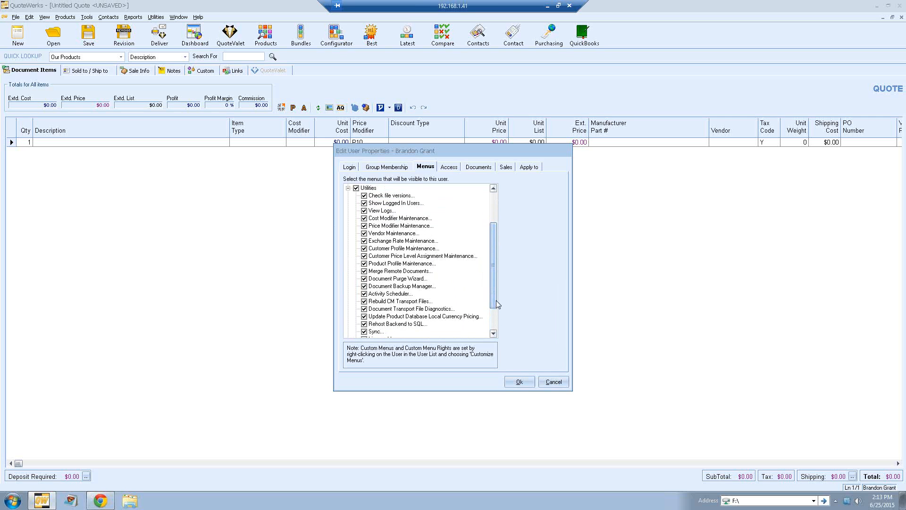
drag(493, 282, 496, 308)
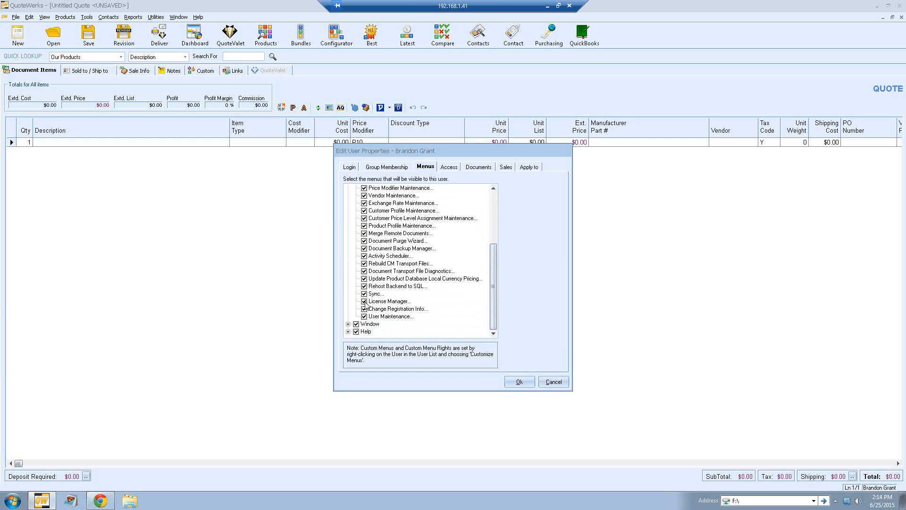
click(494, 189)
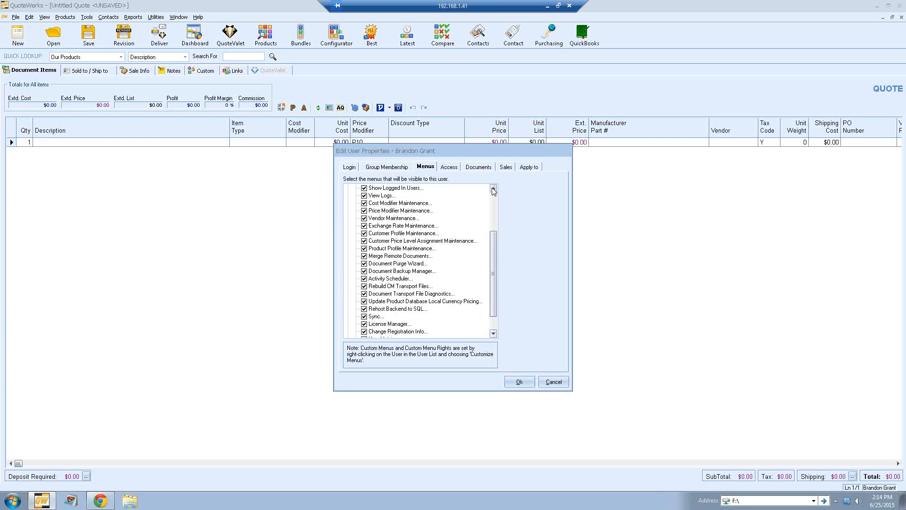
click(493, 188)
click(348, 211)
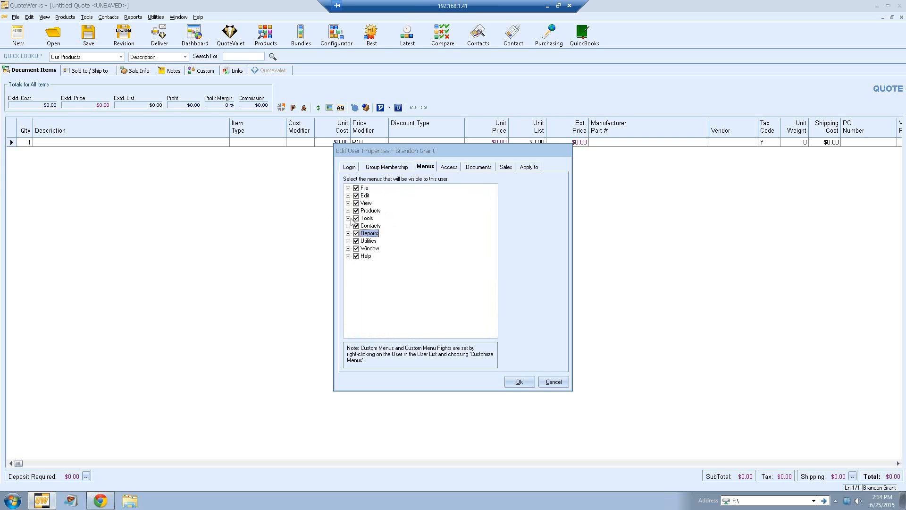
- Check which commands under Window and Help can be made visible to the user, collapsing each list
click(348, 248)
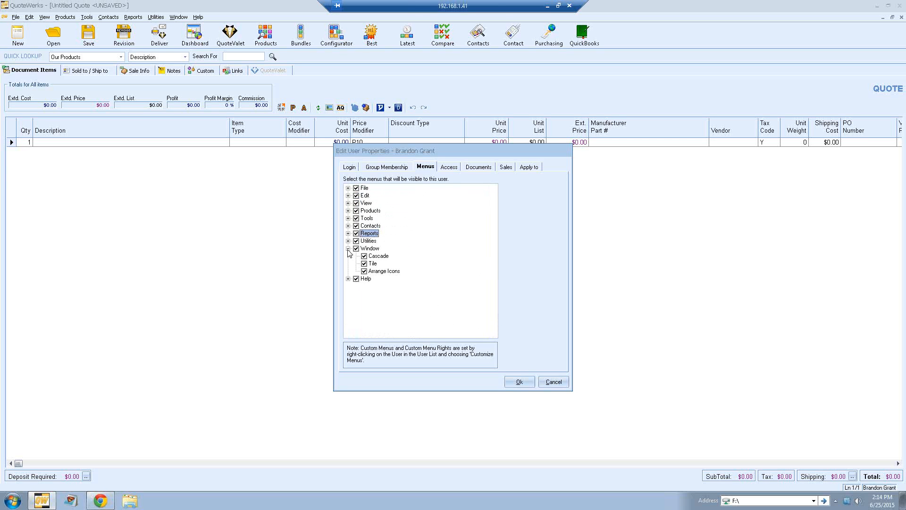
click(348, 248)
click(349, 257)
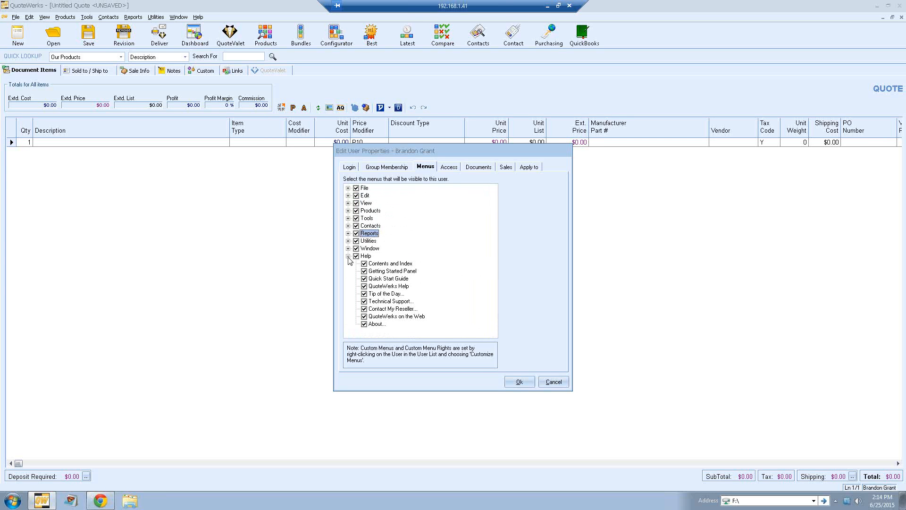
click(349, 257)
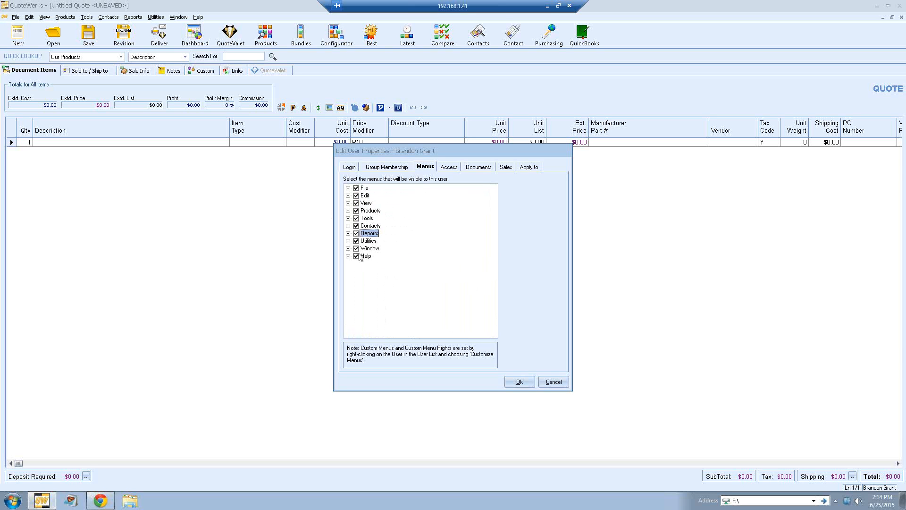
- Open the user's access rights, spotlight the ones containing "cansee", and look through them
click(443, 169)
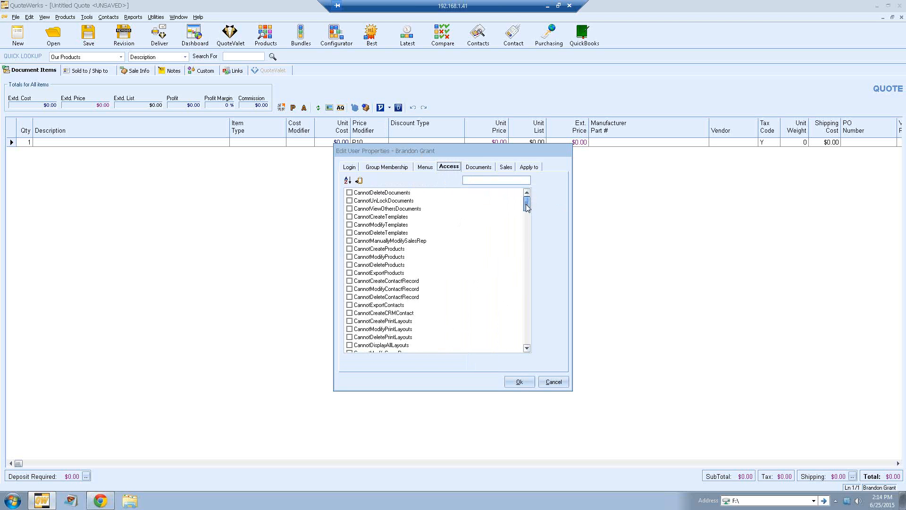
mouse_move(527, 204)
mouse_down()
mouse_move(527, 336)
mouse_move(535, 196)
mouse_up()
click(476, 180)
text(cansee)
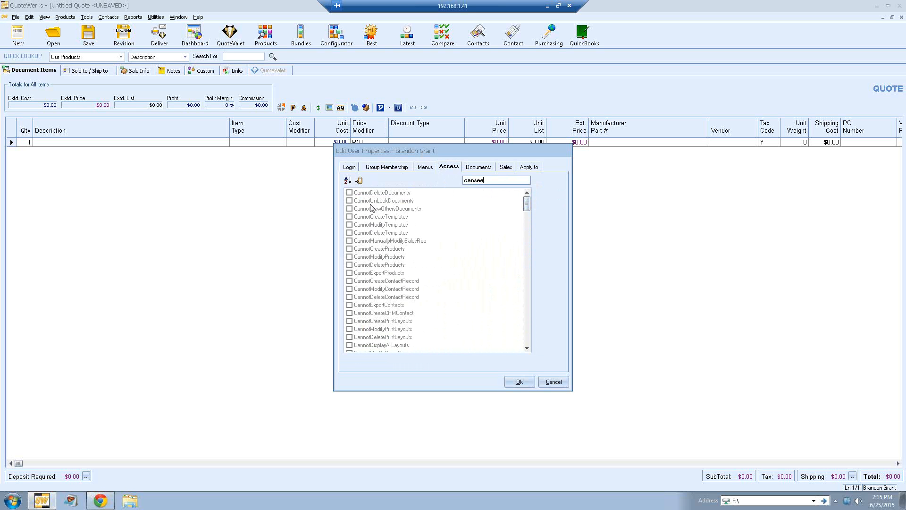
drag(527, 203, 526, 339)
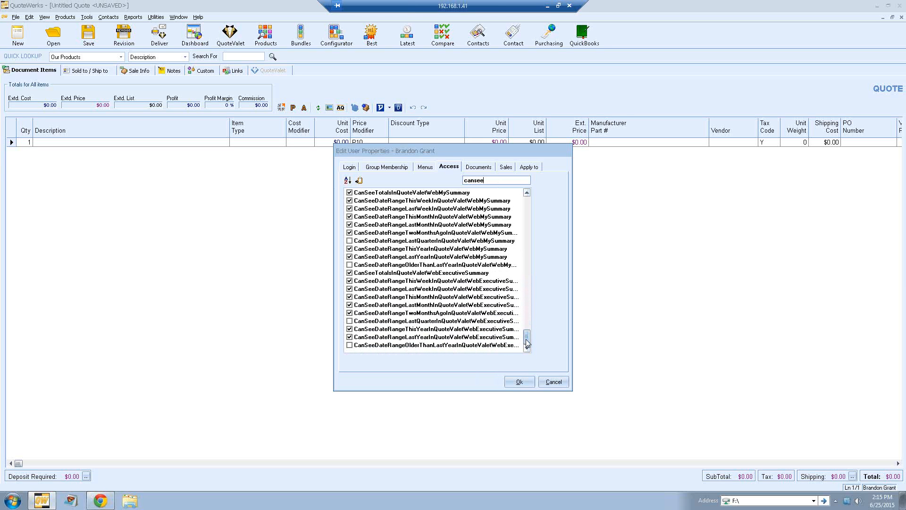
- Spotlight the access rights containing "cost", look through the matches, and clear the spotlight text
drag(526, 339, 453, 187)
text(cody)
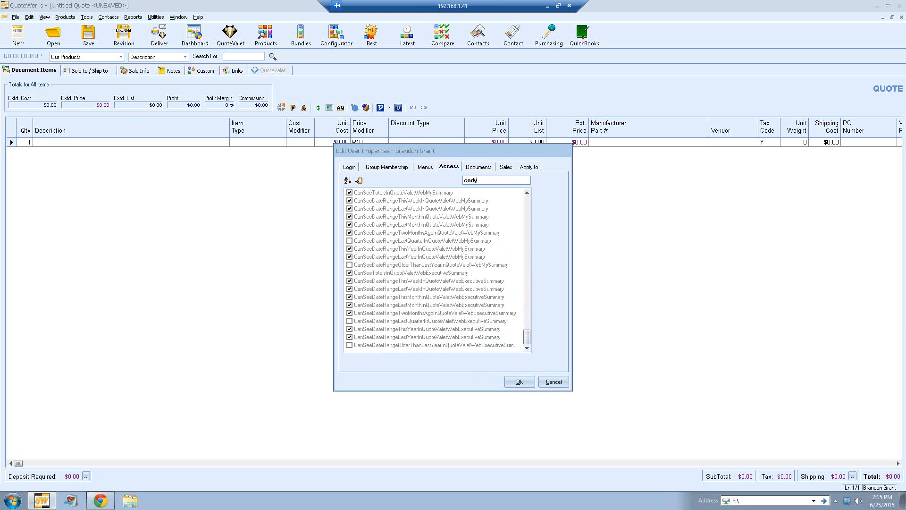
key(BackSpace)
key(BackSpace)
text(st)
drag(527, 345, 527, 237)
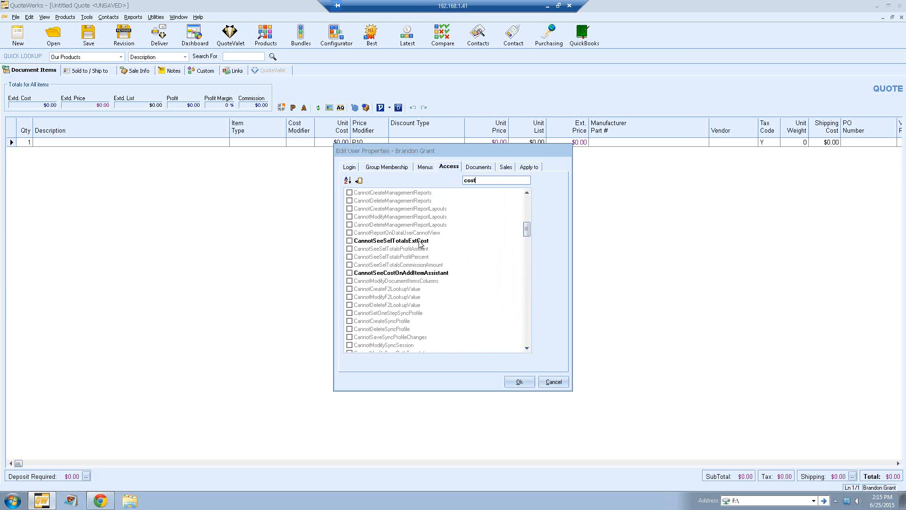
drag(527, 230, 528, 196)
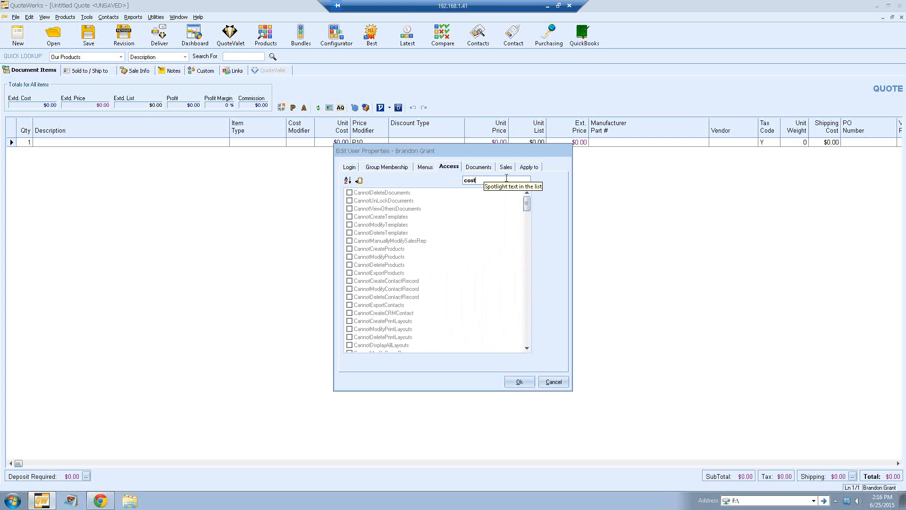
key(BackSpace)
key(BackSpace)
key(BackSpace)
key(BackSpace)
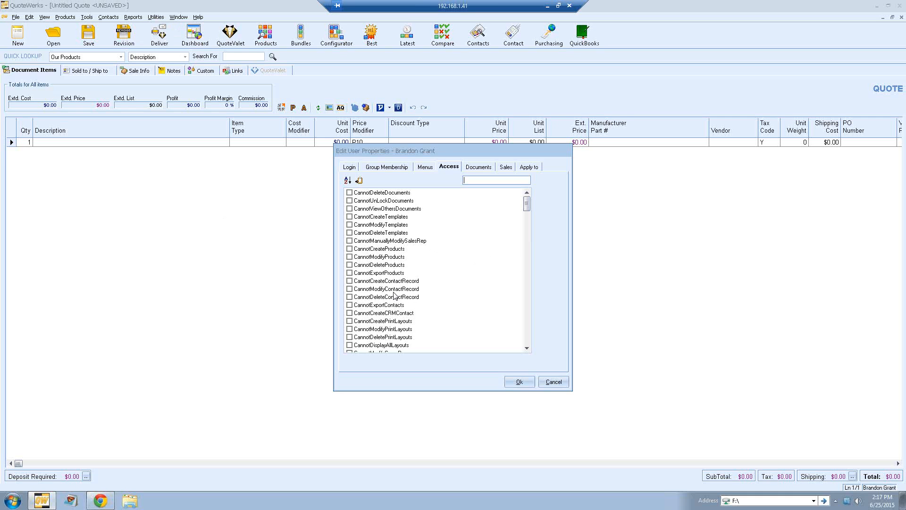
- Try enabling CannotCreateProducts, CannotModifyProducts and CannotDeleteProducts for the user, and clear all three again
click(349, 250)
click(349, 256)
click(350, 265)
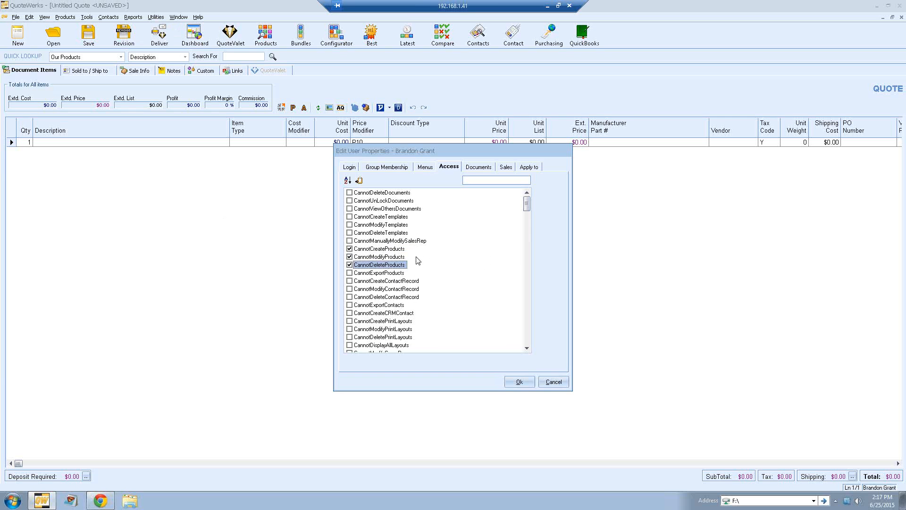
click(350, 265)
click(350, 257)
click(350, 249)
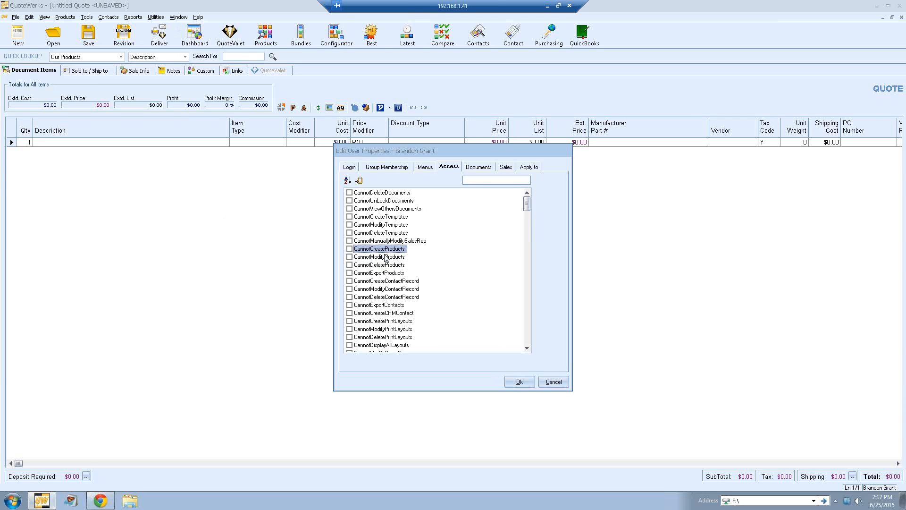
- Prevent the user from deleting documents by enabling the CannotDeleteDocuments right
click(395, 194)
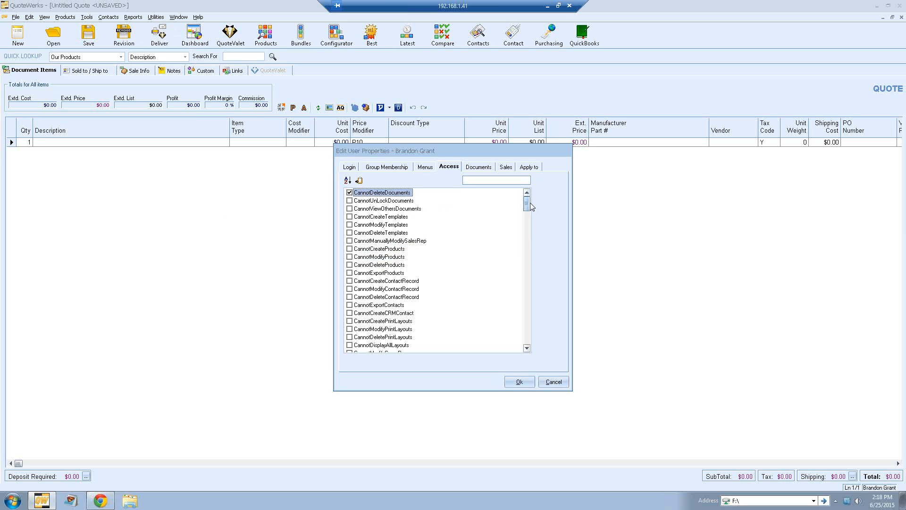
mouse_move(527, 204)
mouse_down()
mouse_move(528, 216)
mouse_move(528, 206)
mouse_up()
- Spotlight the "cansee" access rights and examine the QuoteValet web summary rights and the NonMasterRightsUser rights above them
click(492, 181)
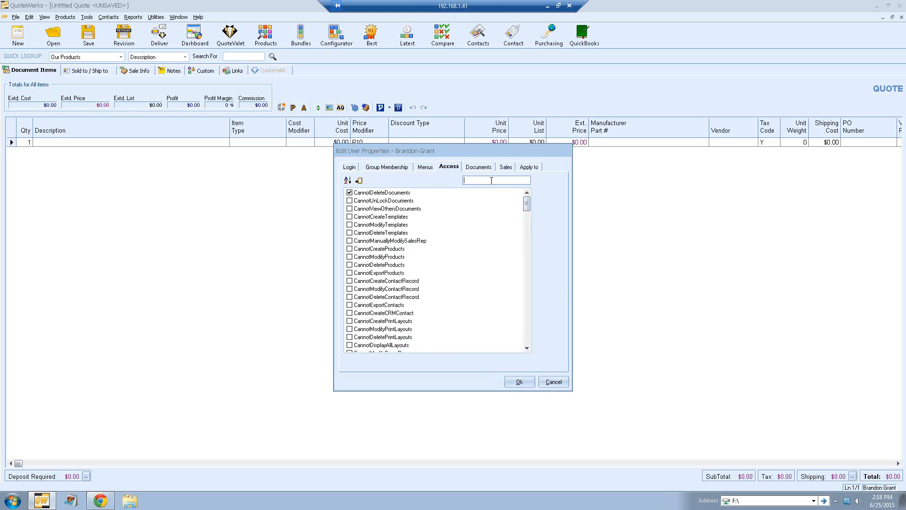
text(cansee)
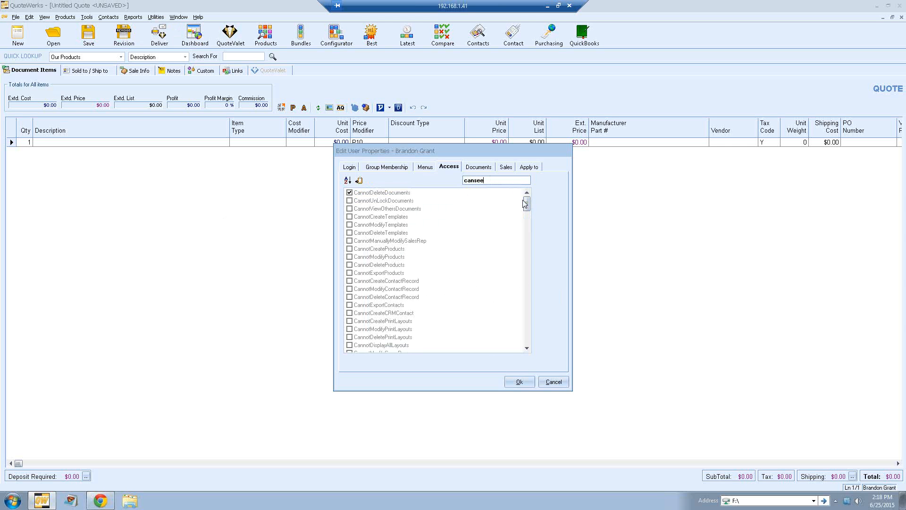
drag(529, 206, 527, 338)
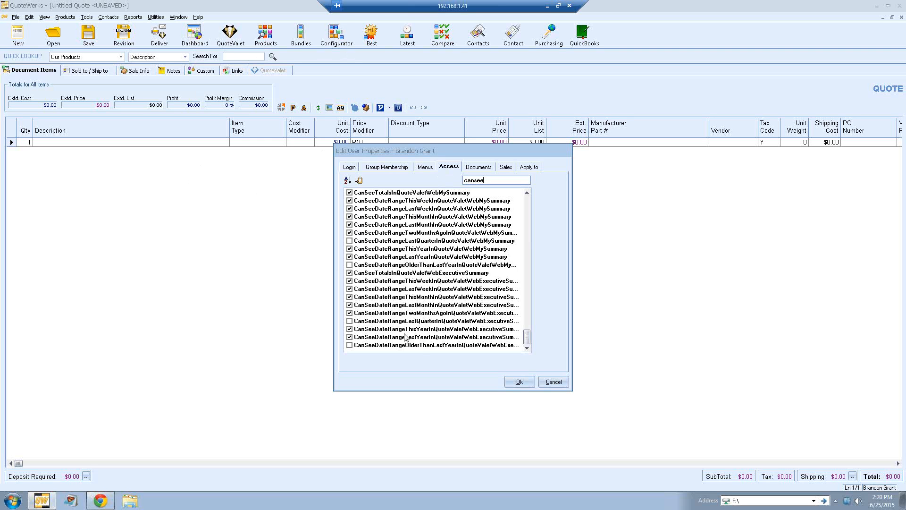
click(527, 193)
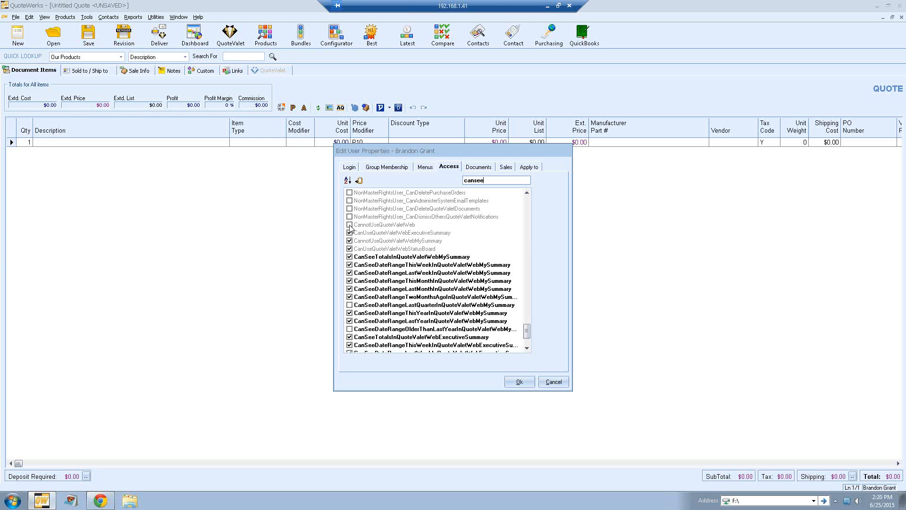
click(527, 194)
click(528, 194)
click(527, 194)
click(527, 194)
click(527, 194)
click(527, 194)
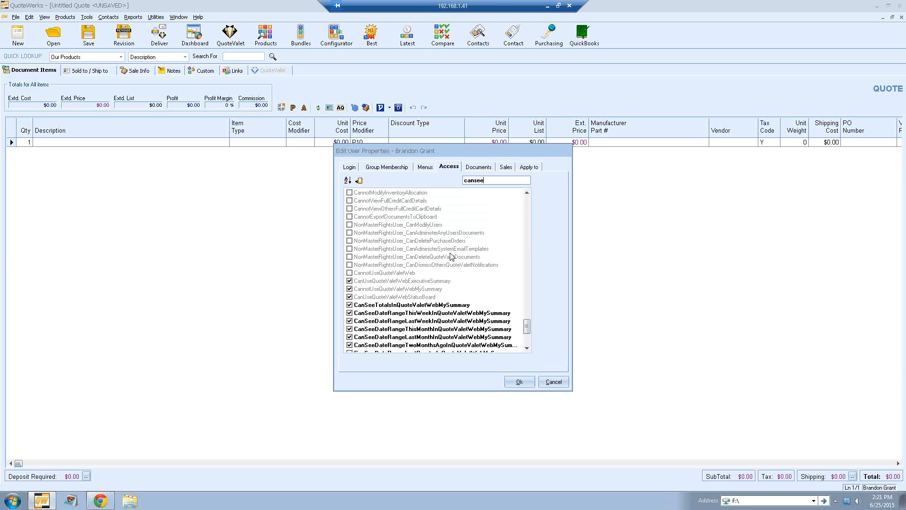
- Replace the spotlight text with "price" and examine the user's price-related access rights
double_click(490, 181)
key(BackSpace)
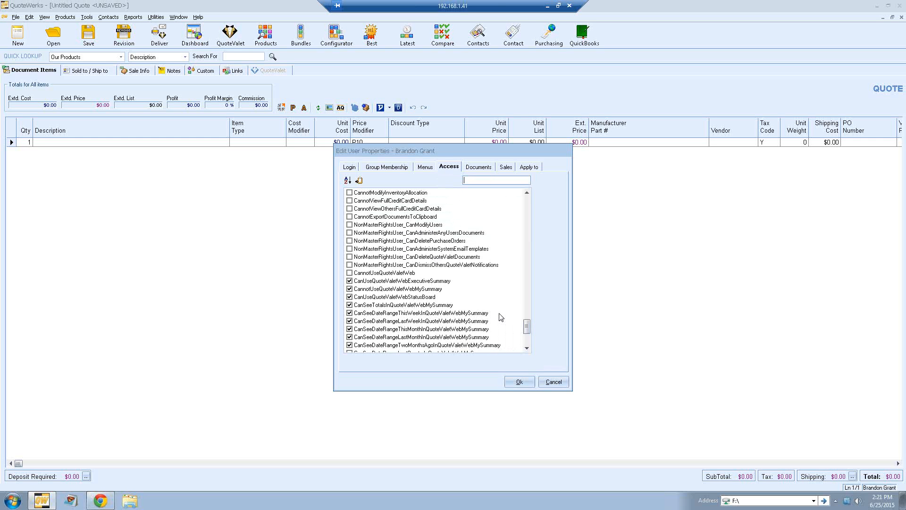
drag(527, 331, 530, 197)
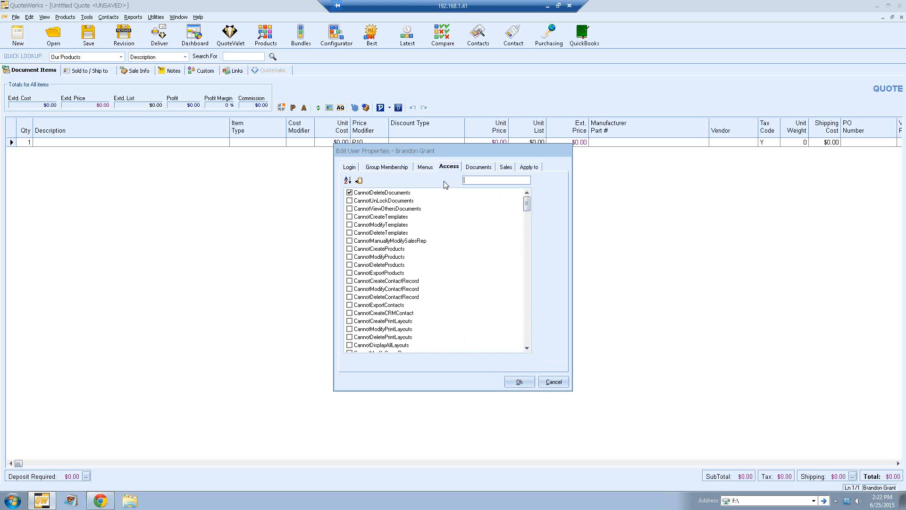
text(price)
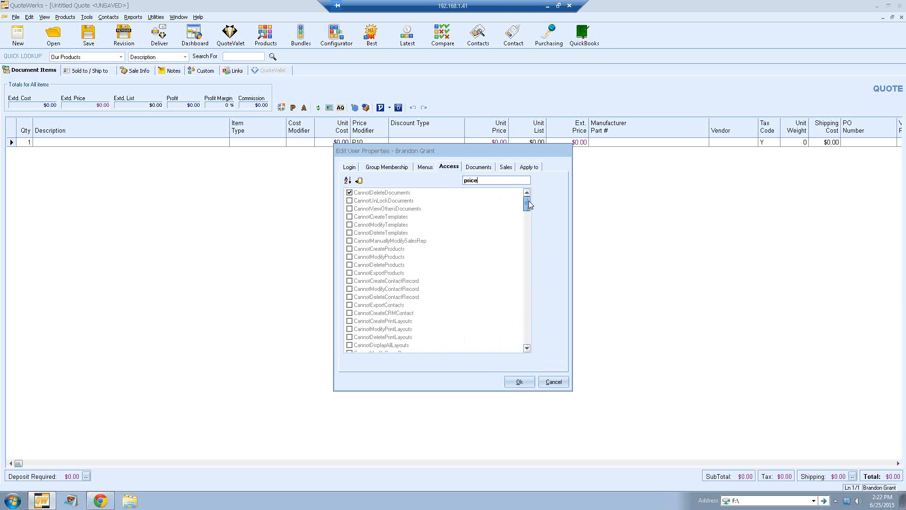
drag(528, 205, 527, 258)
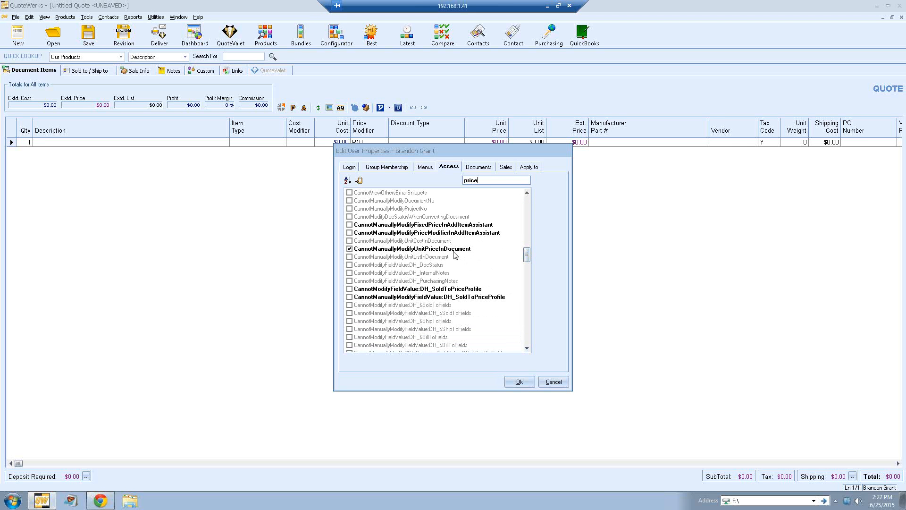
drag(485, 182, 432, 184)
drag(527, 255, 527, 197)
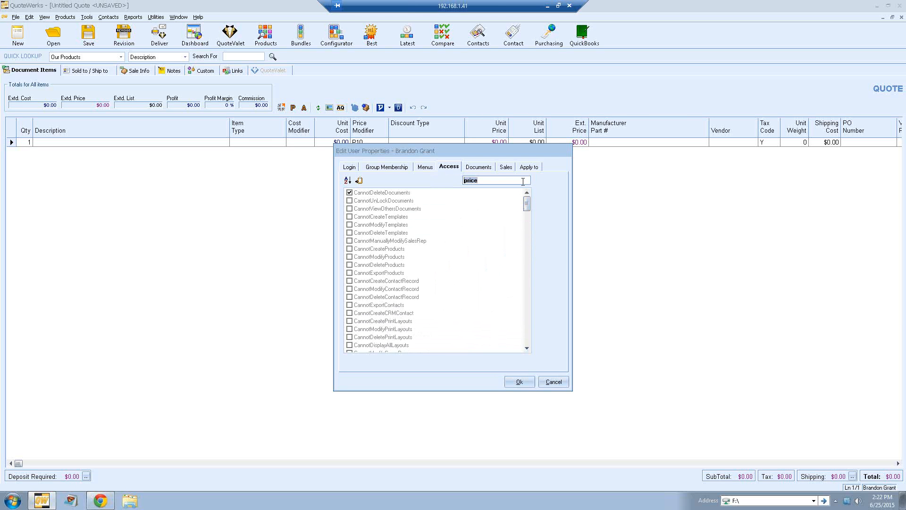
- Open the selection of users and groups who can view this user's documents
click(475, 168)
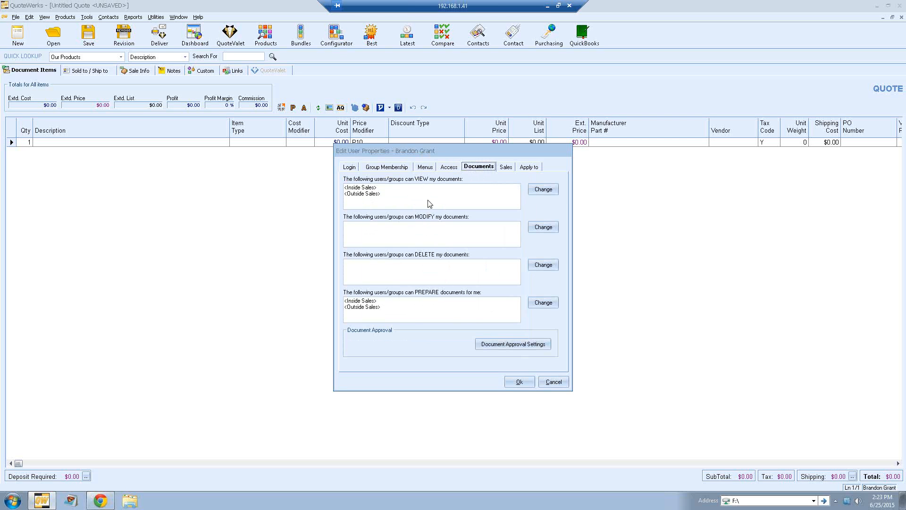
click(544, 190)
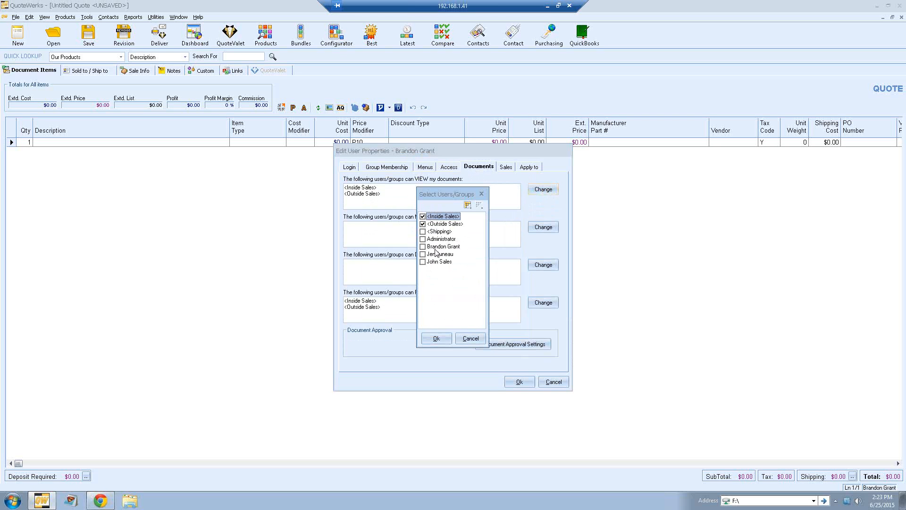
- Try adding the three individual non-administrator users to those who can view the documents, and clear them again
click(423, 246)
click(423, 254)
click(423, 262)
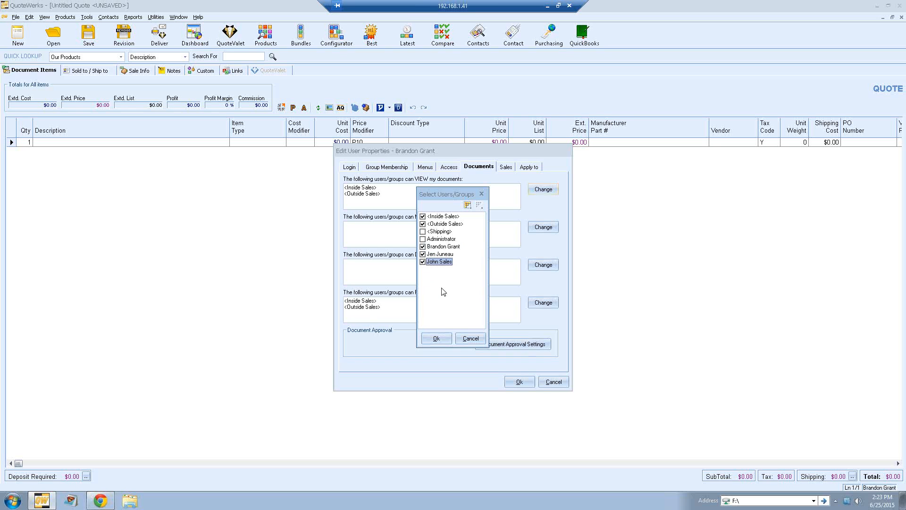
click(423, 247)
click(423, 254)
click(423, 262)
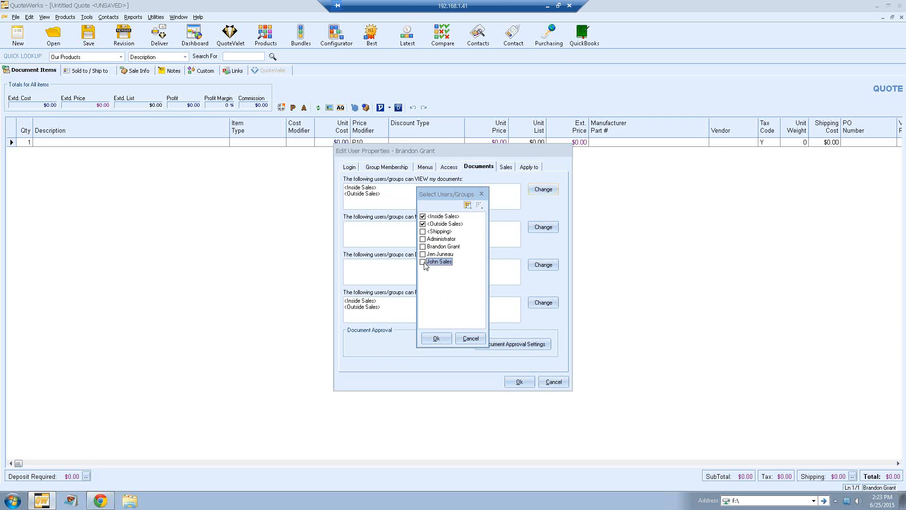
- Remove the Outside Sales group from the users and groups who can view this user's documents
click(423, 224)
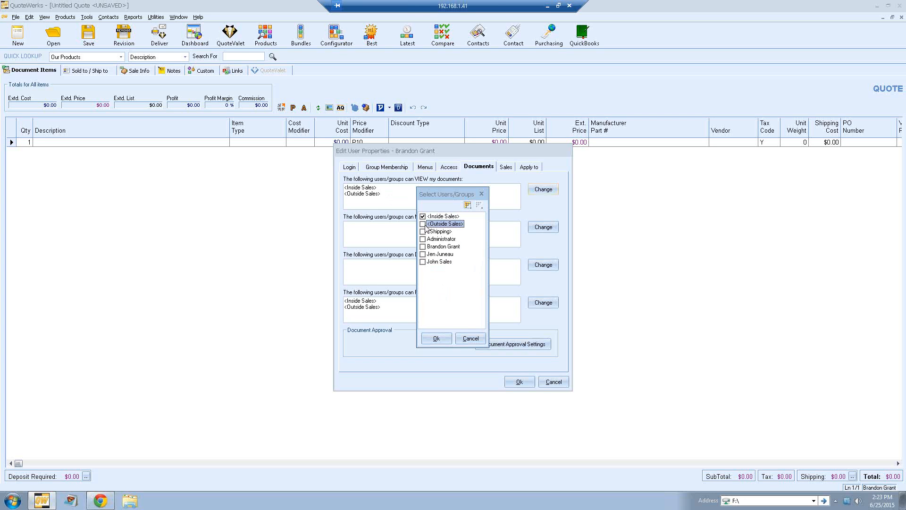
click(436, 338)
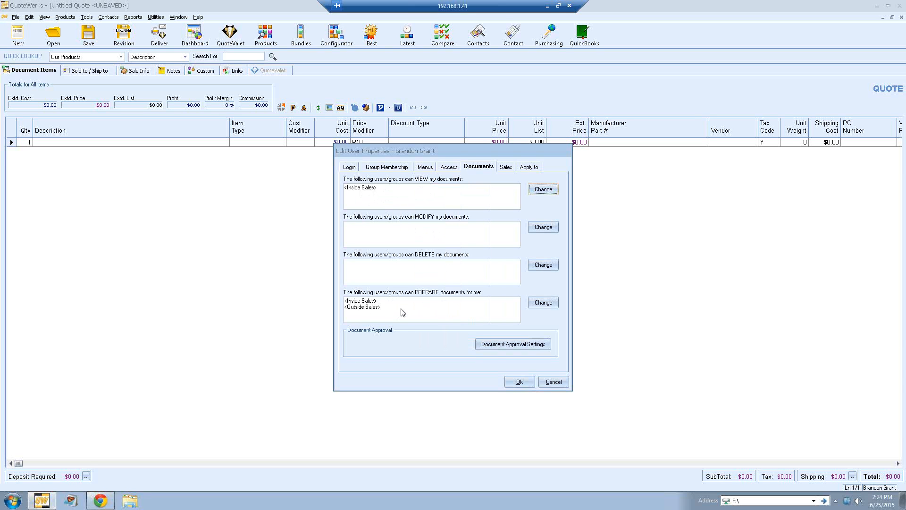
- Examine the user's document approval settings without changing them, and review the commission and monthly sales quota settings
click(494, 345)
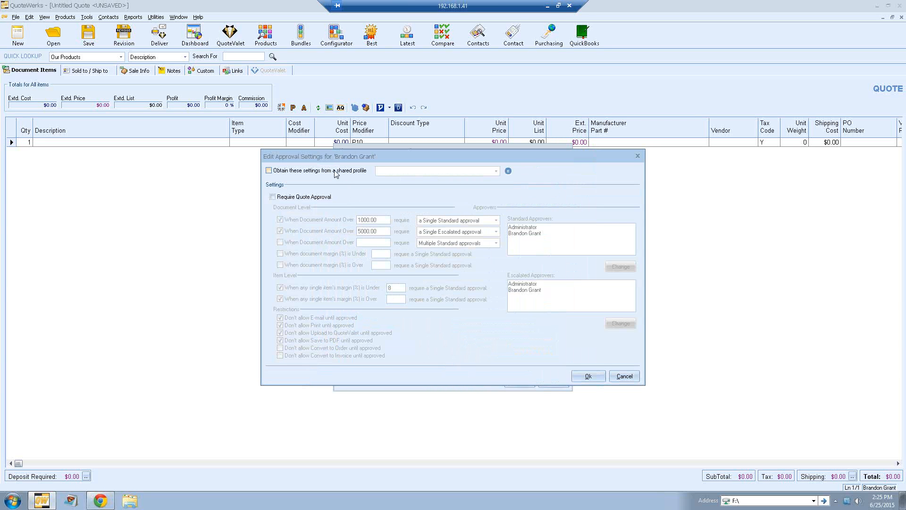
click(637, 156)
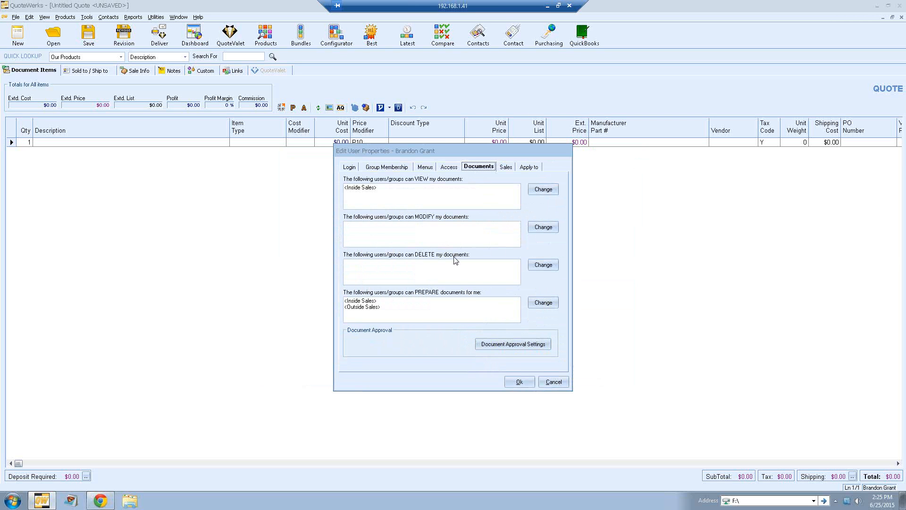
click(507, 167)
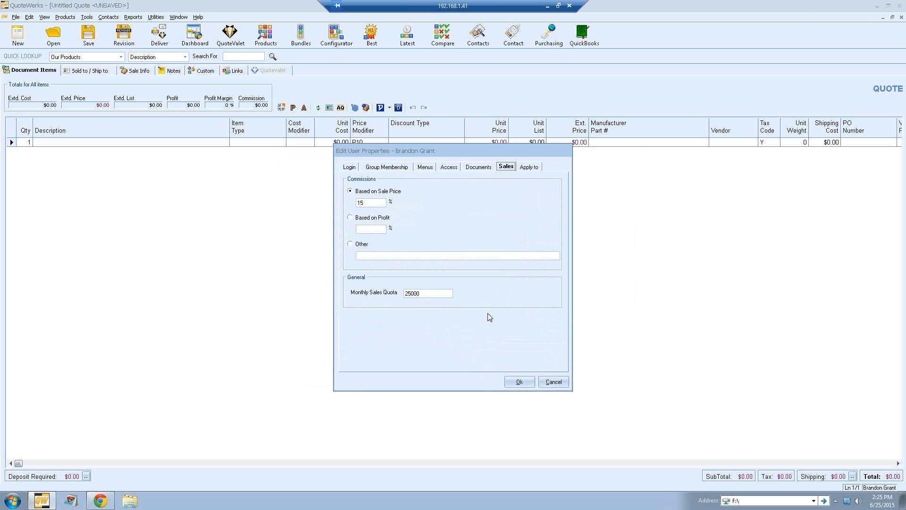
drag(422, 293, 405, 293)
- Select the Menus, Access, Document View Access, Document Modify Access and Document Delete Access settings for copying from this user
click(526, 168)
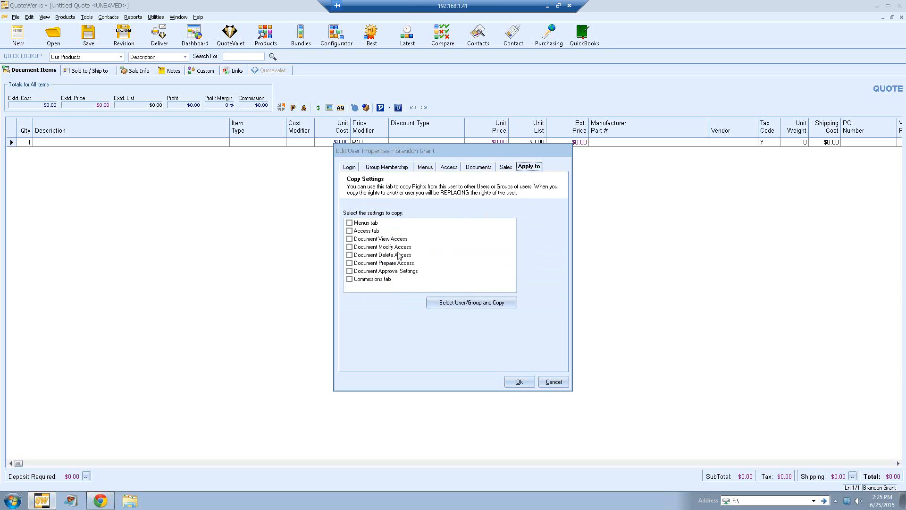
click(349, 223)
click(350, 231)
click(350, 239)
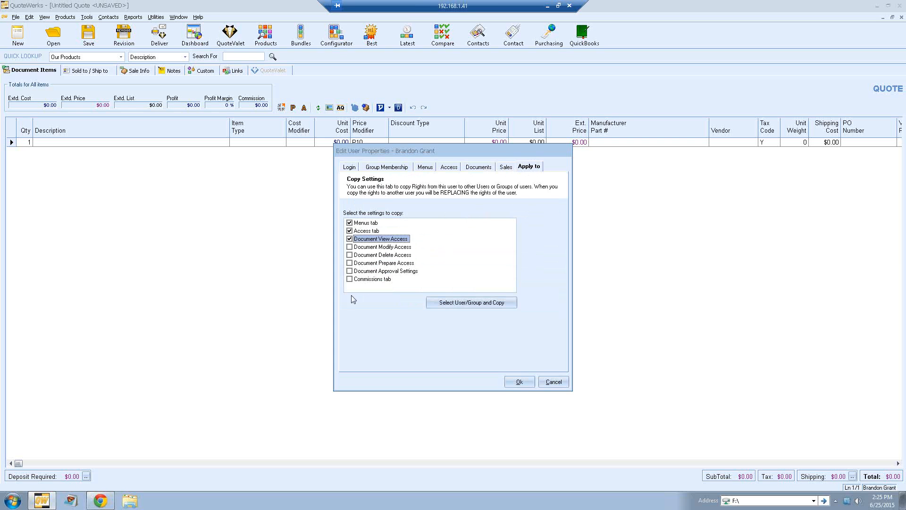
click(350, 248)
click(350, 255)
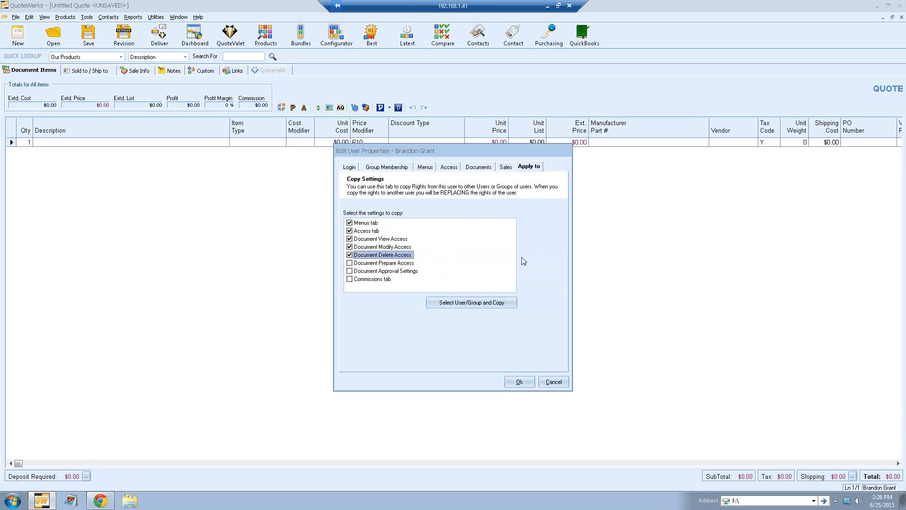
- Copy the selected settings to the Inside Sales group, including your own user account
click(449, 304)
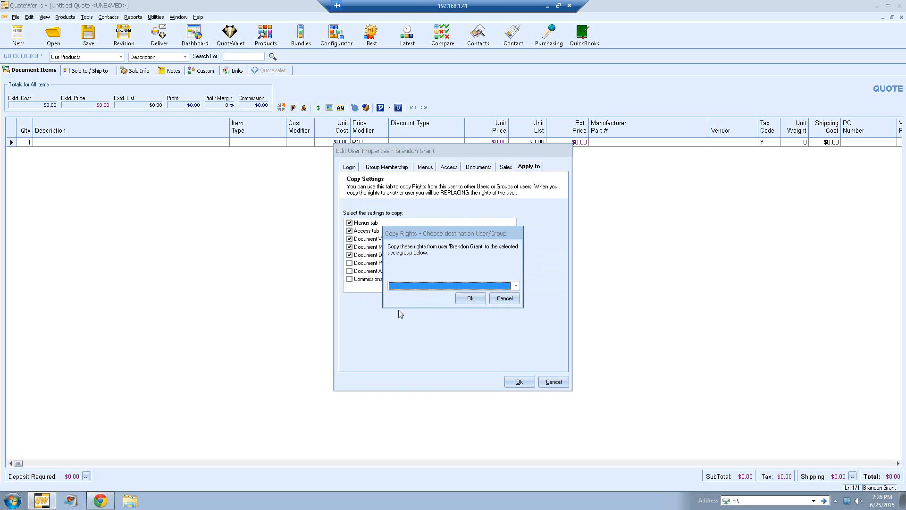
click(515, 285)
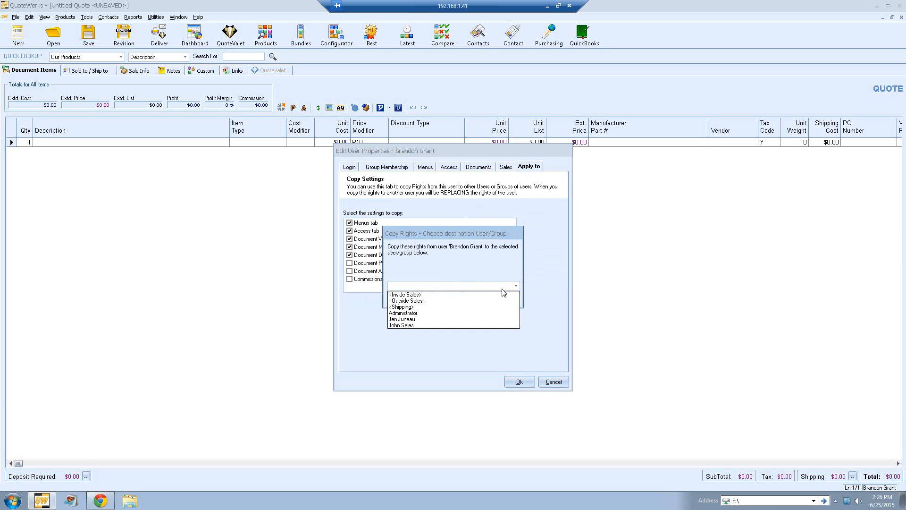
click(447, 294)
click(468, 299)
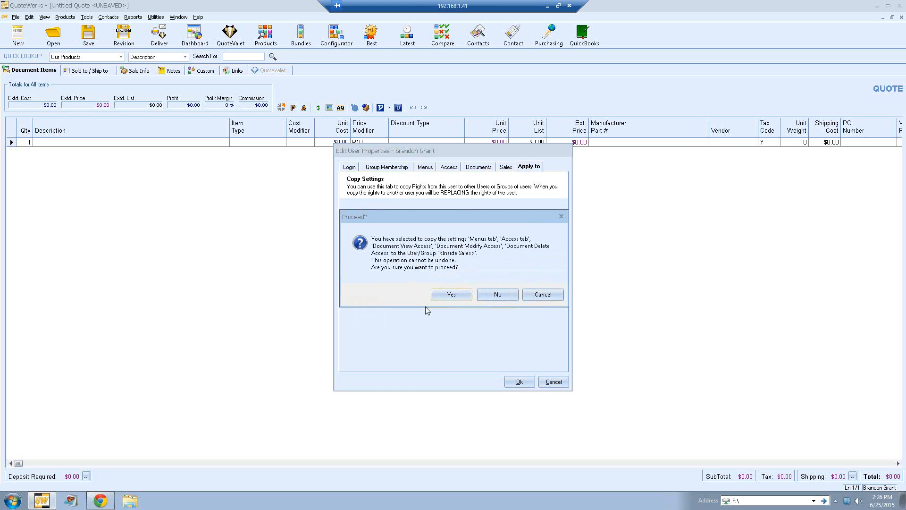
click(449, 294)
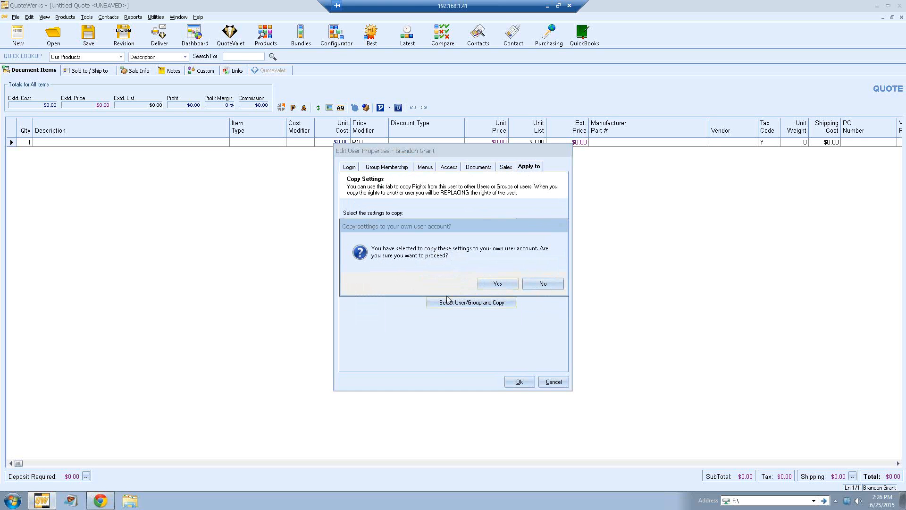
click(482, 284)
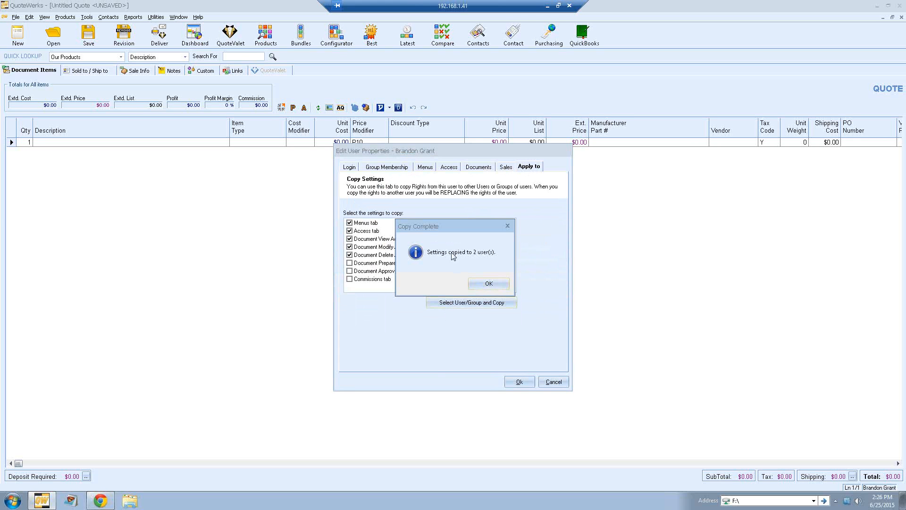
click(484, 286)
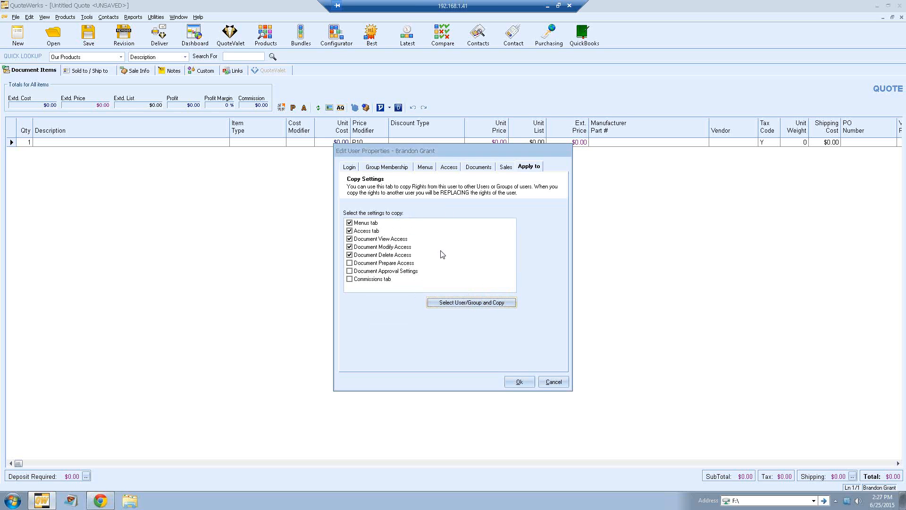
- Review the user's login settings, cancel out of the user properties and close user management
click(351, 167)
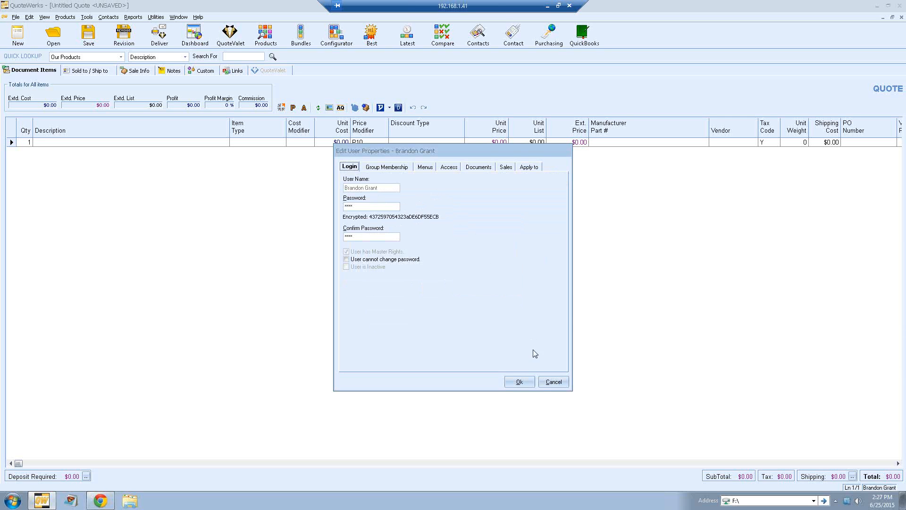
click(554, 382)
click(505, 369)
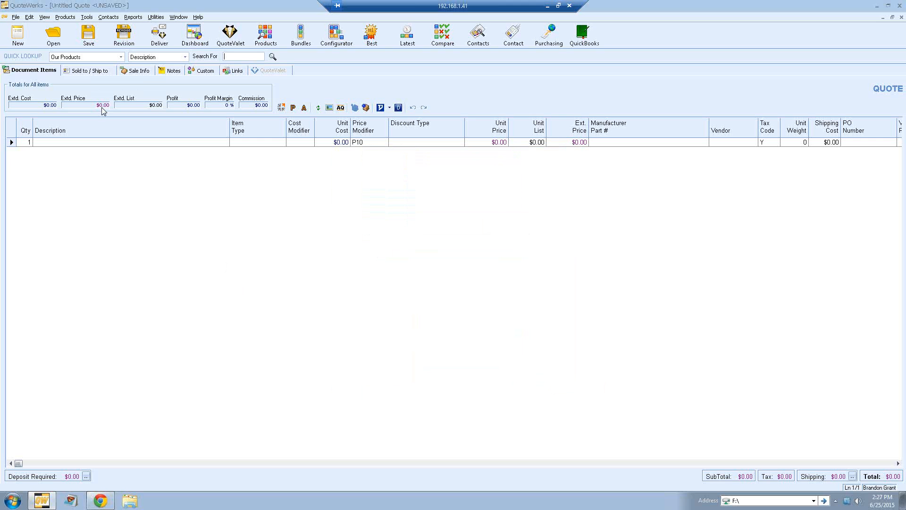
- Check the individual Product Data Source level security setting in the security options and accept the options
click(87, 18)
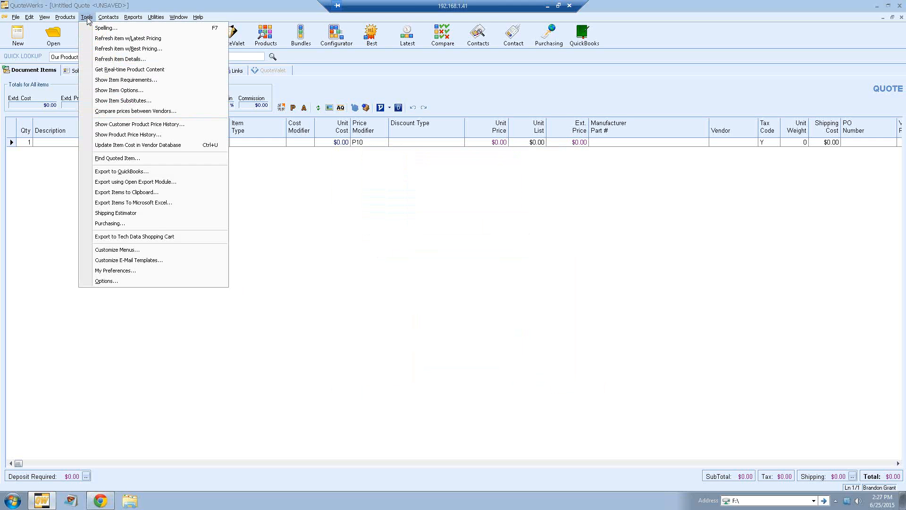
click(128, 281)
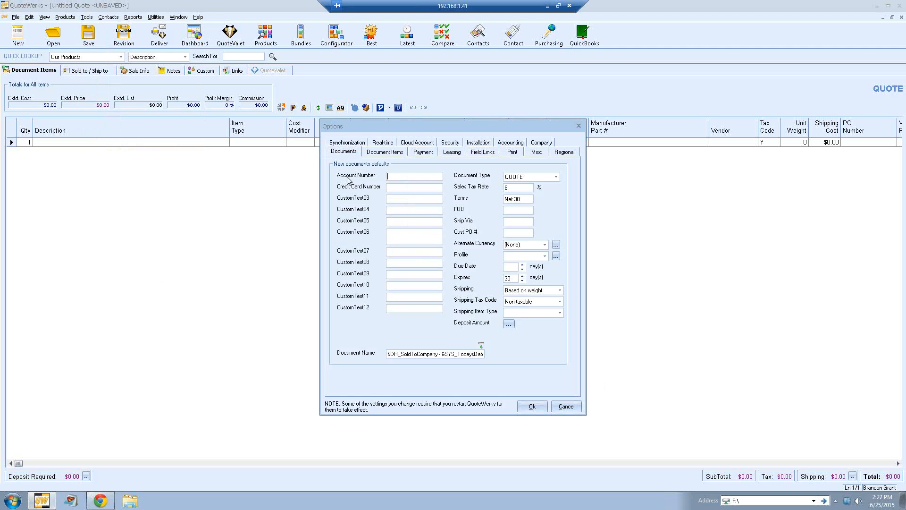
click(450, 143)
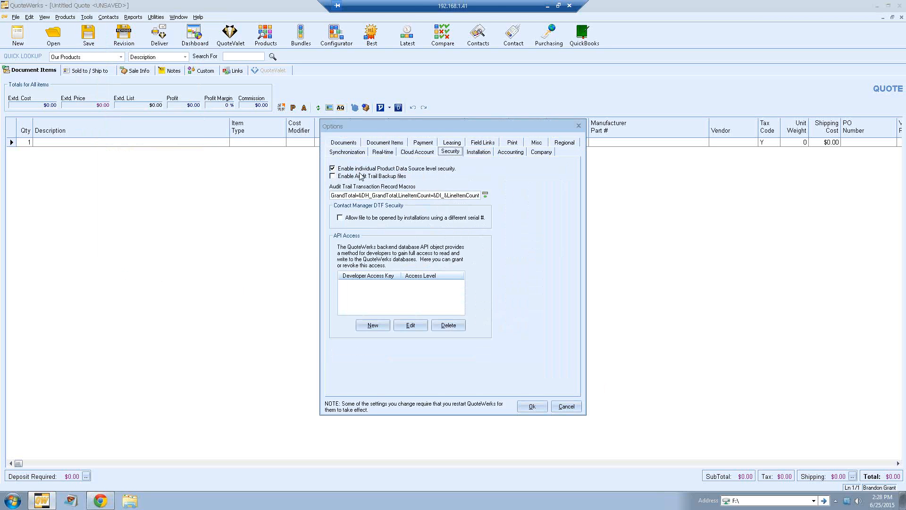
click(532, 406)
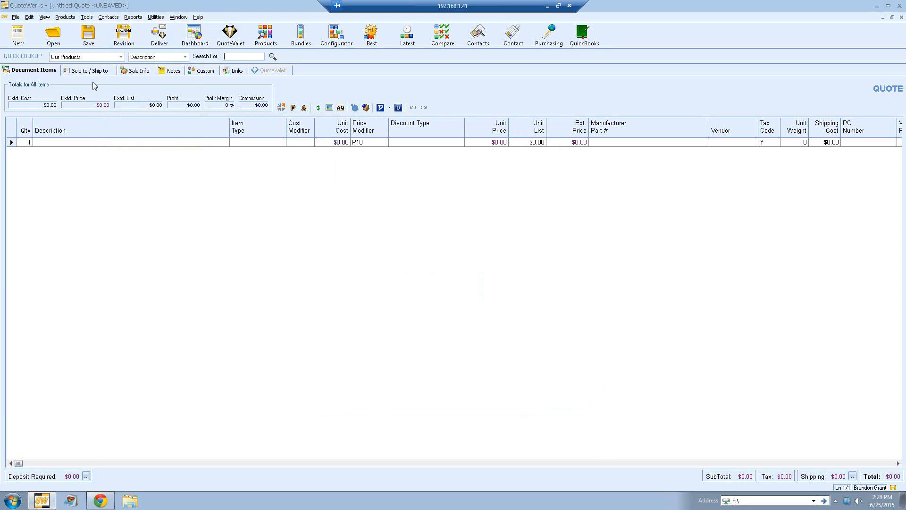
- Edit the Demo Database product data source and proceed to its user and group access rights
click(65, 17)
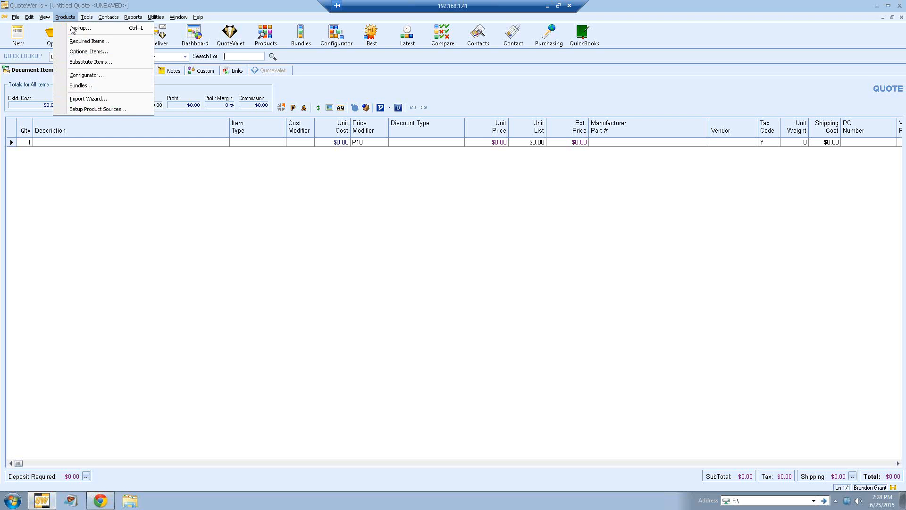
click(103, 110)
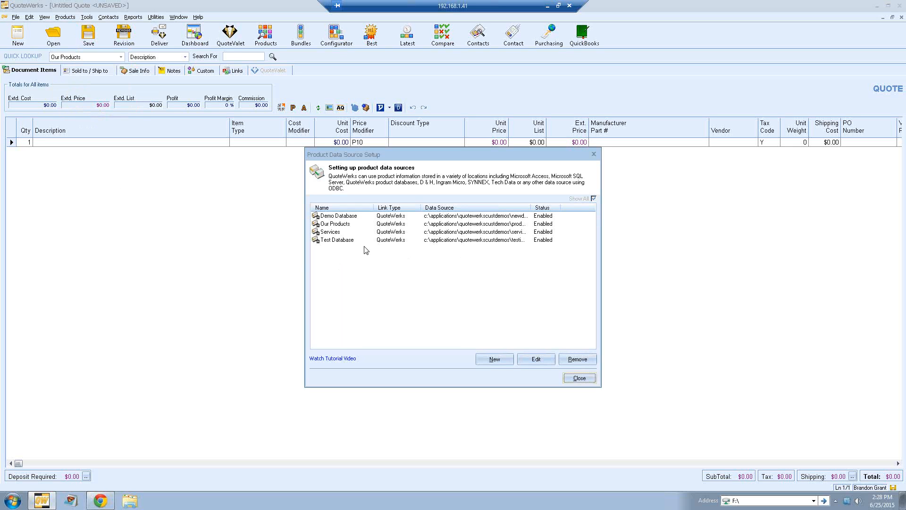
click(395, 217)
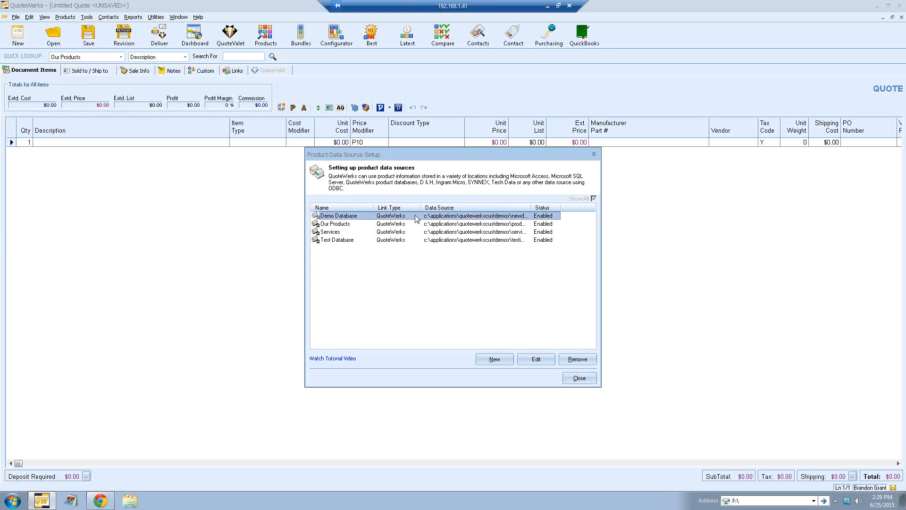
click(535, 360)
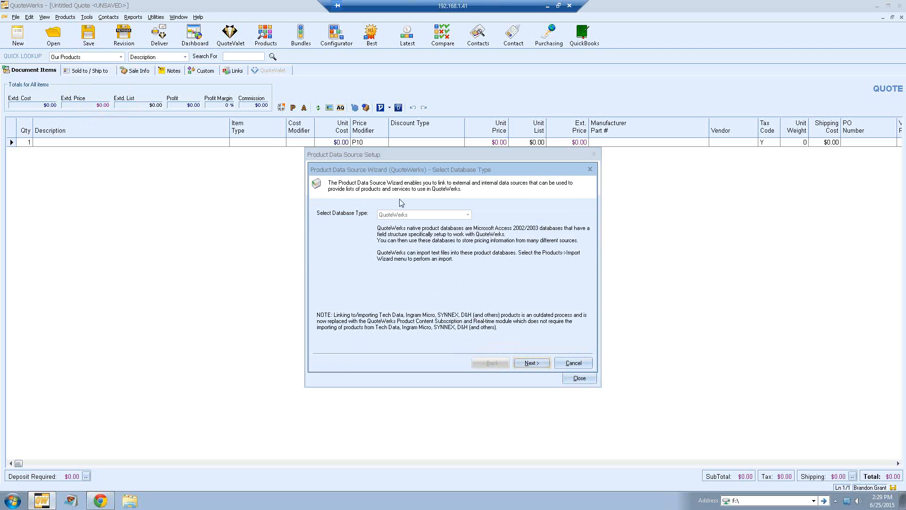
click(530, 364)
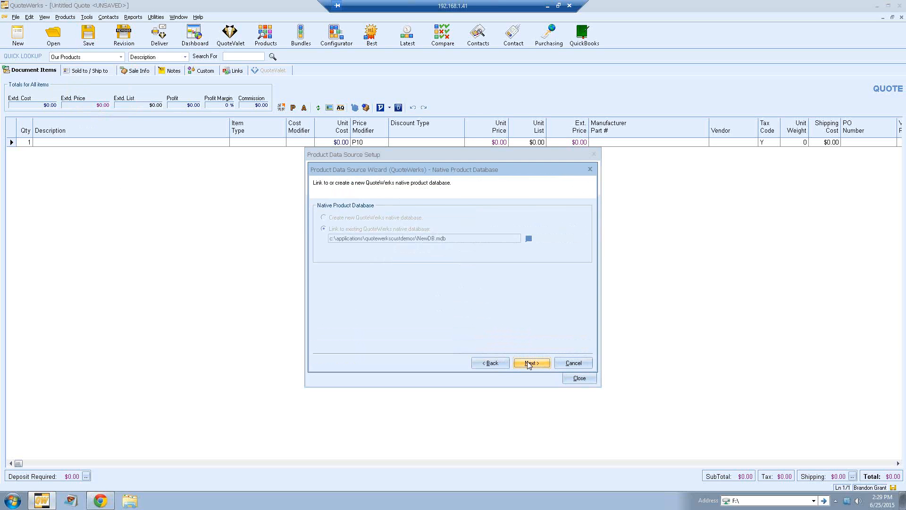
click(529, 365)
click(528, 364)
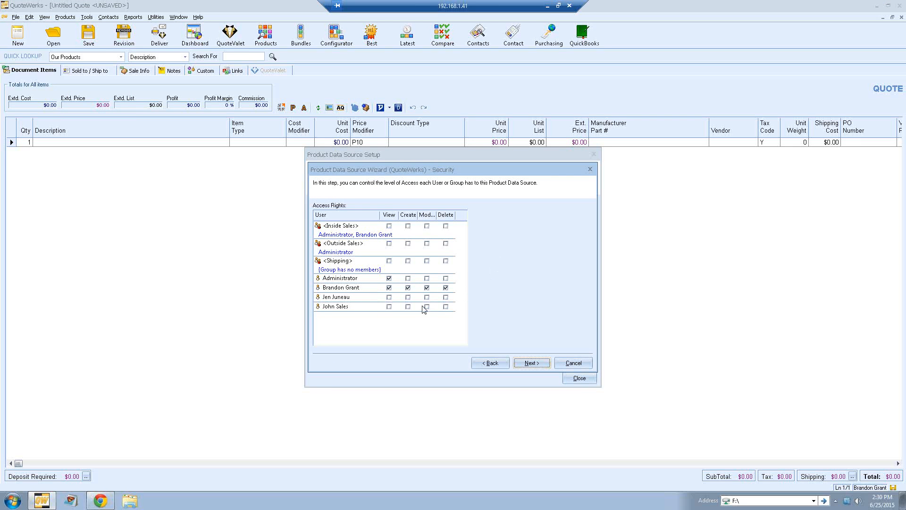
- Grant View and Create rights on the Demo Database to the third individual user and View rights to the fourth
click(389, 298)
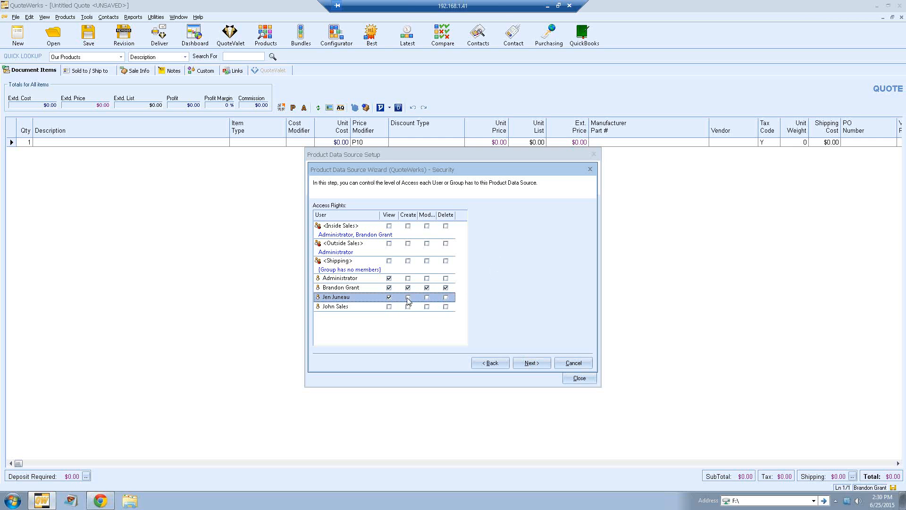
click(408, 298)
click(389, 306)
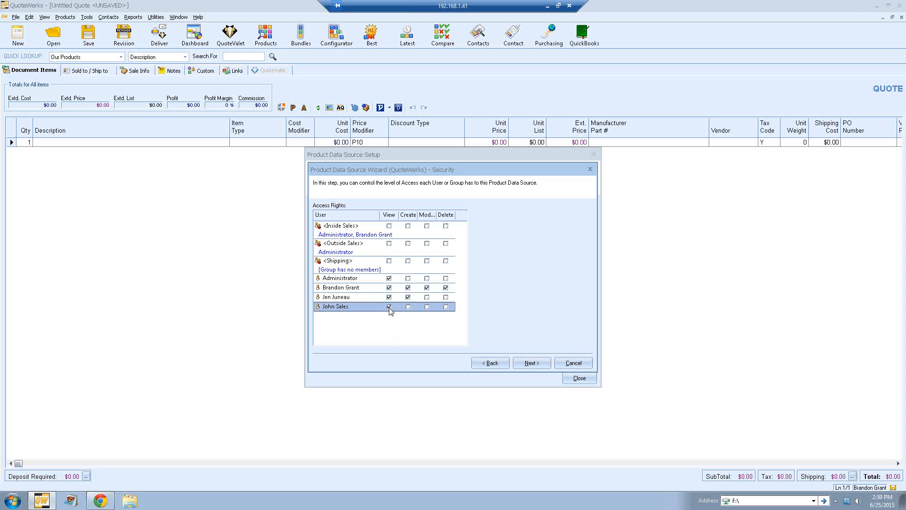
- Try granting the Inside Sales group View, Create and Modify rights on the data source, and clear them again
click(390, 228)
click(408, 226)
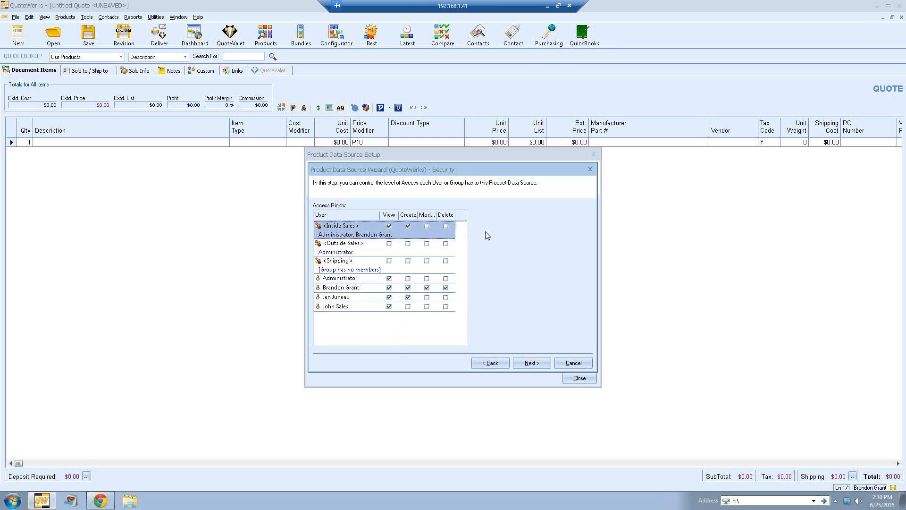
click(427, 226)
click(427, 227)
click(427, 227)
click(408, 226)
click(388, 227)
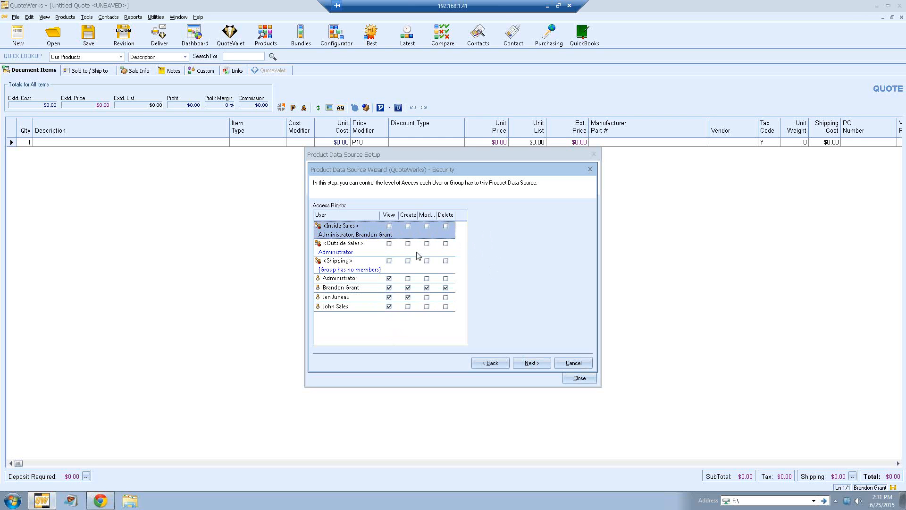
- Complete the product data source wizard to save the Demo Database access rights
click(529, 364)
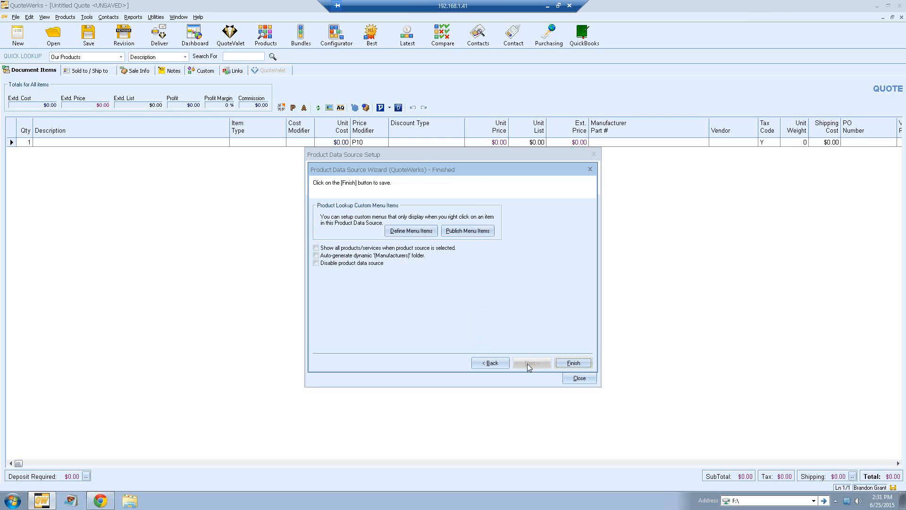
click(561, 363)
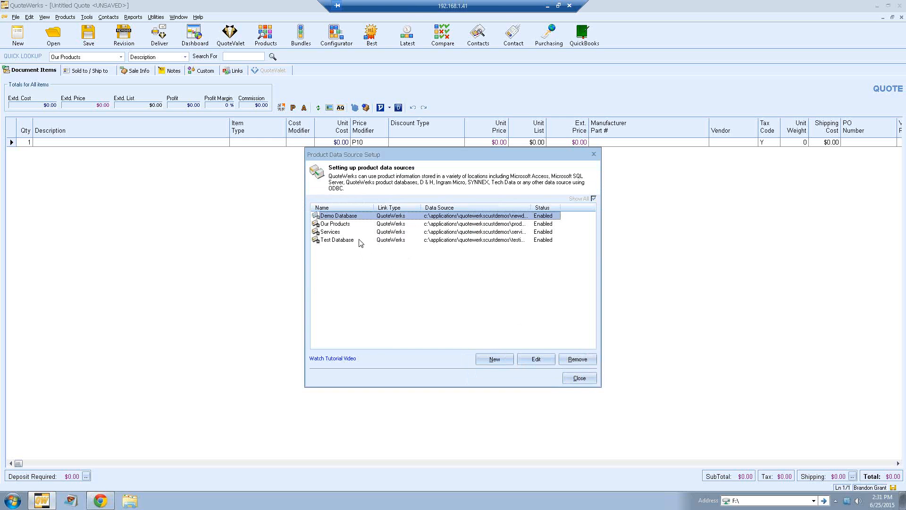
- Reopen the Demo Database source to review its user and group access rights, cancel, and close the data source setup
click(524, 361)
click(531, 363)
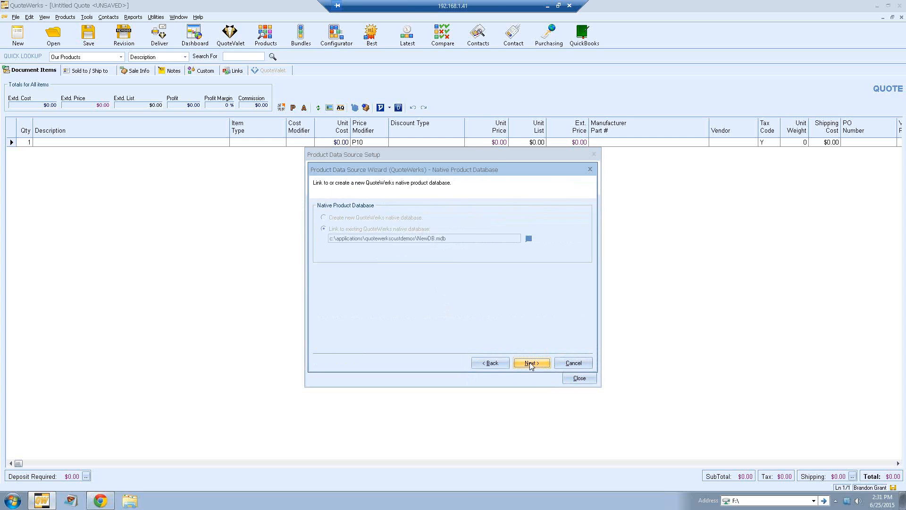
click(531, 363)
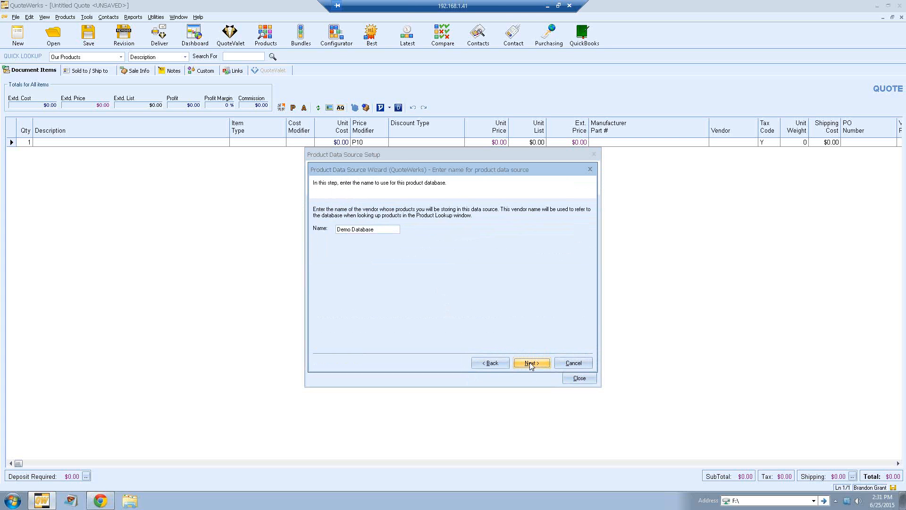
click(531, 363)
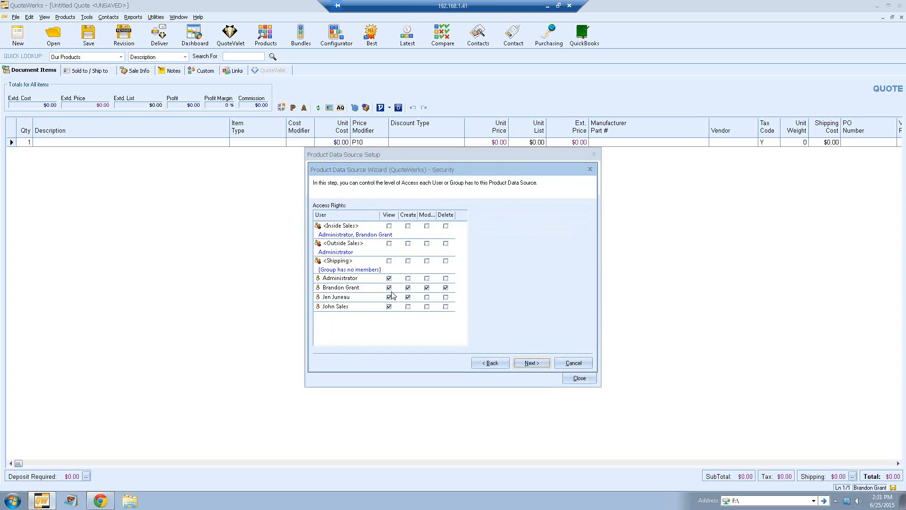
click(573, 362)
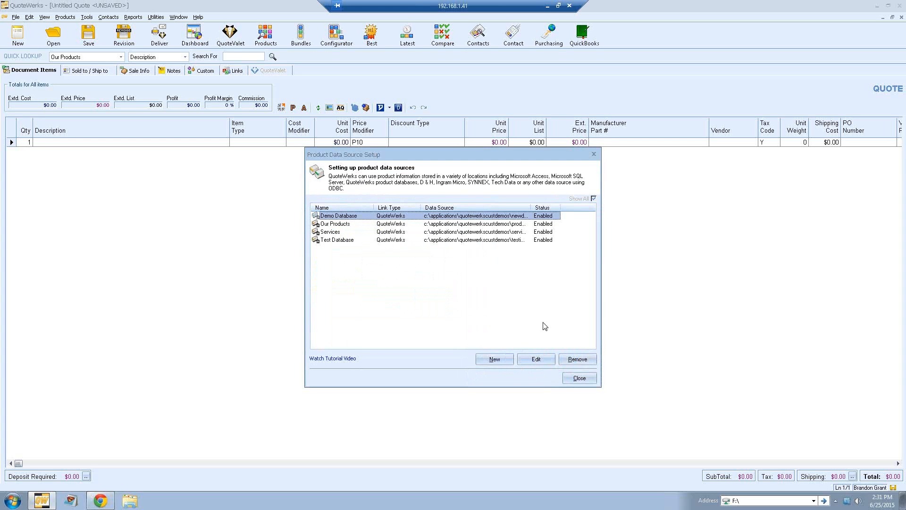
click(580, 378)
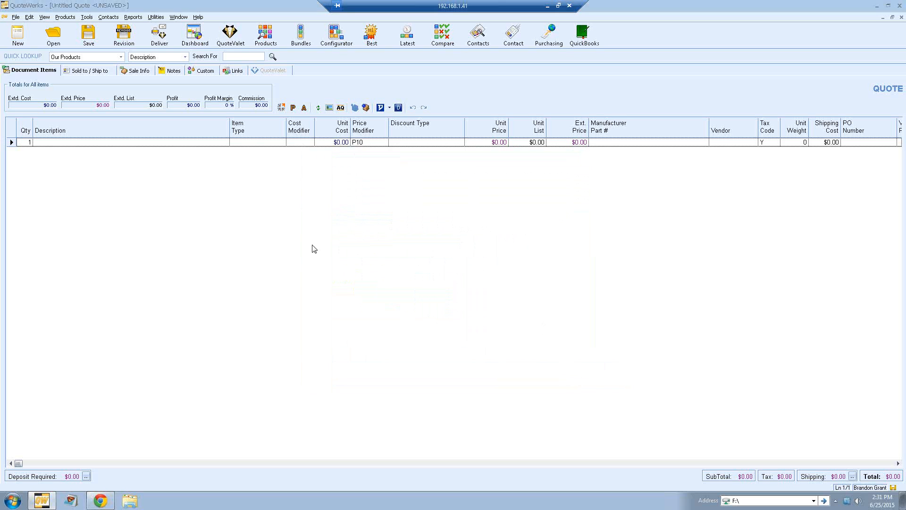
- Open the Product Lookup and position its window over the quote so the data source list is fully visible
click(255, 142)
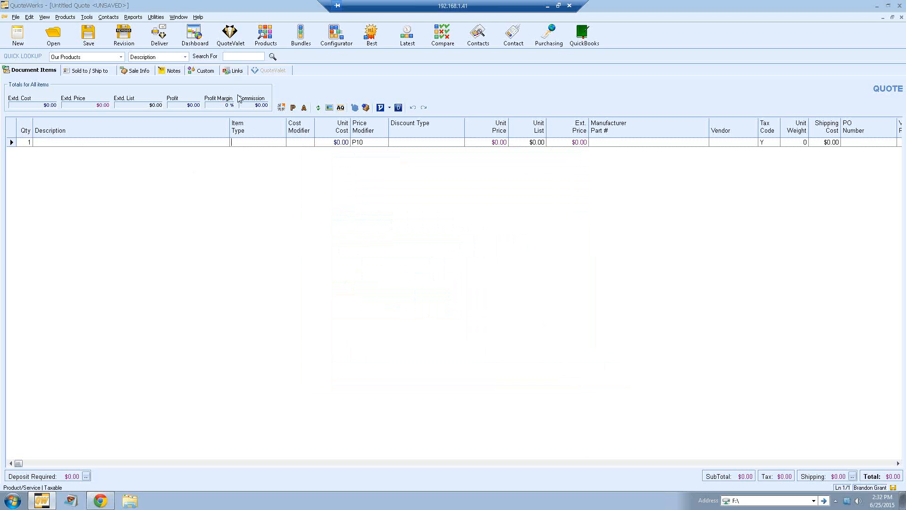
click(265, 34)
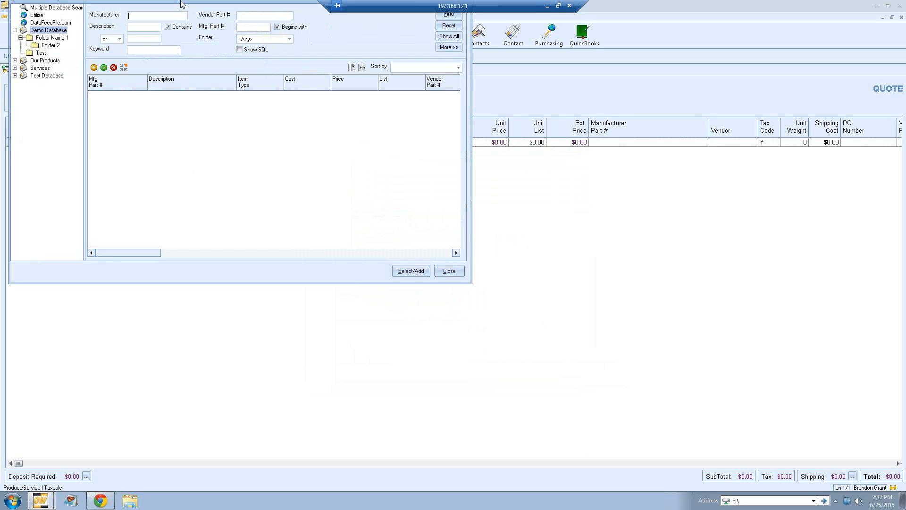
drag(180, 3, 326, 110)
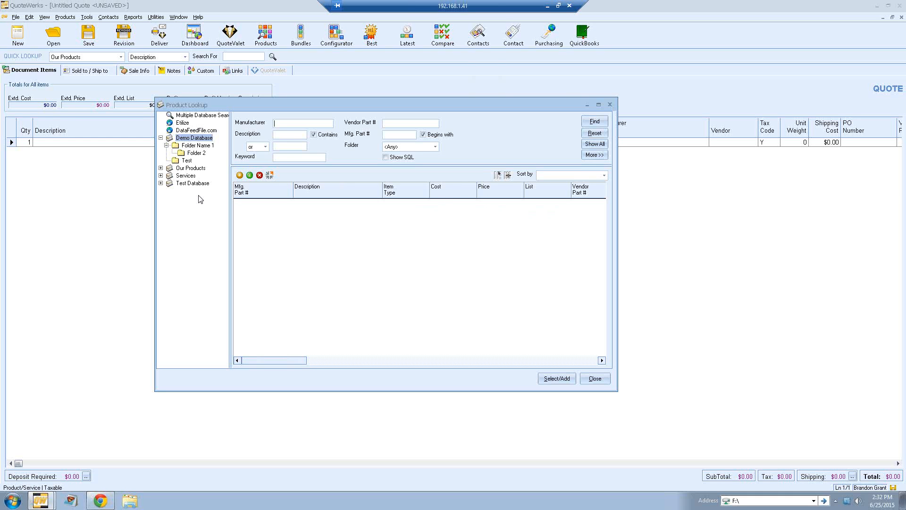
- Try removing the Cost column from the selected columns of the product database view
click(498, 176)
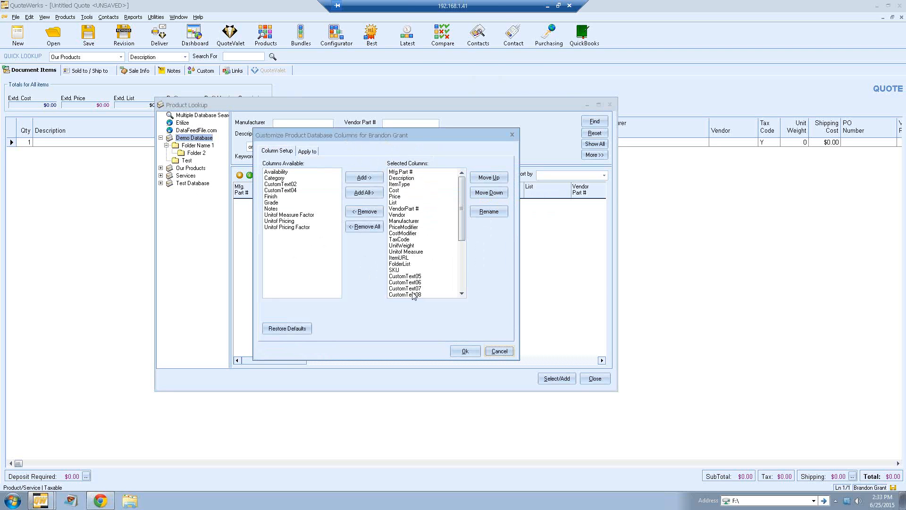
click(395, 191)
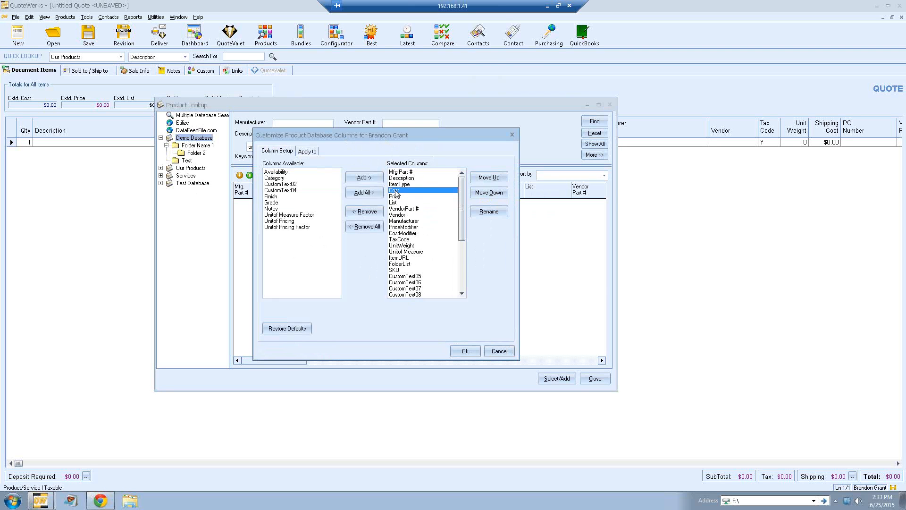
click(363, 212)
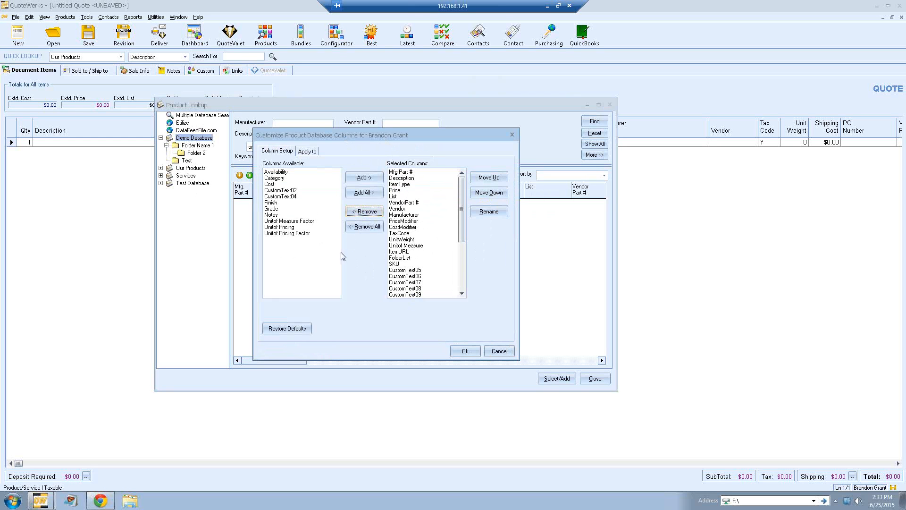
click(273, 185)
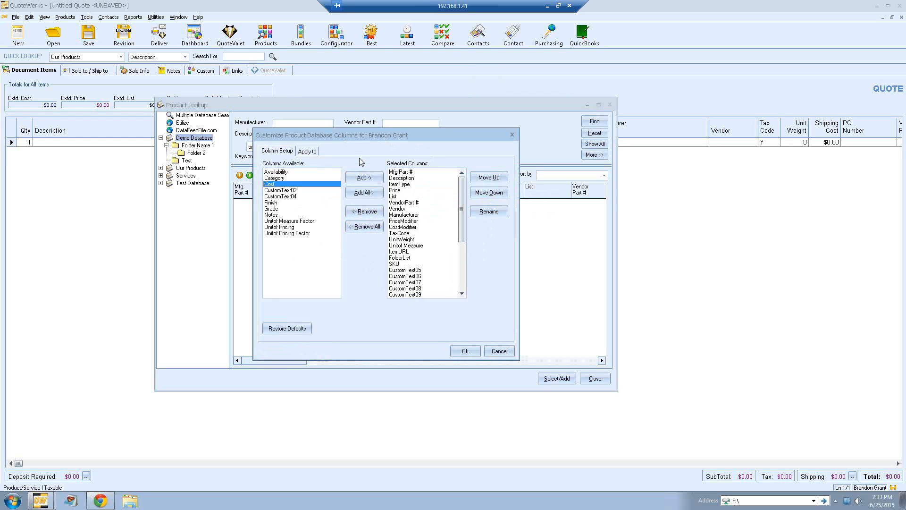
- Try applying the product column setup to all users, or only to the last three listed users, and cancel the customization
click(306, 151)
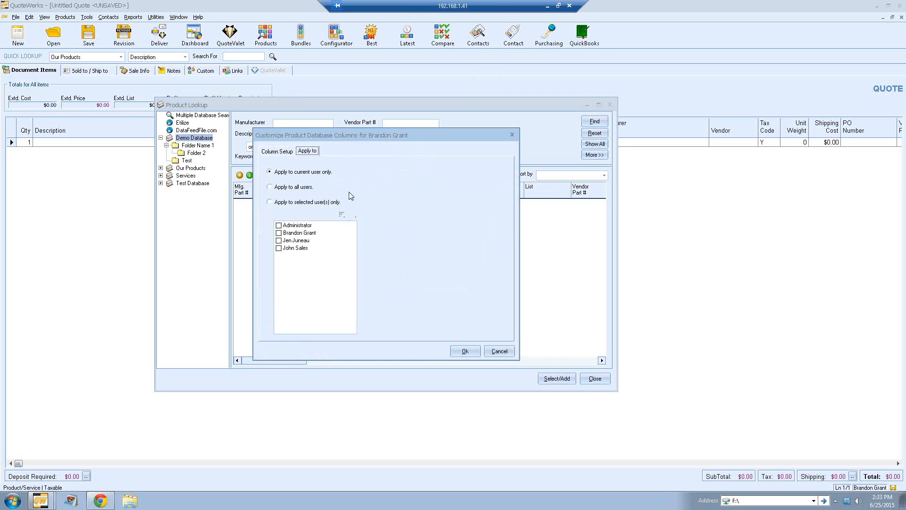
click(293, 189)
click(296, 203)
click(279, 233)
click(279, 240)
click(279, 248)
click(280, 151)
click(513, 354)
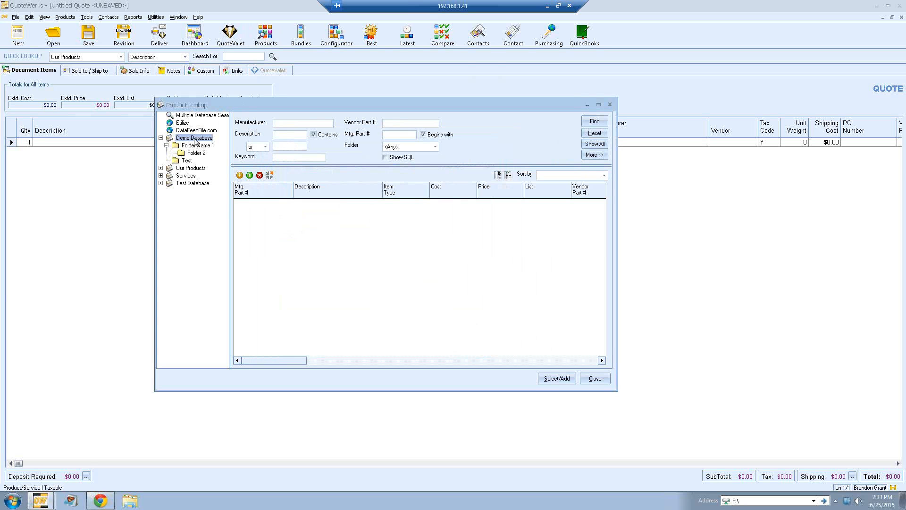
- Try applying the product column setup to only the last two listed users, cancel it, and close the Product Lookup
click(499, 175)
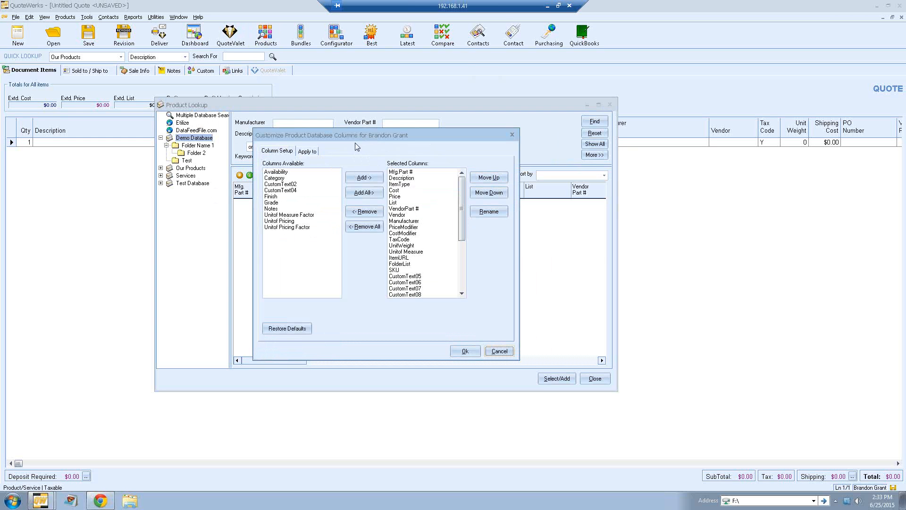
click(305, 152)
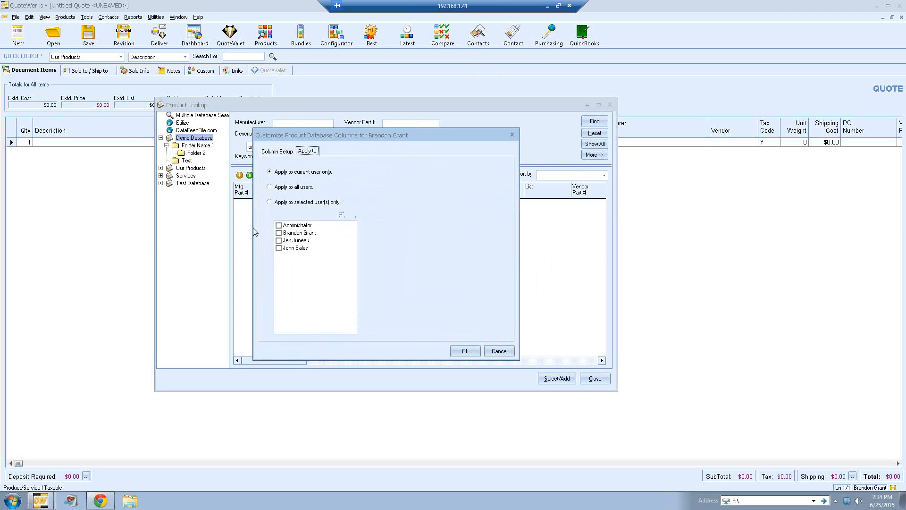
click(288, 203)
click(341, 213)
click(352, 214)
click(278, 241)
click(278, 248)
click(503, 349)
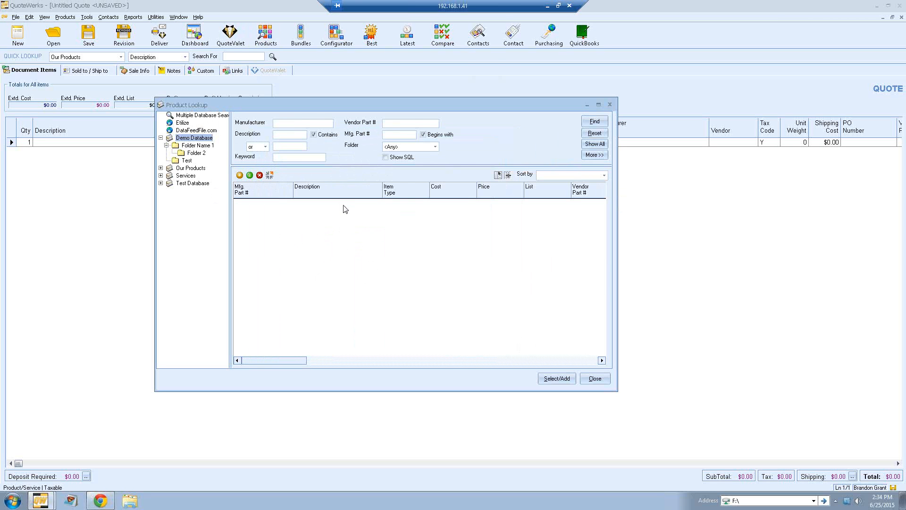
click(593, 381)
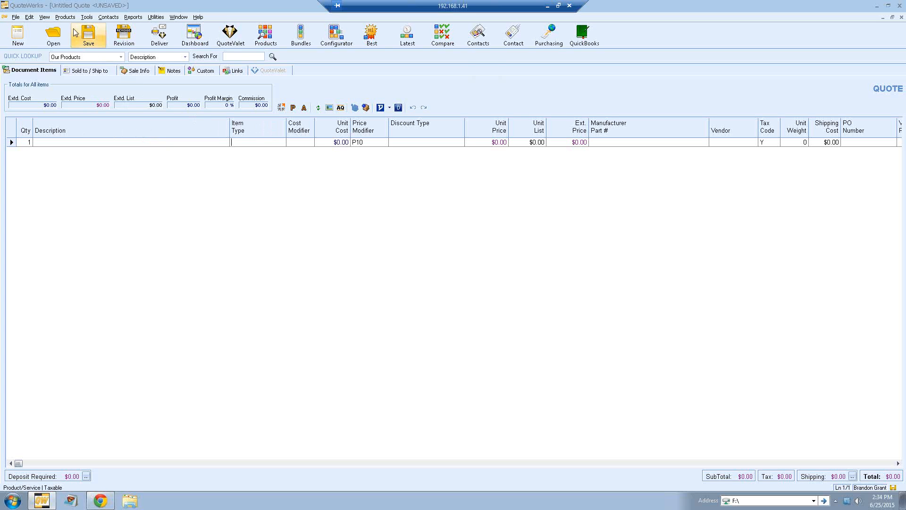
- Try hiding the Unit Cost column in the quote's document column setup
click(45, 18)
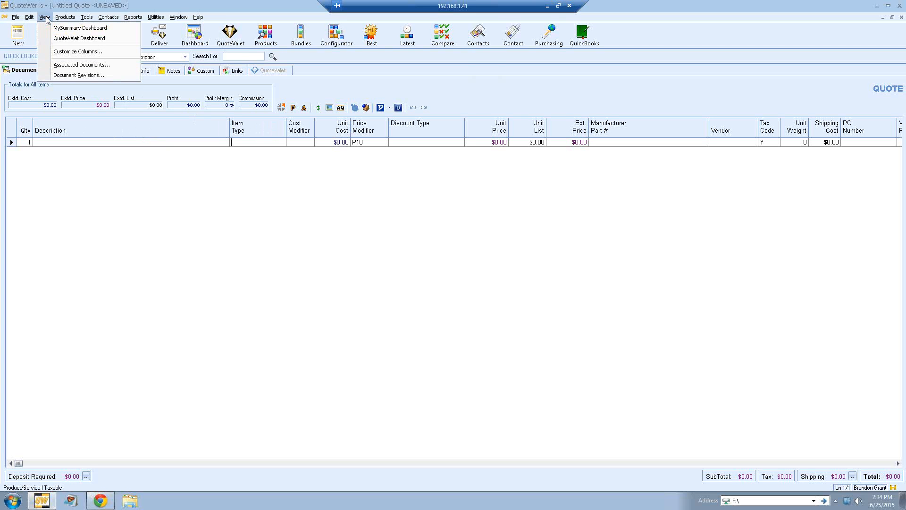
click(87, 52)
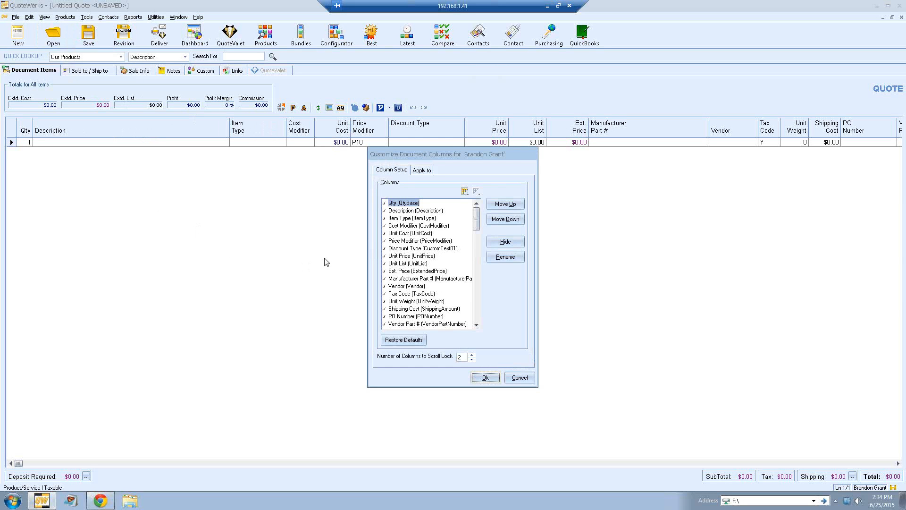
click(405, 234)
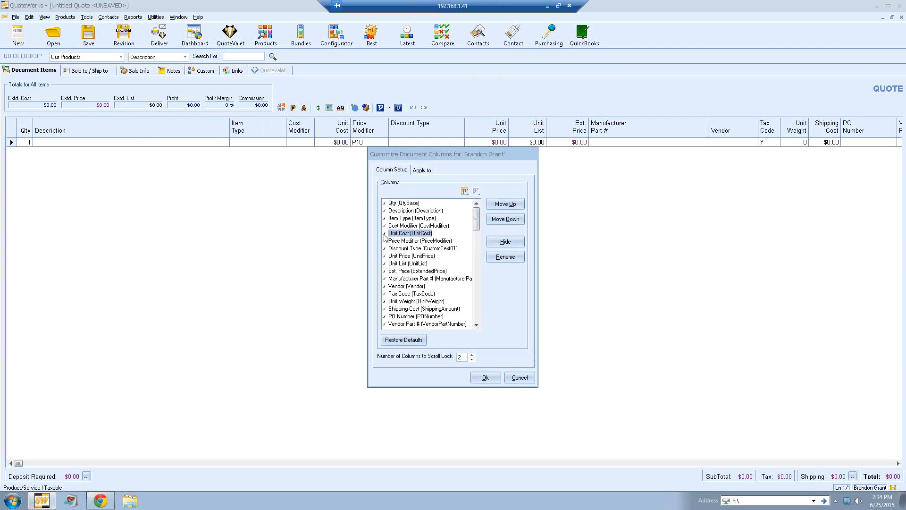
click(384, 234)
mouse_move(477, 219)
mouse_down()
mouse_move(476, 317)
mouse_move(476, 204)
mouse_up()
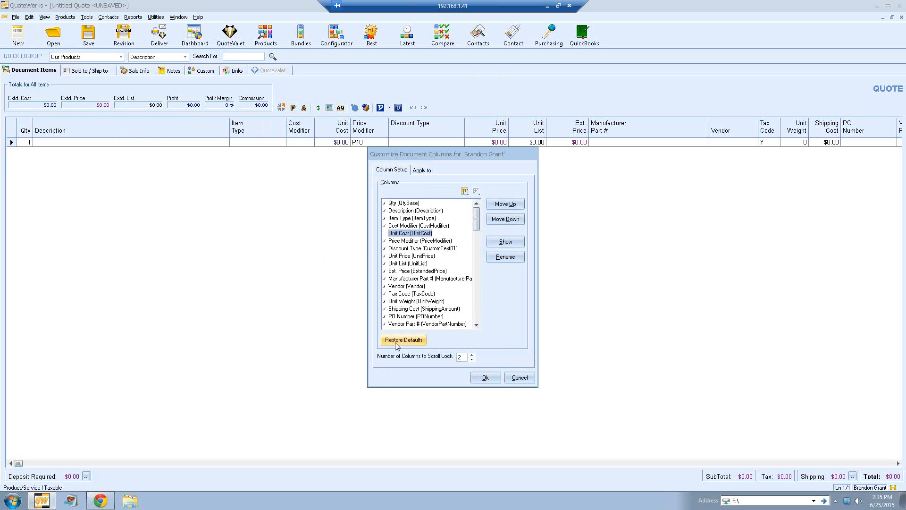
- Check which users the document column setup can be applied to, and cancel the column customization
click(422, 170)
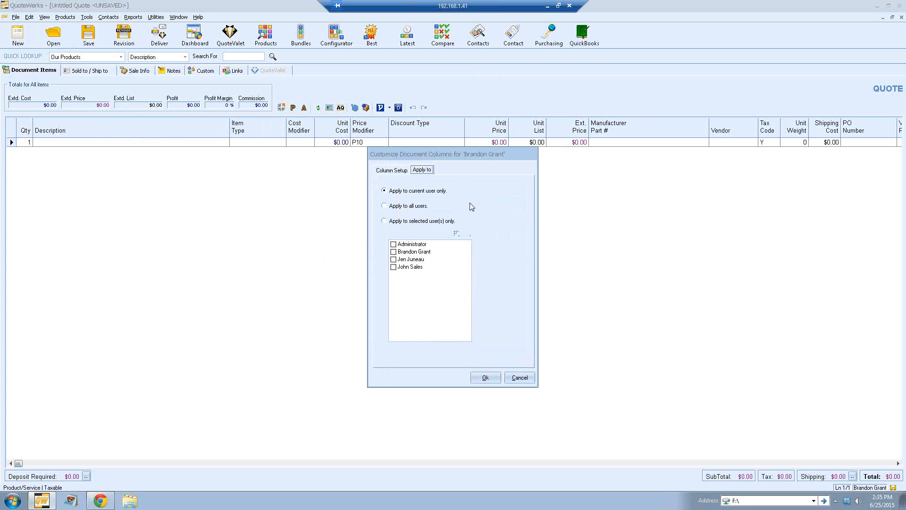
click(392, 171)
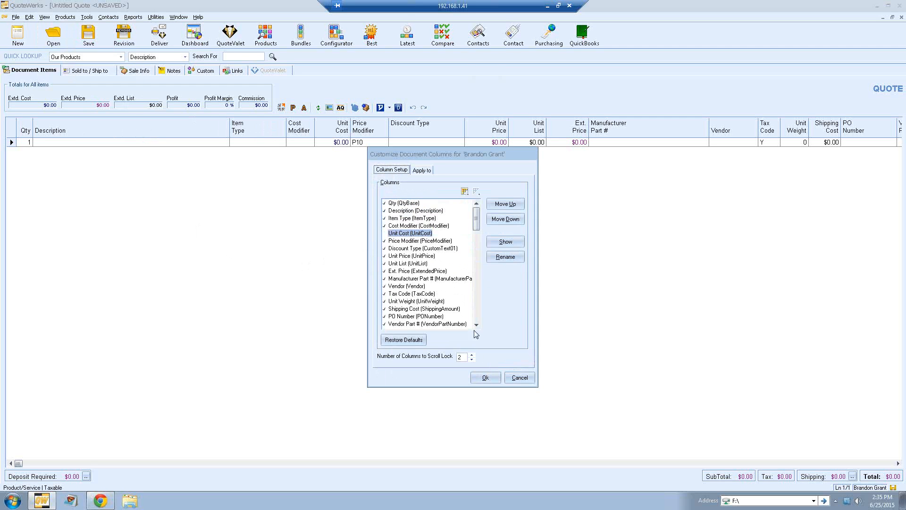
click(519, 377)
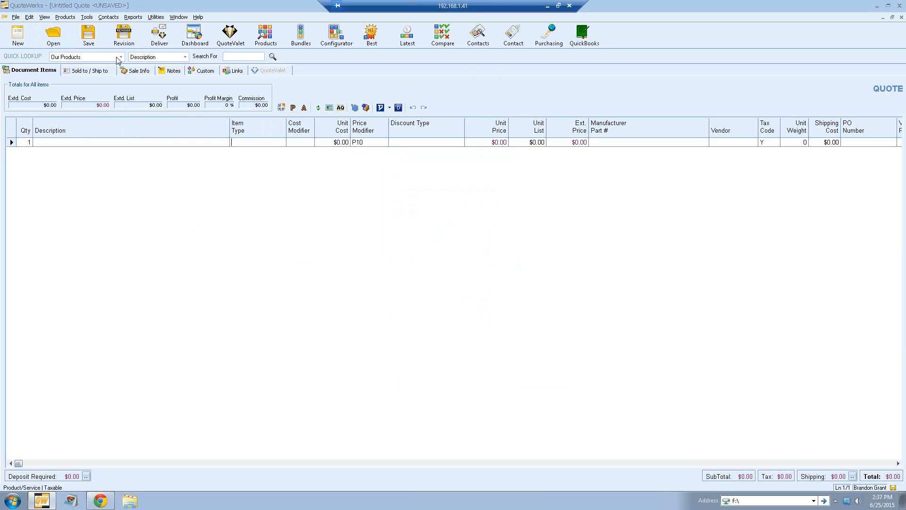
- Disable the Demo Database product data source, save it, and close the data source setup
click(65, 17)
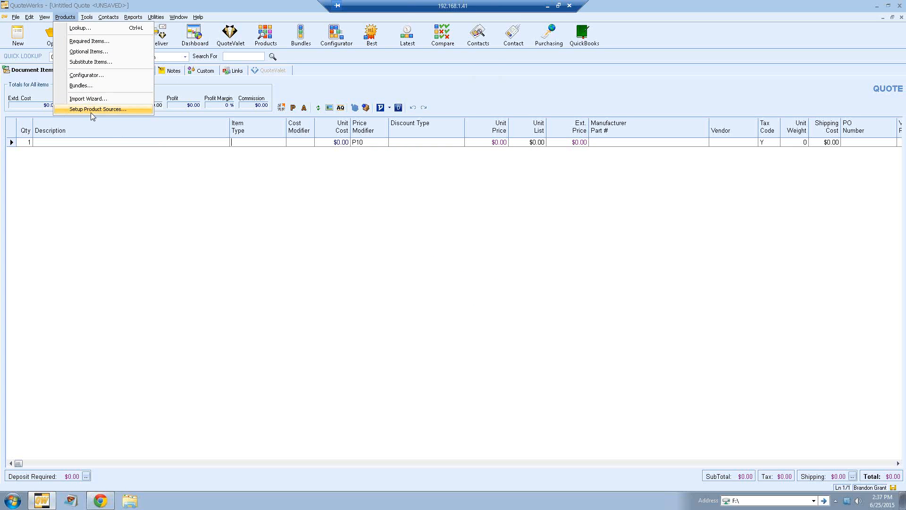
click(91, 112)
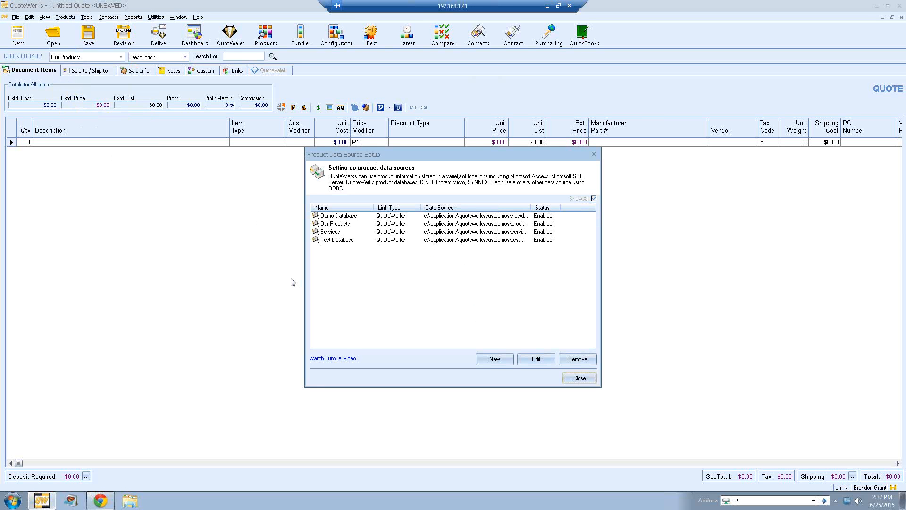
click(431, 216)
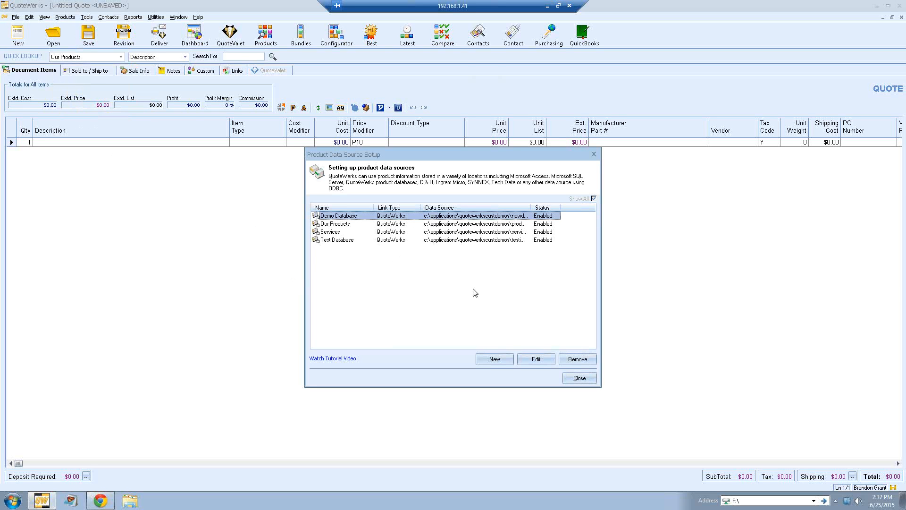
click(536, 359)
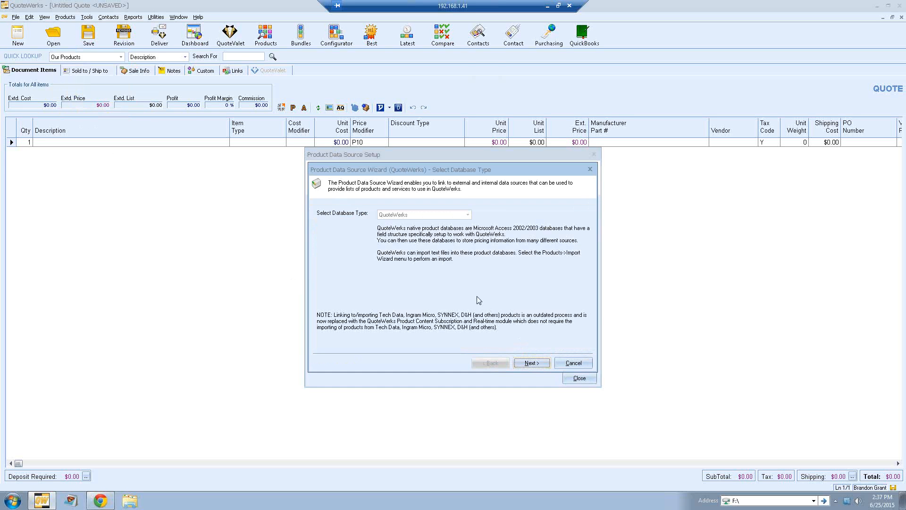
click(521, 364)
click(521, 364)
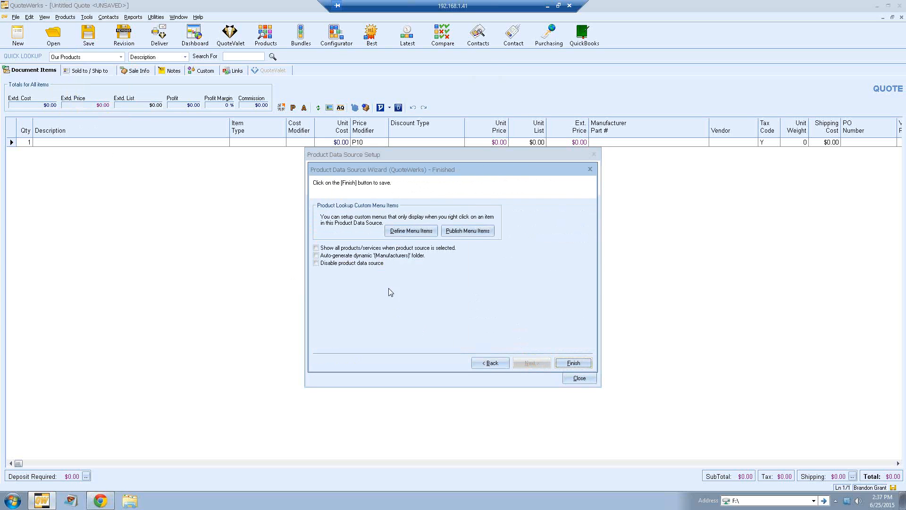
click(316, 263)
click(573, 363)
click(573, 380)
- Check which data sources the Product Lookup offers, and close it
click(266, 34)
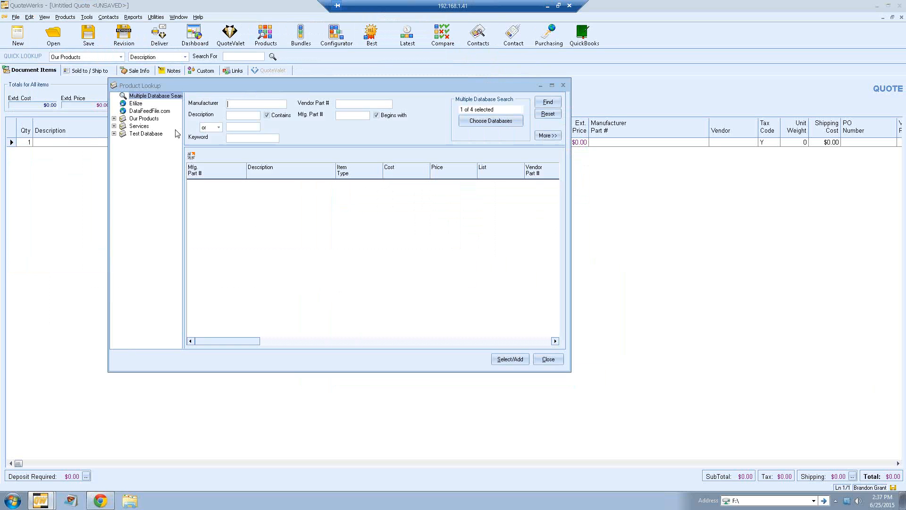
click(543, 360)
- Check the status of the Demo Database in the product data source setup, and close the setup
click(65, 17)
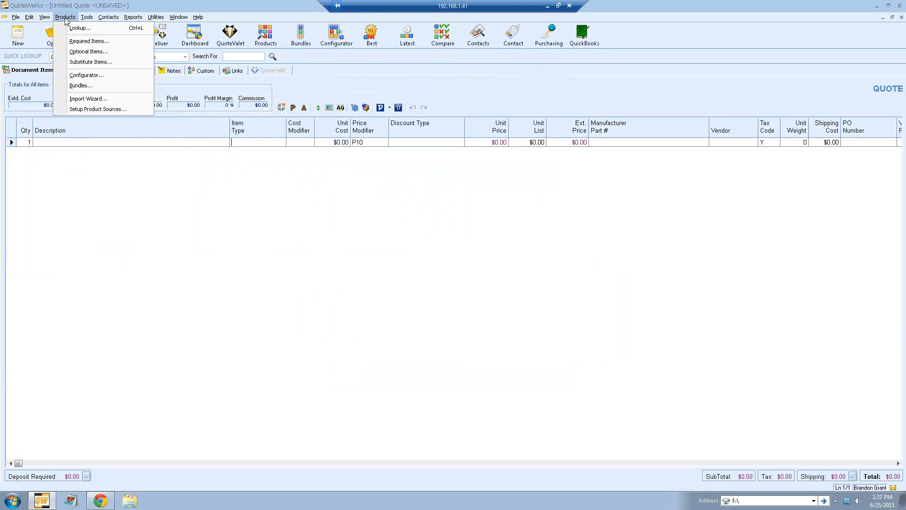
click(80, 108)
click(361, 218)
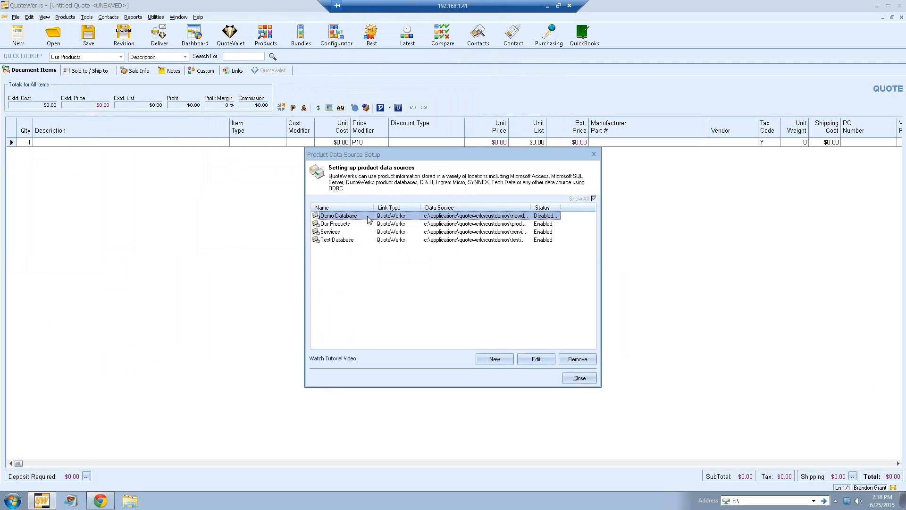
click(569, 380)
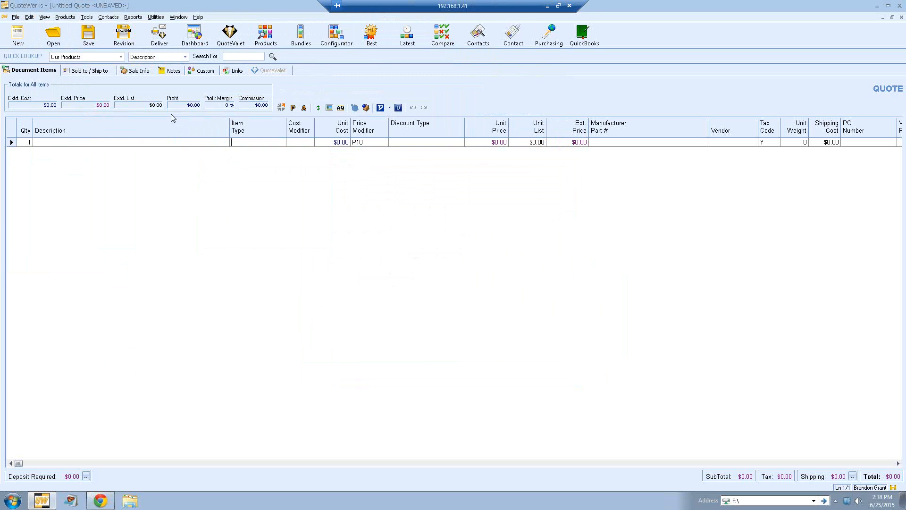
- Try hiding the Convert to Order and Convert to Invoice commands of the File menu for the logged-in user, and cancel the edit
click(156, 17)
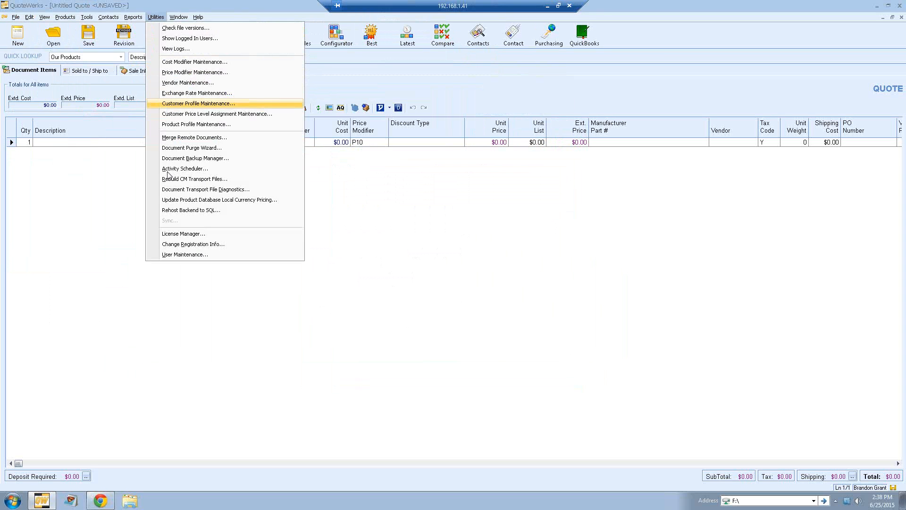
click(191, 255)
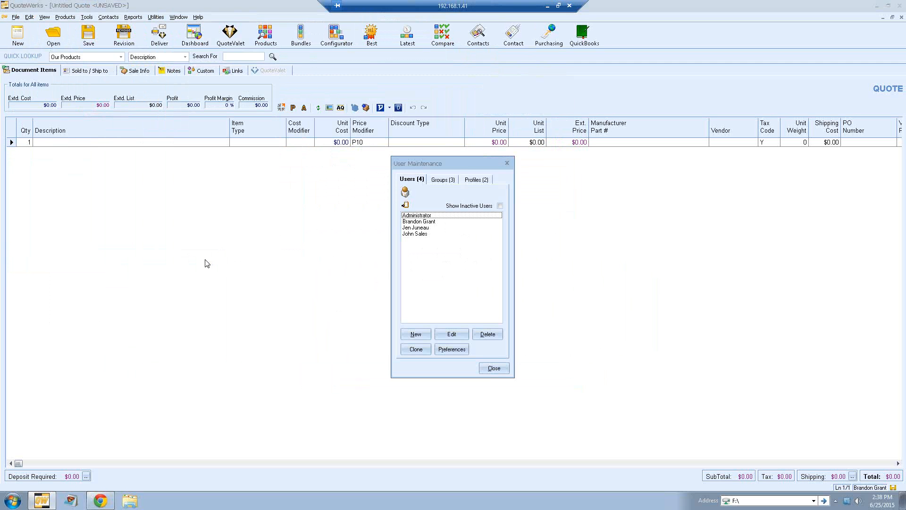
click(418, 221)
click(449, 337)
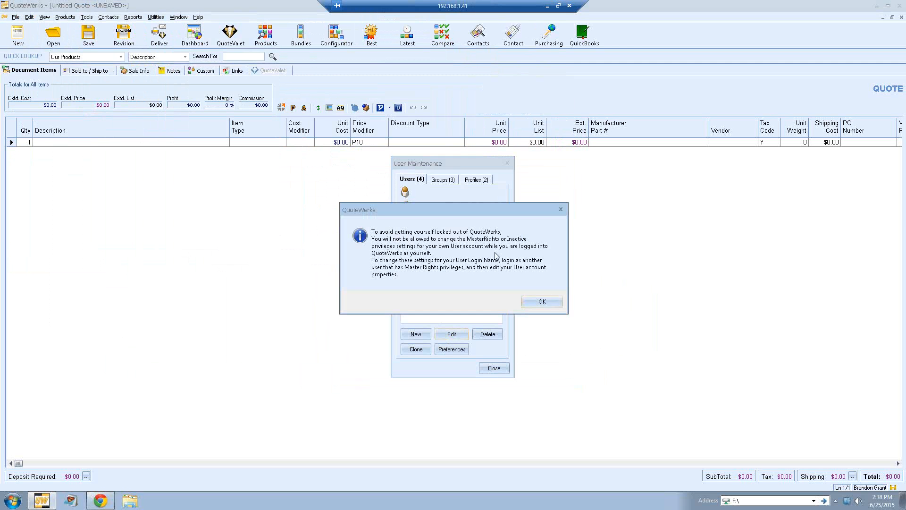
click(541, 301)
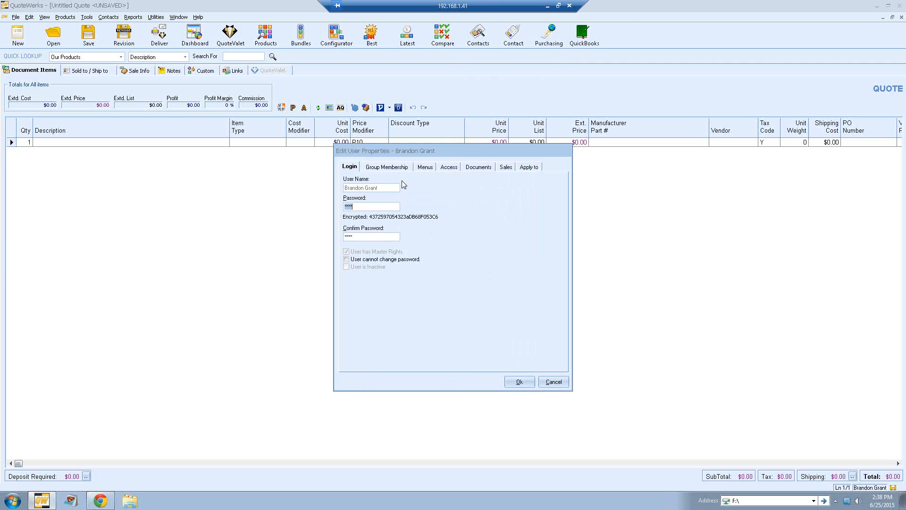
click(424, 168)
click(348, 187)
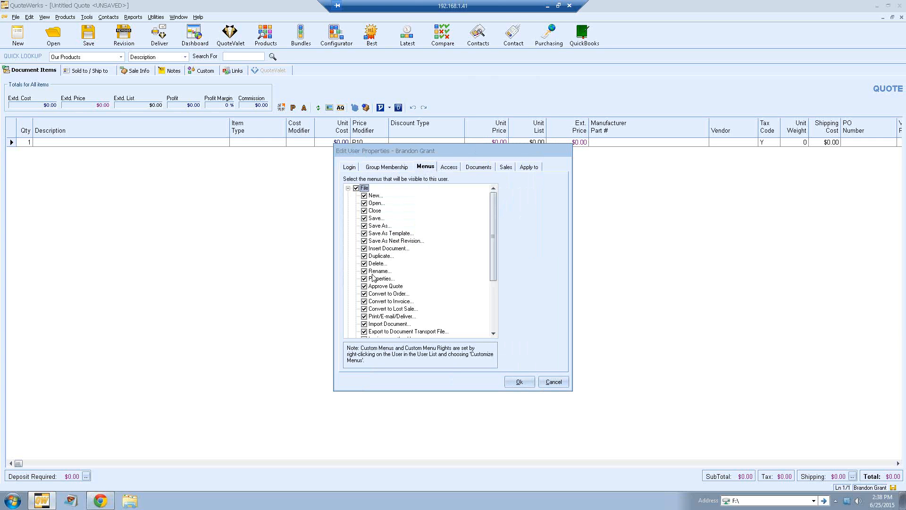
mouse_move(494, 230)
mouse_down()
mouse_move(494, 247)
mouse_move(495, 233)
mouse_up()
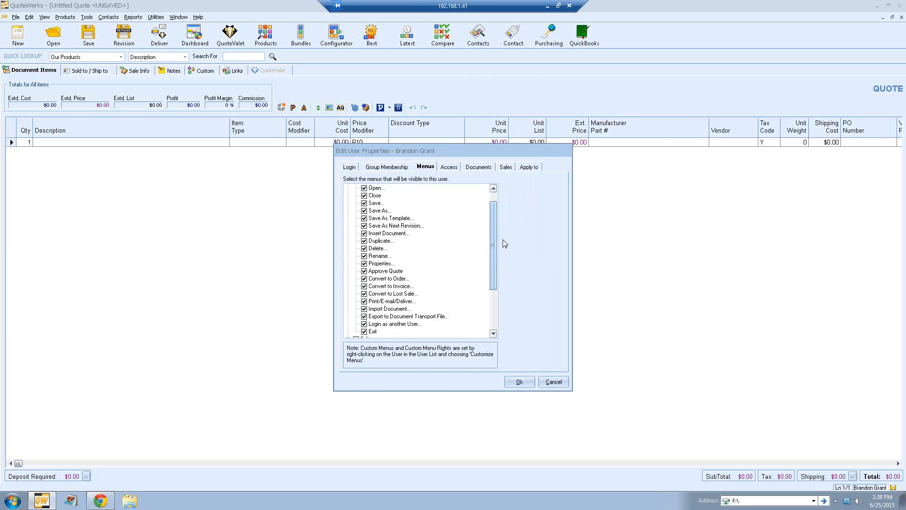
click(364, 278)
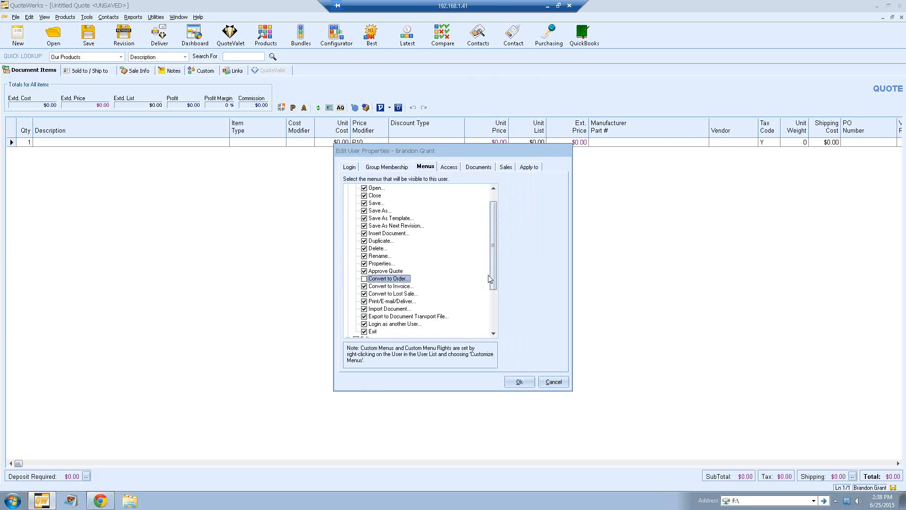
click(364, 286)
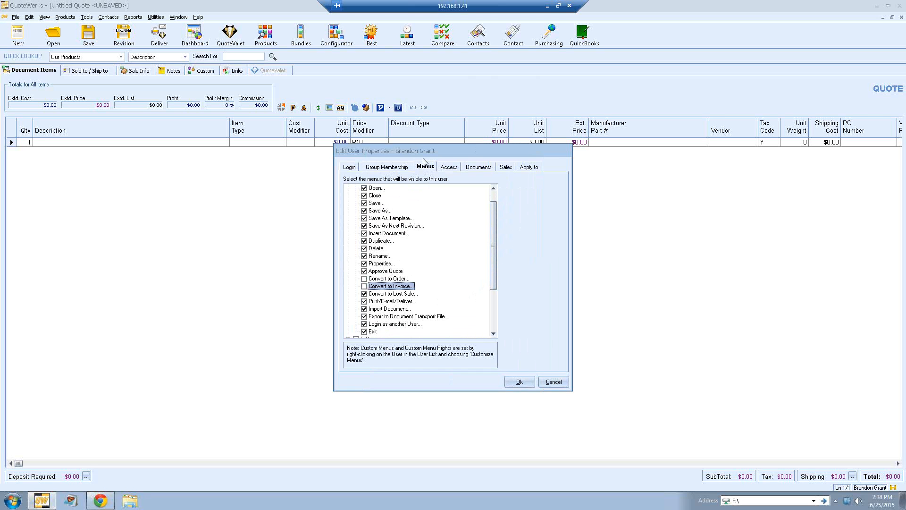
click(553, 382)
click(494, 368)
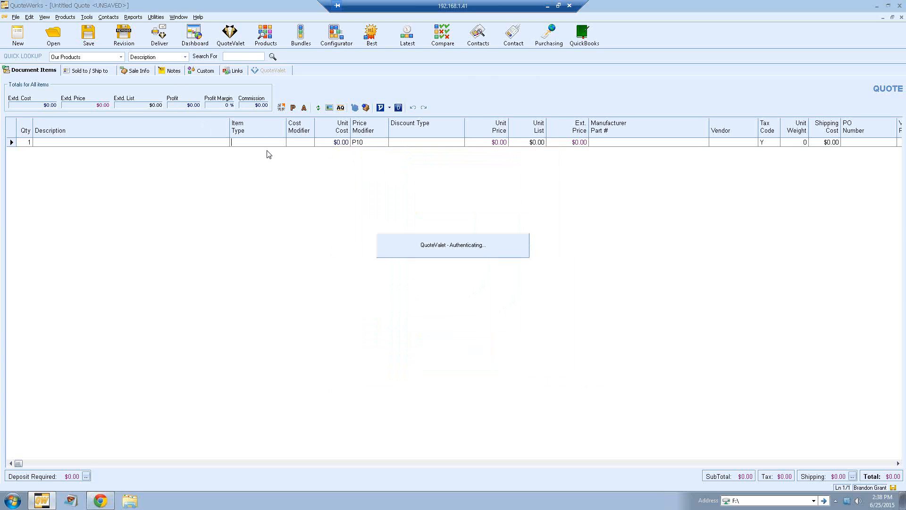
- Examine the Doc Status field in the quote's sale information, and return to the document items
click(137, 72)
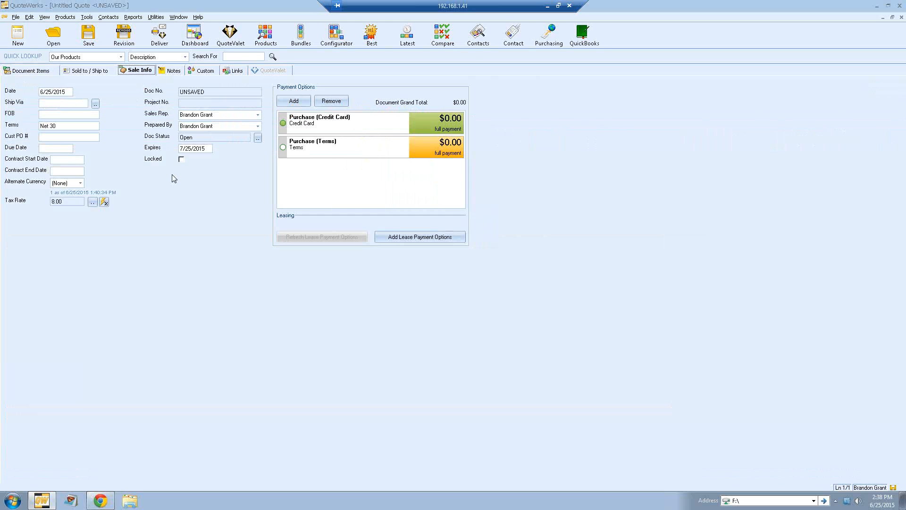
click(196, 138)
click(207, 136)
drag(206, 136, 158, 138)
click(41, 70)
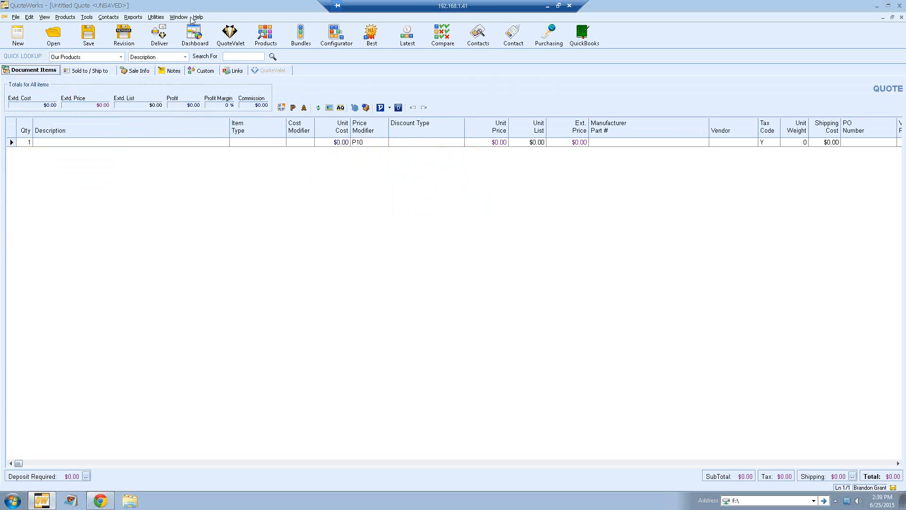
- Start a clone of the logged-in user and review its group membership, menu rights and access rights
click(159, 18)
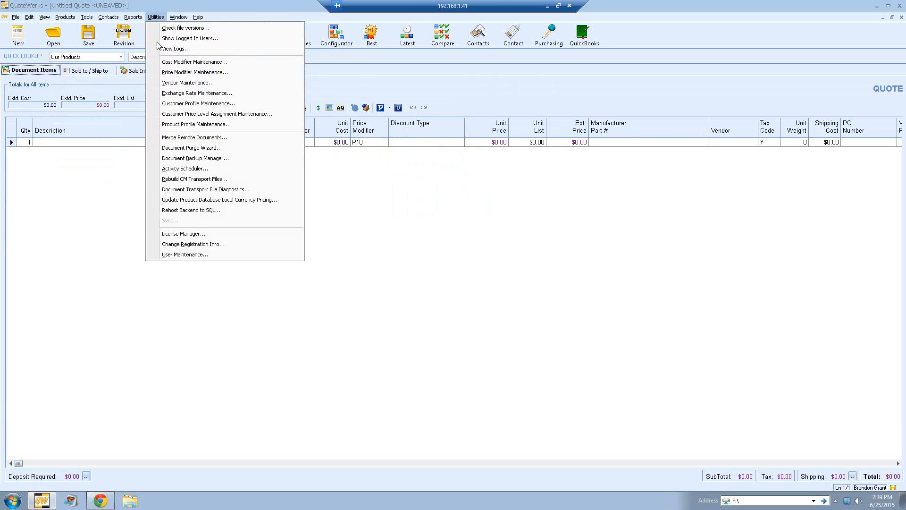
click(193, 255)
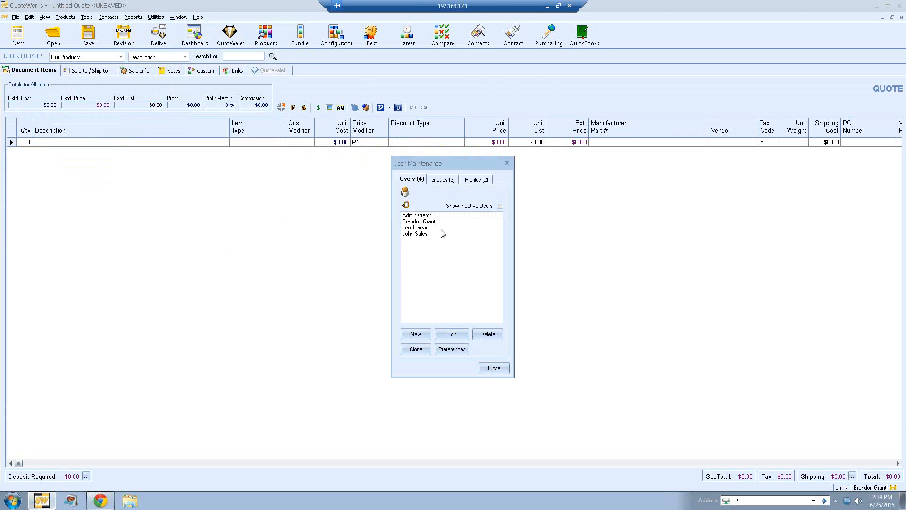
click(431, 222)
click(416, 349)
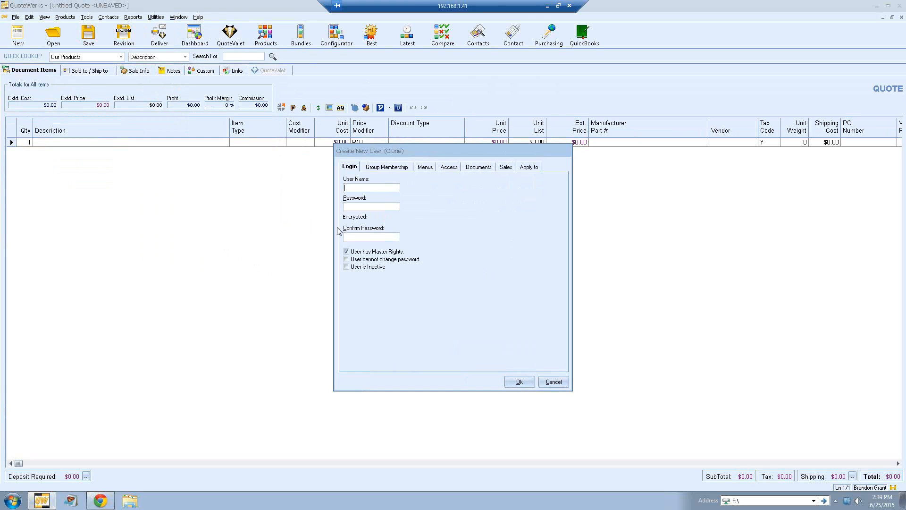
click(402, 168)
click(425, 167)
click(448, 167)
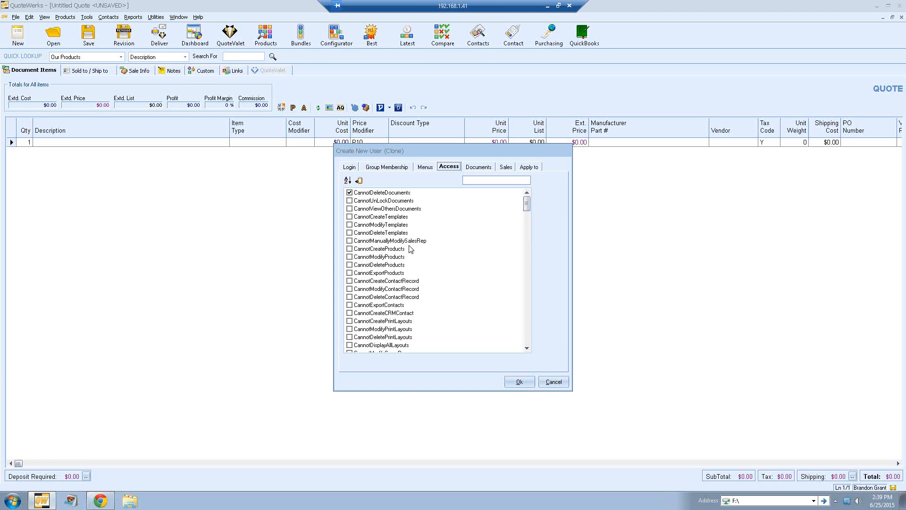
mouse_move(528, 206)
mouse_down()
mouse_move(539, 313)
mouse_move(531, 342)
mouse_move(527, 198)
mouse_up()
- Review the clone's login fields and rights-copying options, cancel the new user and close user maintenance
click(357, 167)
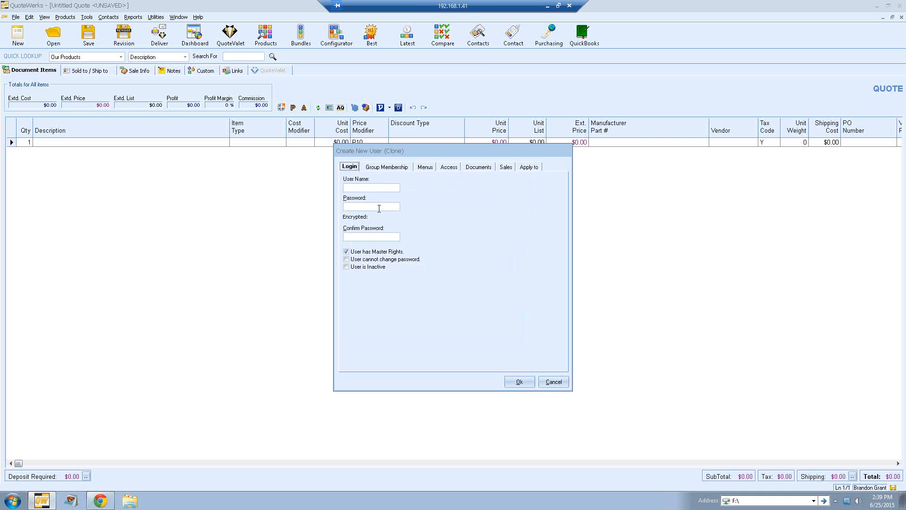
click(358, 188)
click(529, 166)
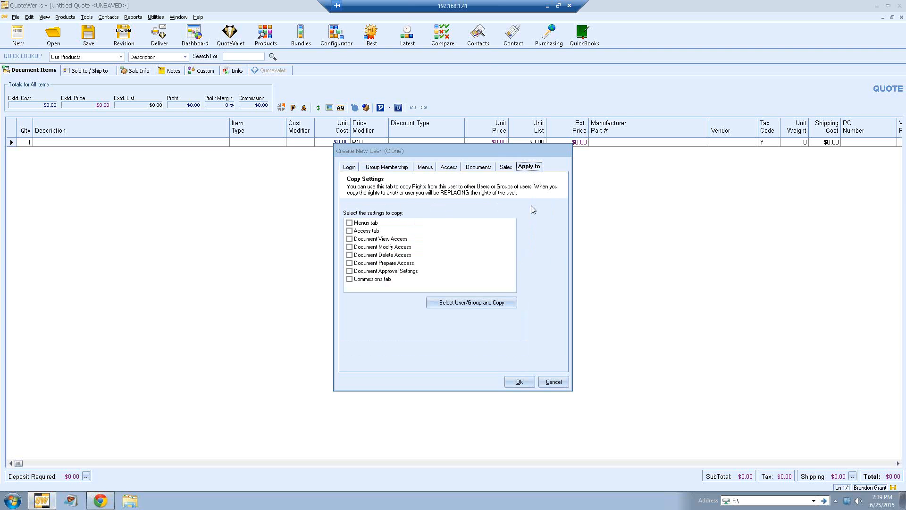
click(554, 382)
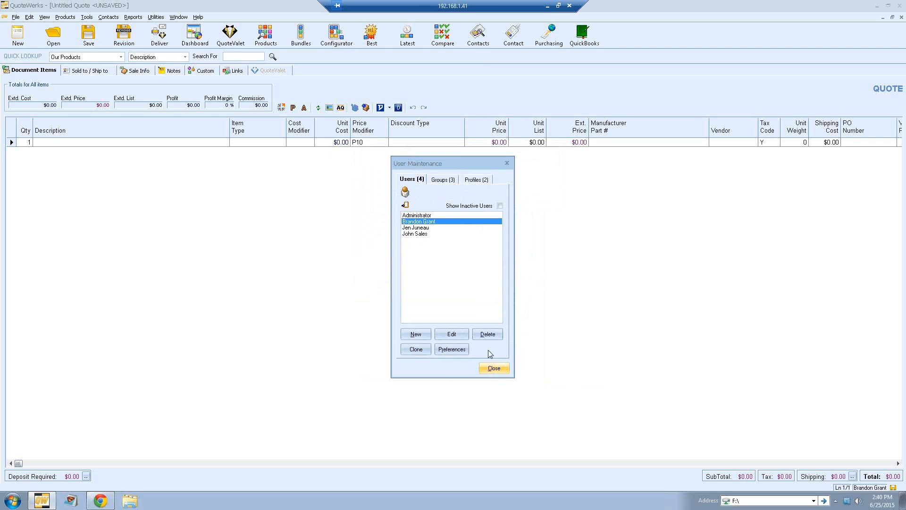
click(493, 367)
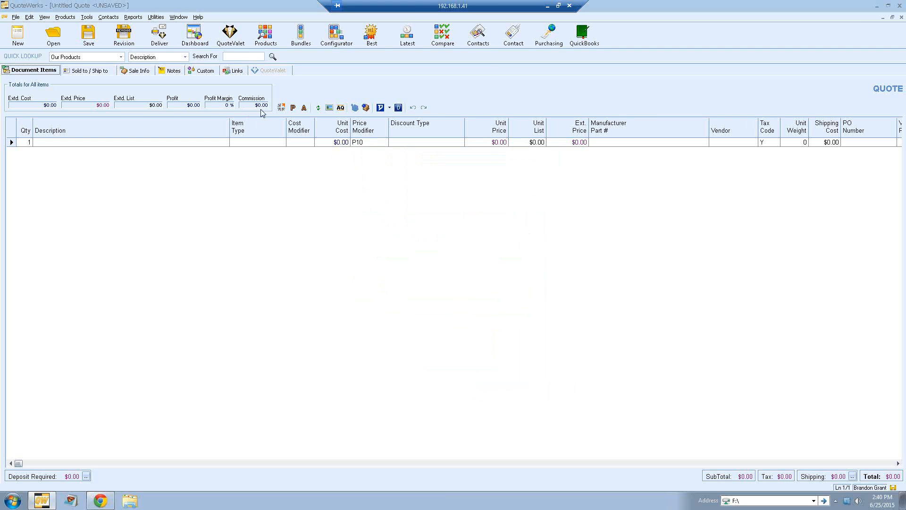
click(133, 17)
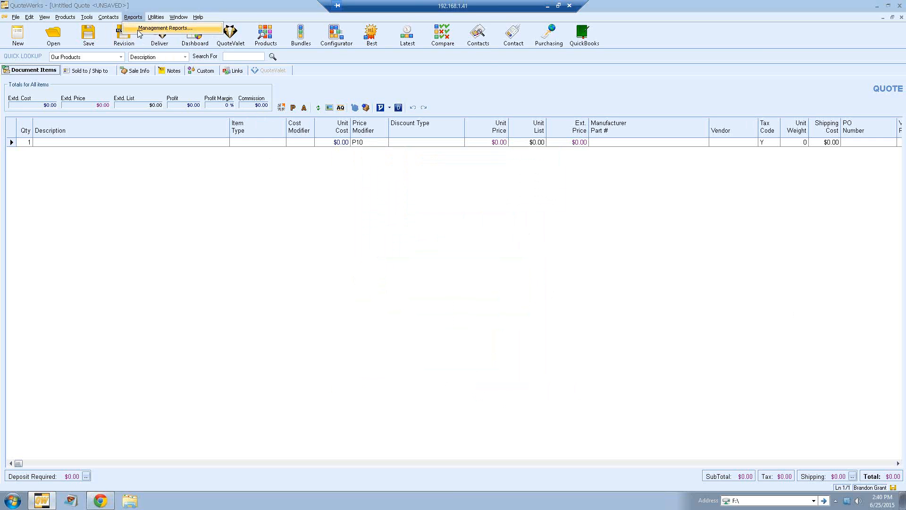
click(151, 6)
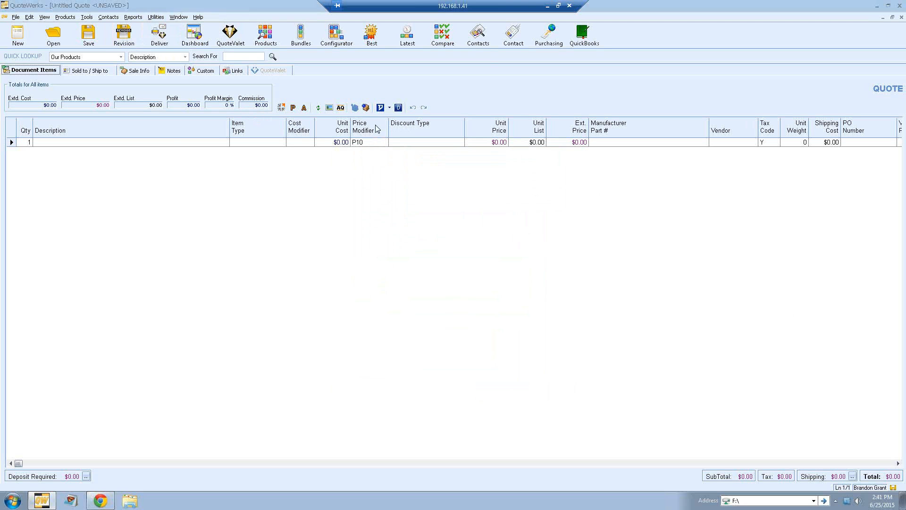
- Open the logged-in user's properties from user maintenance and show the options for copying rights to other users or groups
click(157, 18)
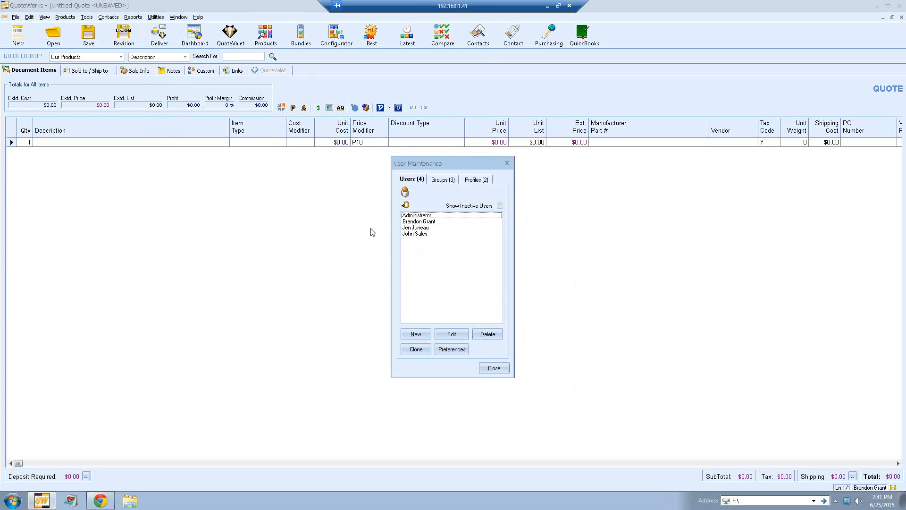
click(422, 221)
click(449, 335)
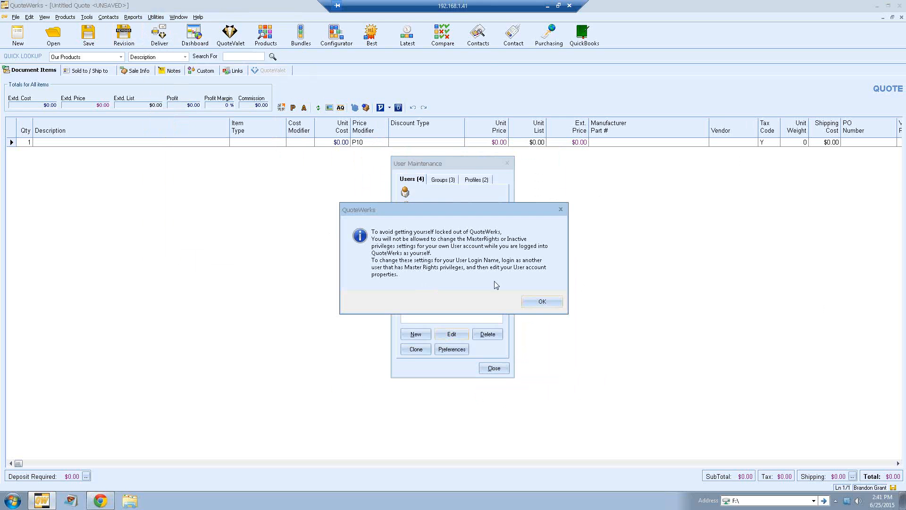
click(542, 302)
click(529, 166)
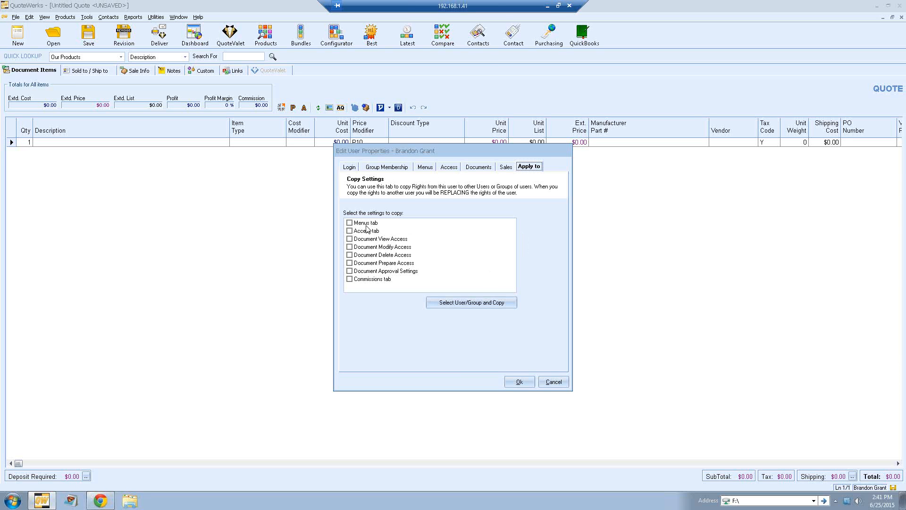
- Copy the user's Access tab settings to the <Inside Sales> group, and close the user's properties and user maintenance
click(350, 232)
click(448, 304)
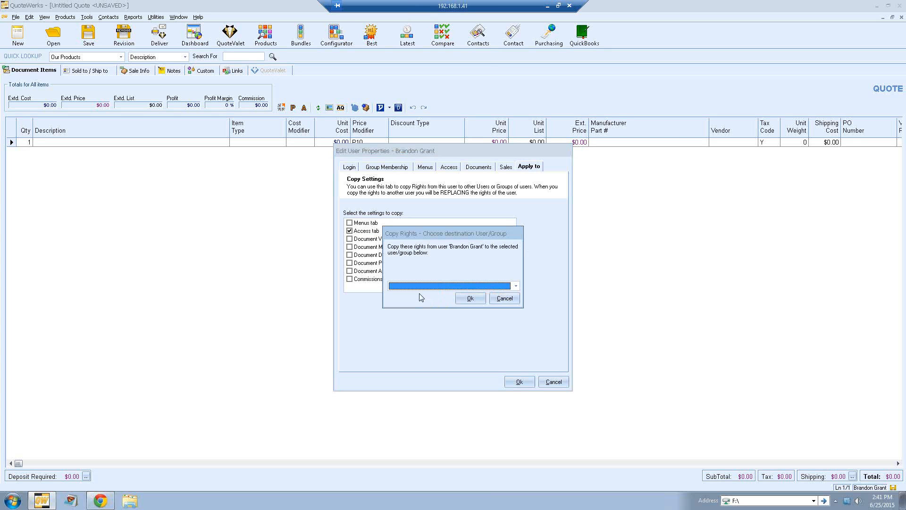
click(424, 286)
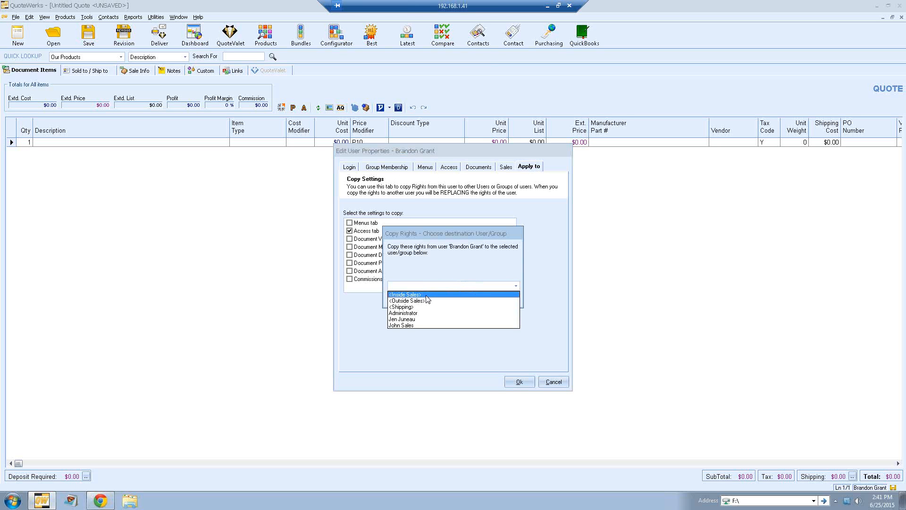
click(426, 295)
click(460, 301)
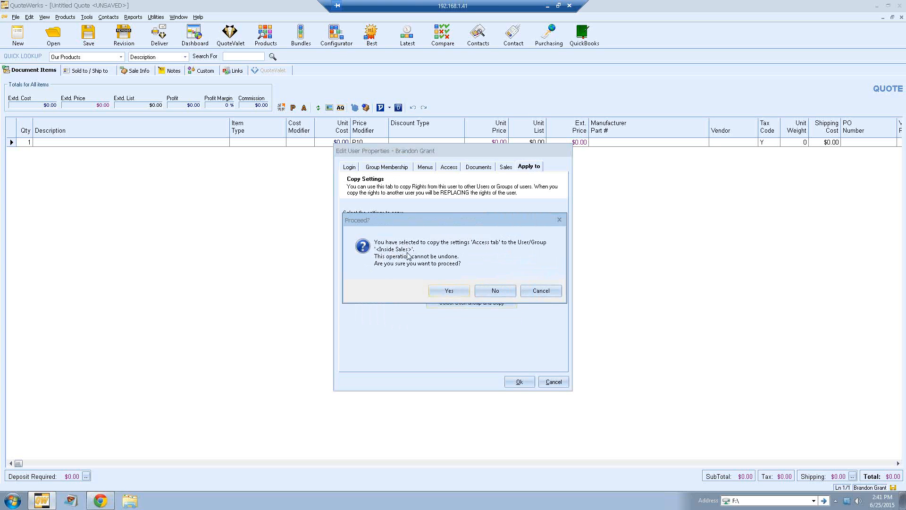
click(449, 292)
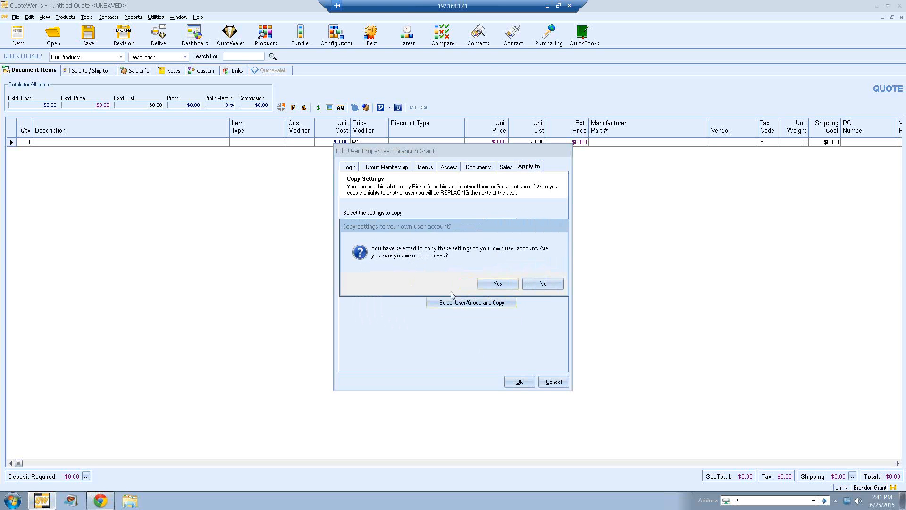
click(501, 287)
click(489, 283)
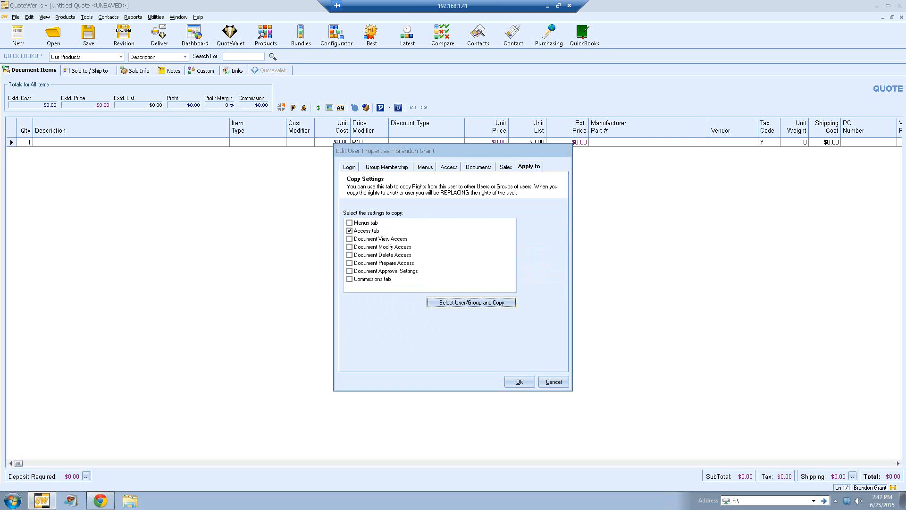
click(558, 383)
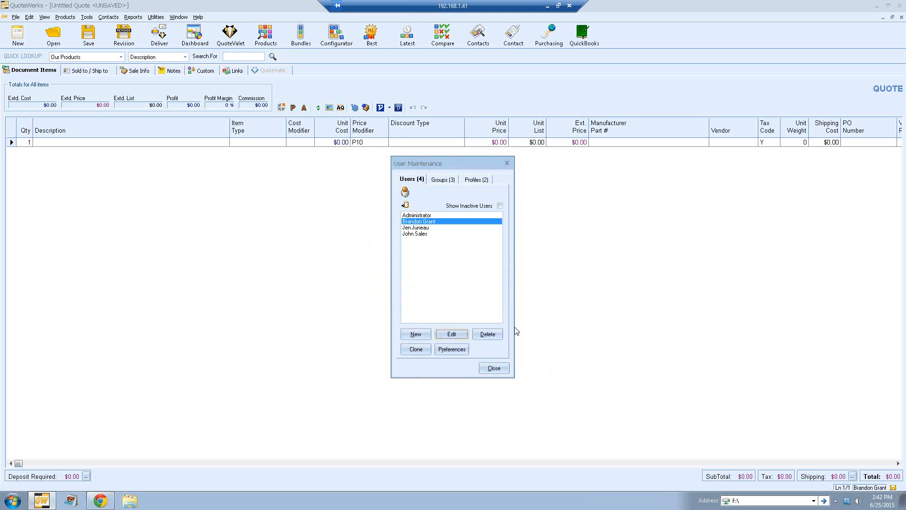
click(493, 368)
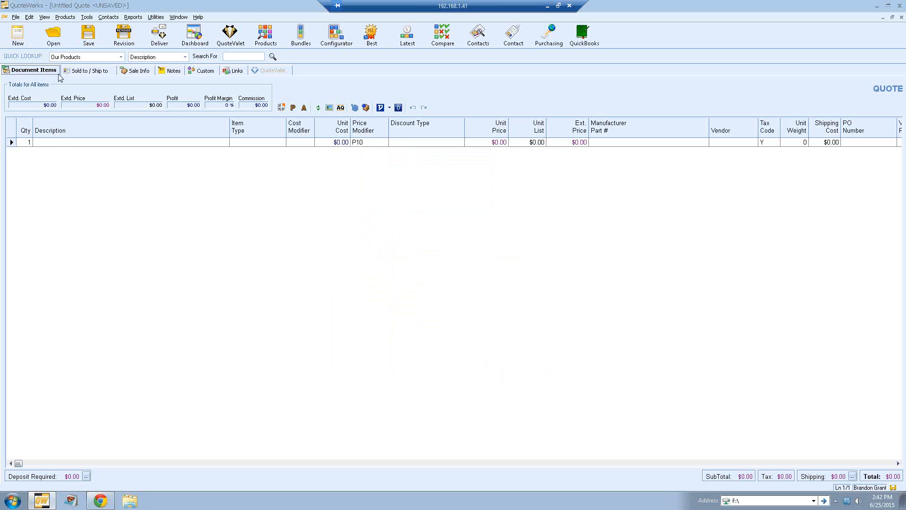
- Add products 13A21, CT13R42 and 14AF42 from the Our Products database to the quote and close the product lookup
click(265, 35)
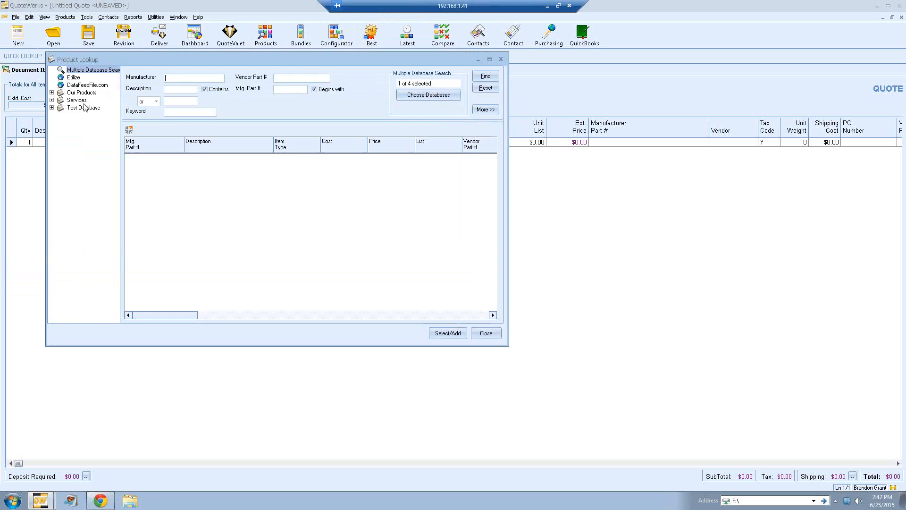
click(81, 93)
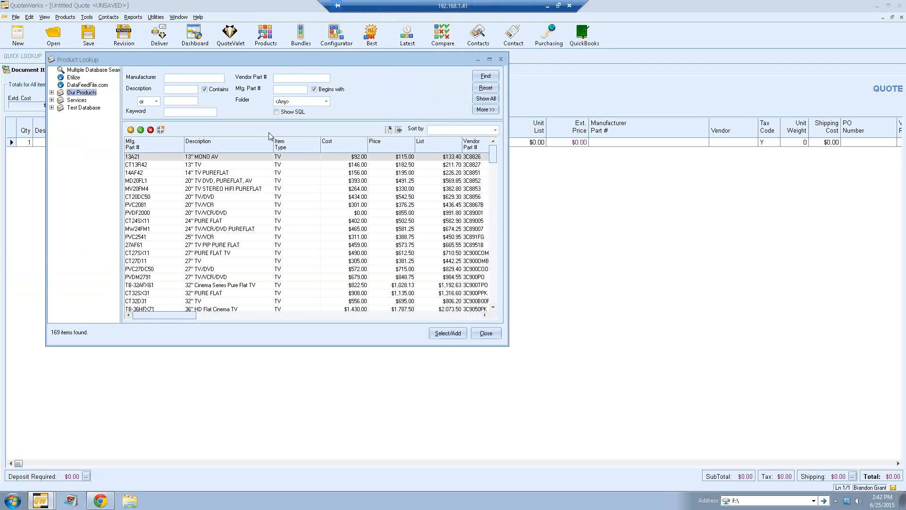
shift+click(208, 175)
right_click(224, 173)
click(237, 176)
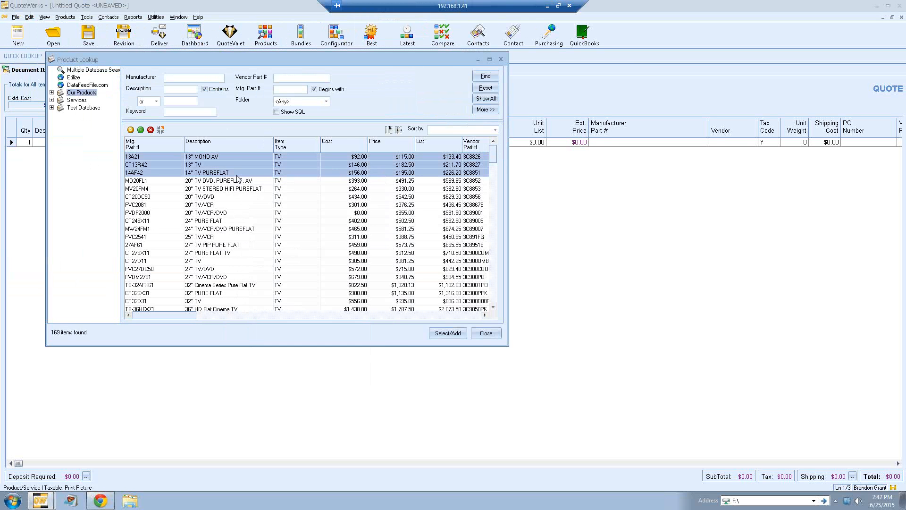
click(487, 334)
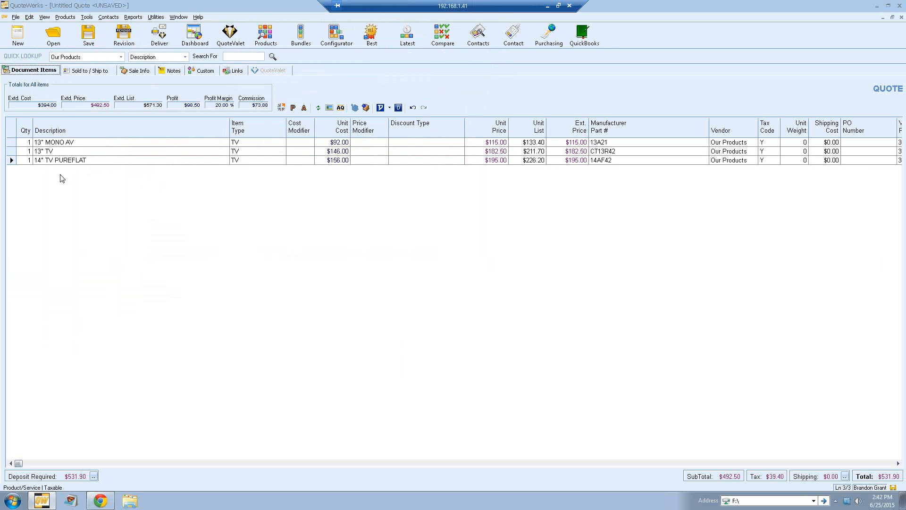
click(18, 17)
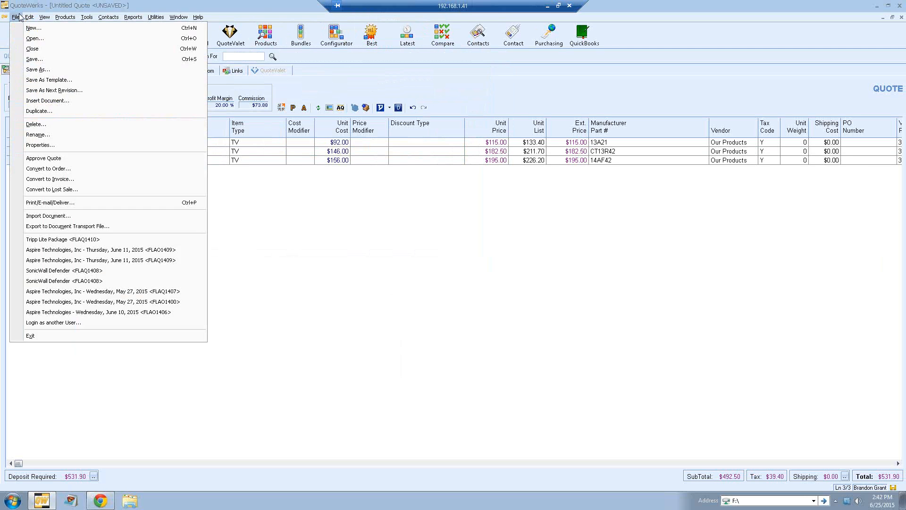
click(61, 80)
click(521, 301)
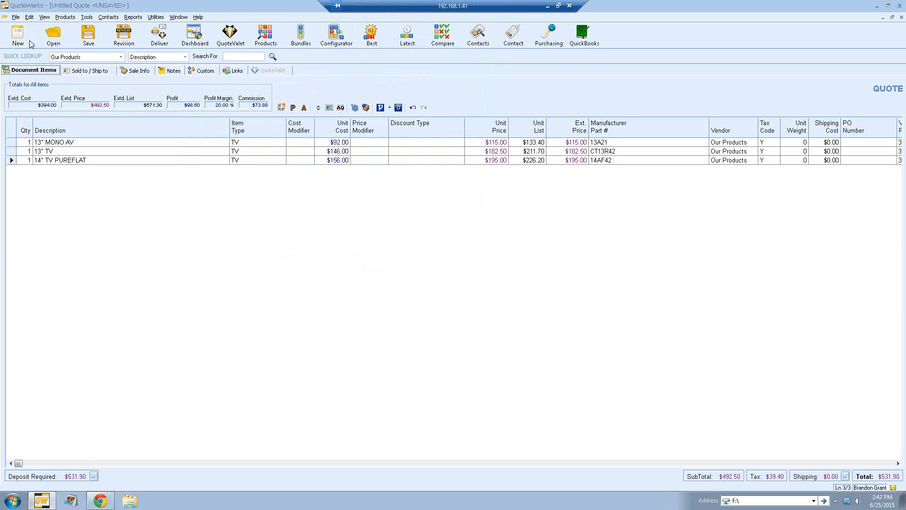
- Save the quote as a document template named Security Setting Template
click(16, 18)
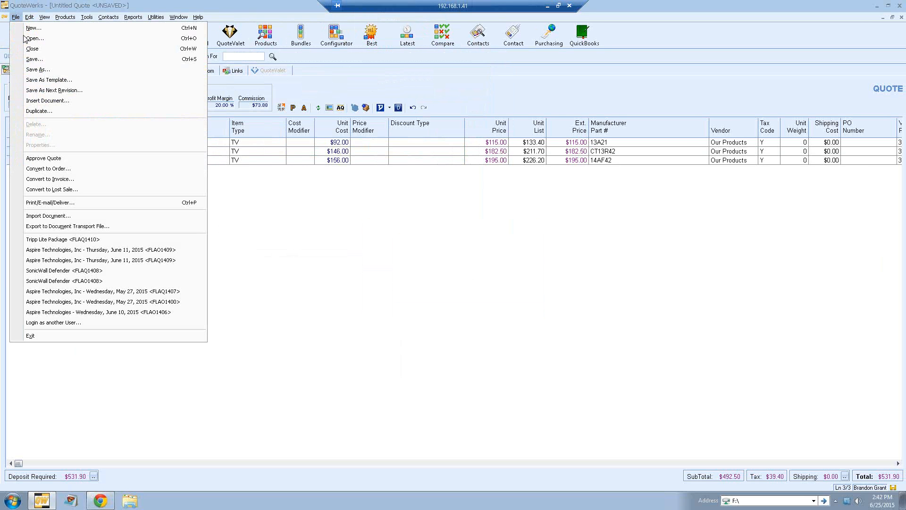
click(51, 80)
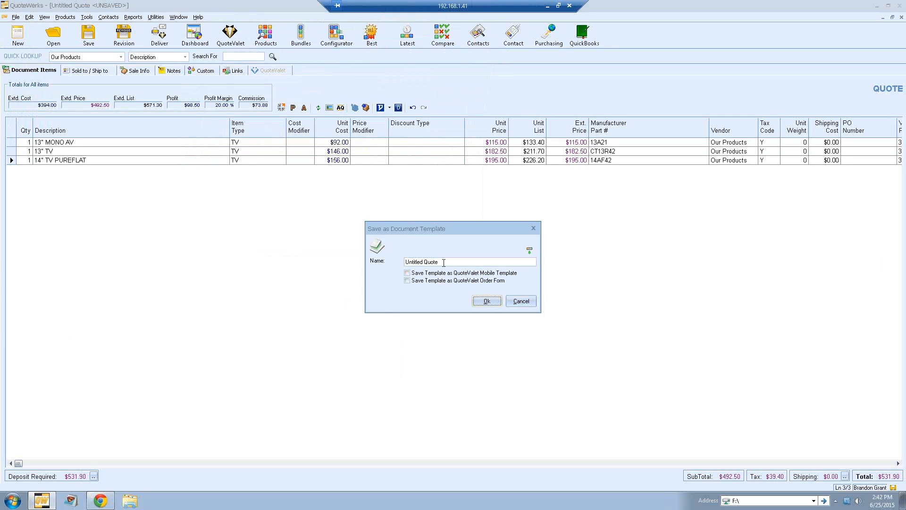
drag(442, 263, 371, 264)
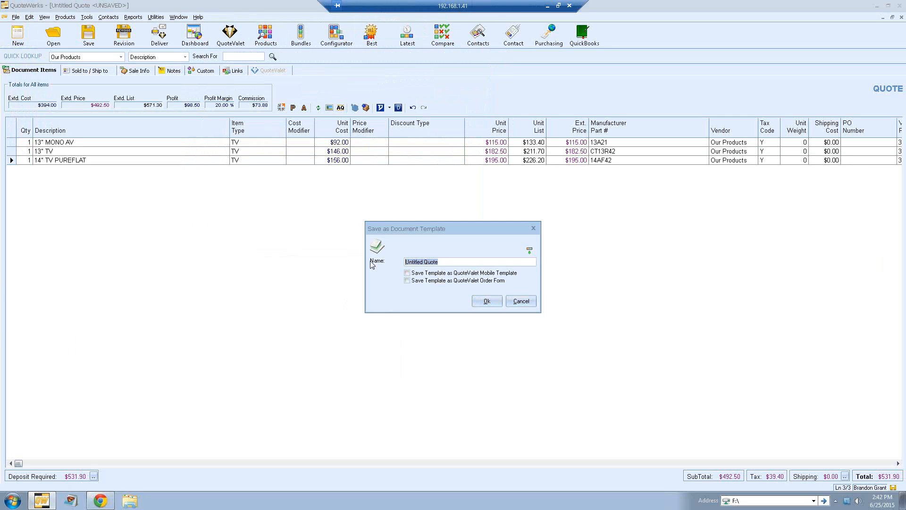
text(Security Setting Template)
click(487, 301)
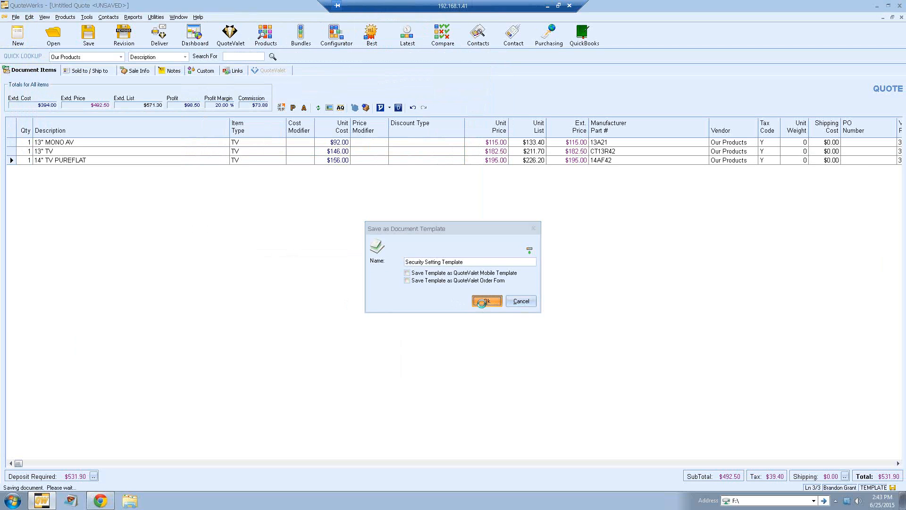
- Create a new document from the Security Setting Template
click(16, 18)
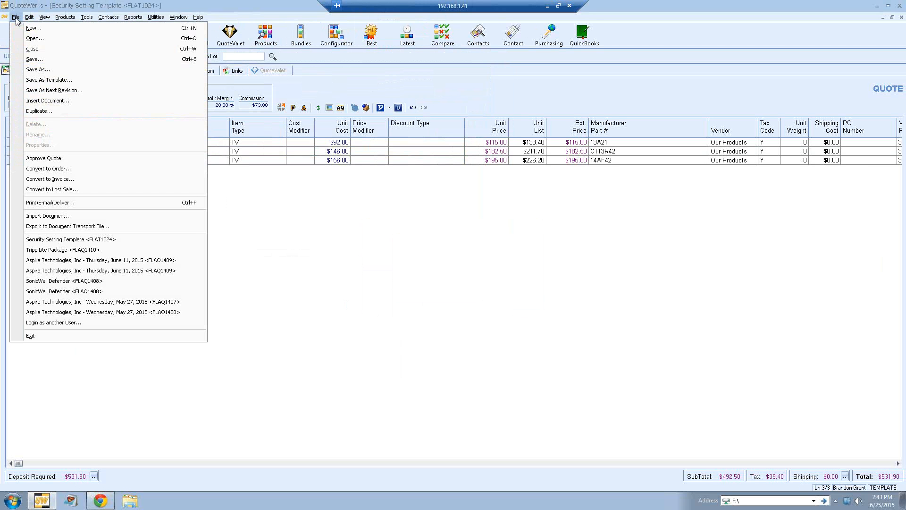
click(19, 30)
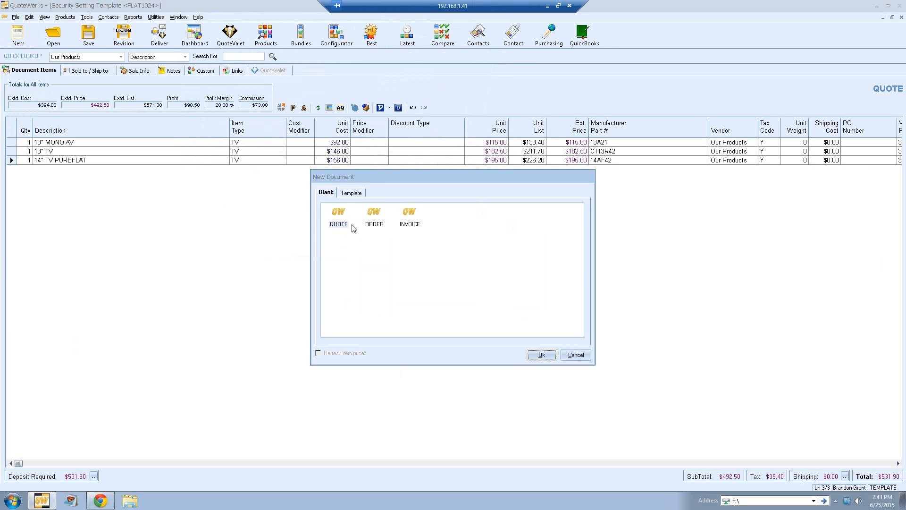
click(357, 196)
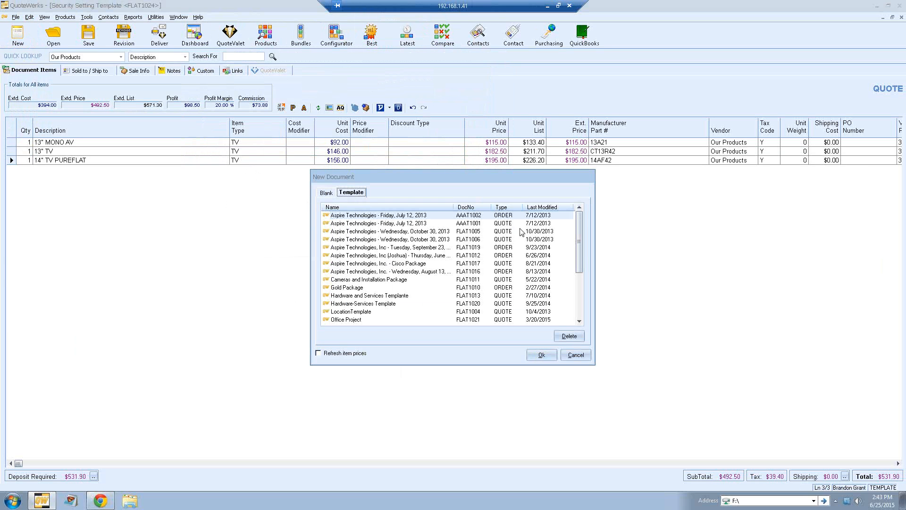
drag(580, 220, 584, 285)
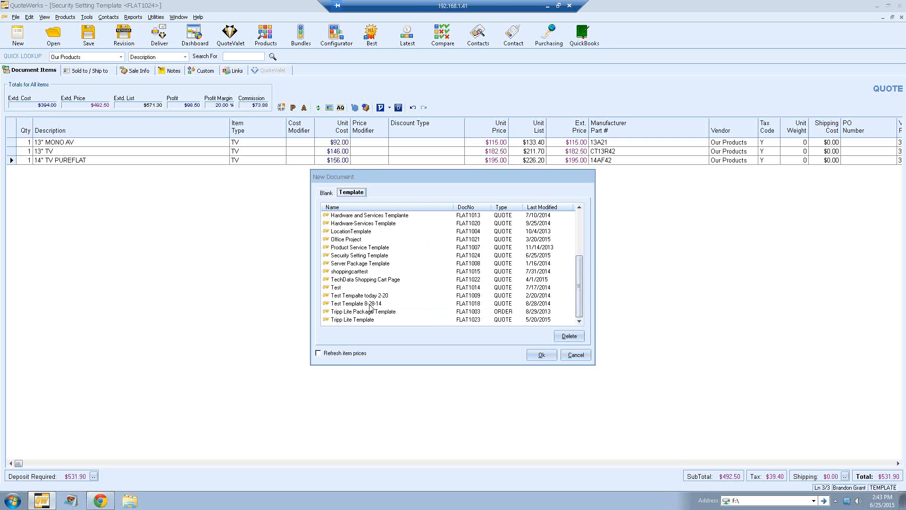
click(373, 256)
click(542, 355)
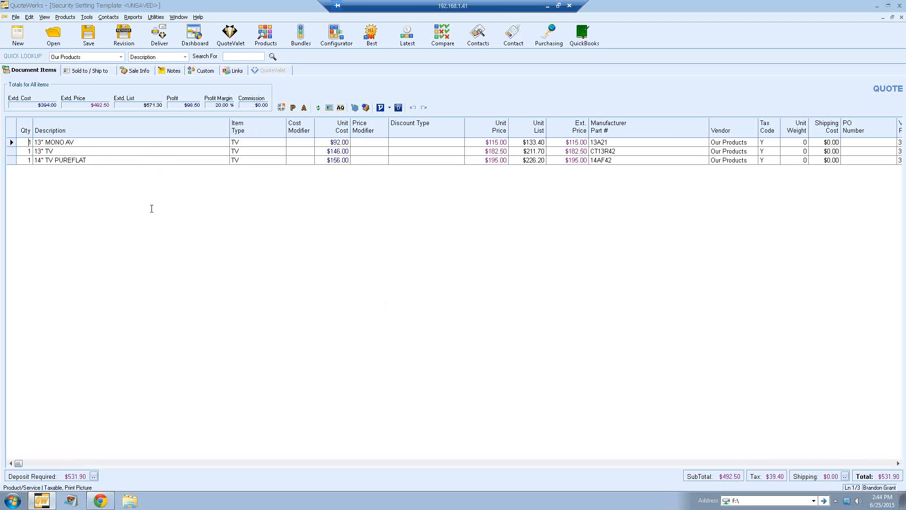
- Copy product 13A21 from the Our Products database in the product lookup
click(266, 34)
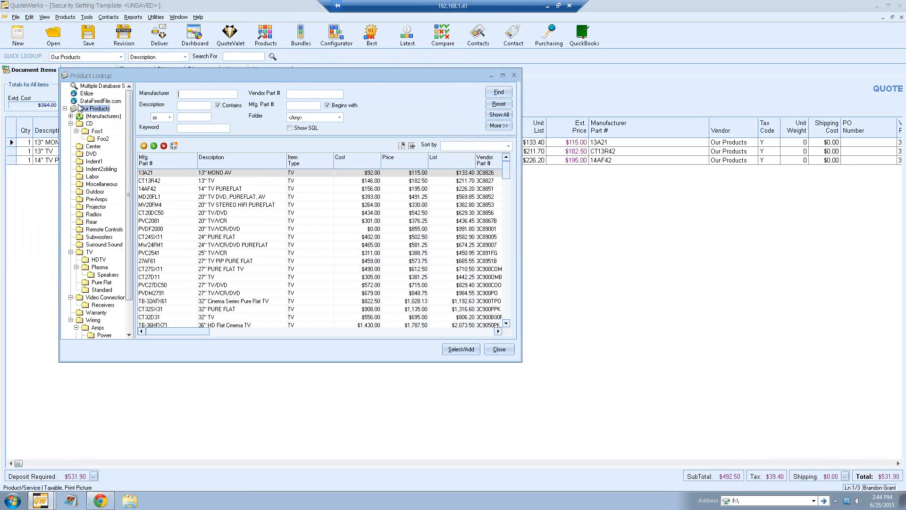
click(66, 109)
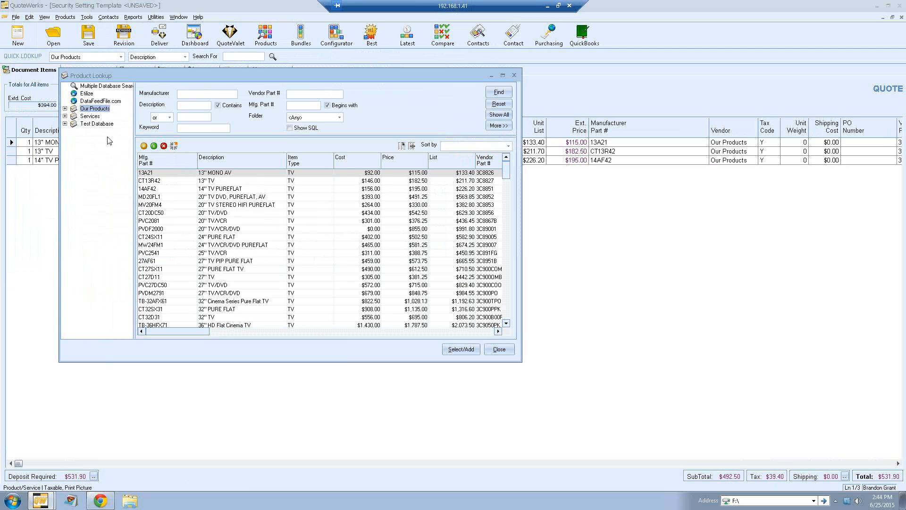
right_click(174, 171)
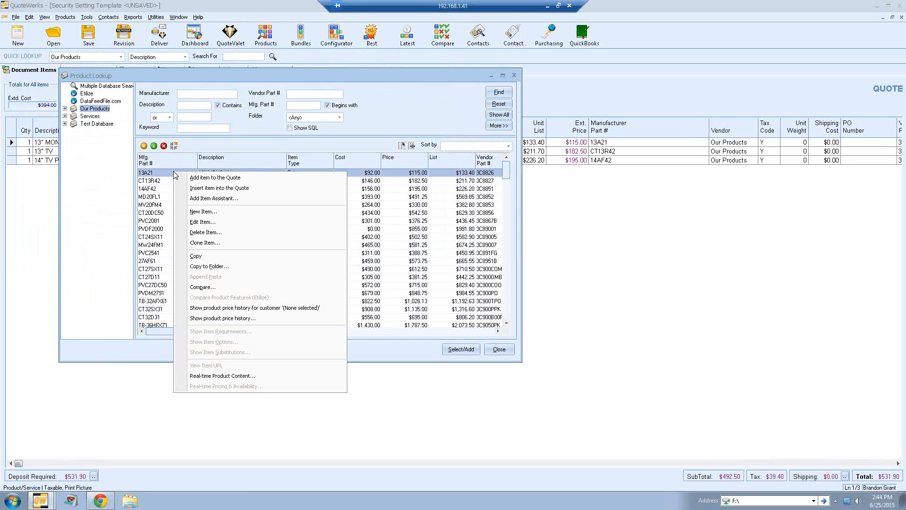
click(213, 256)
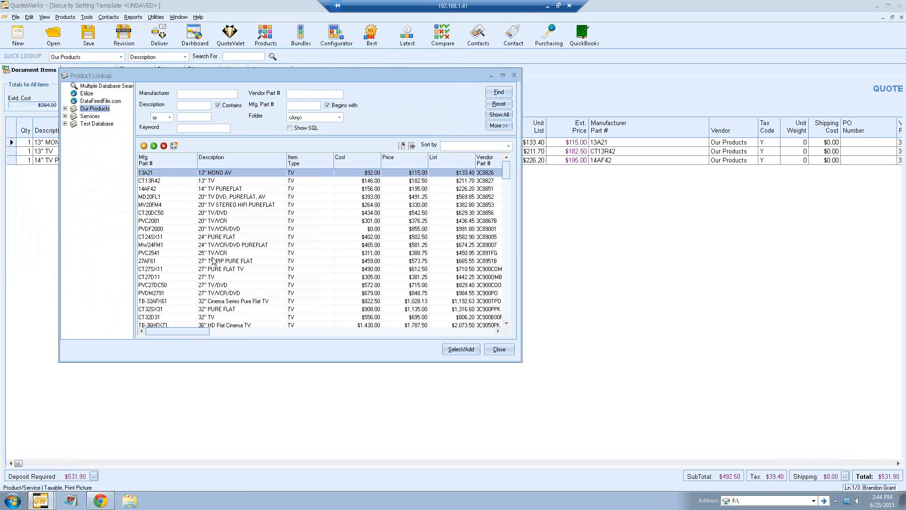
- Append the copied product to the Services database, change its vendor to Services, and close the product lookup
click(90, 117)
right_click(90, 116)
click(202, 278)
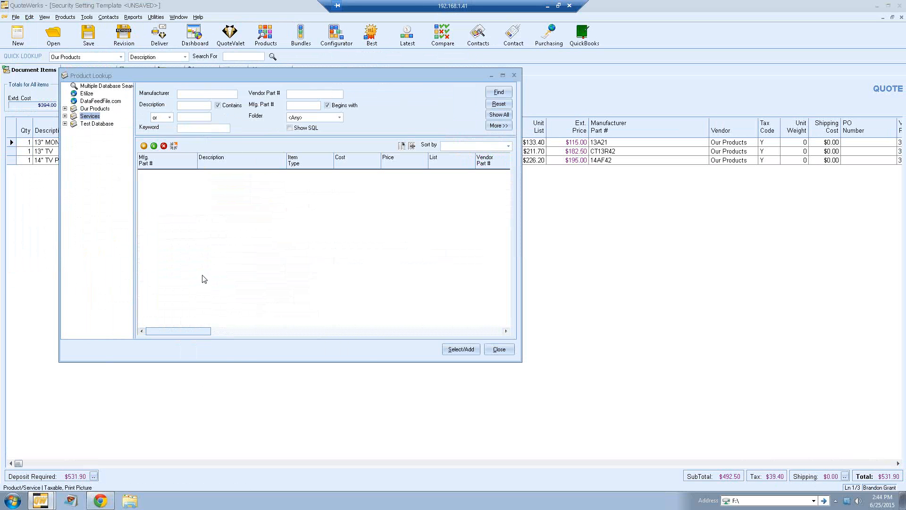
right_click(196, 201)
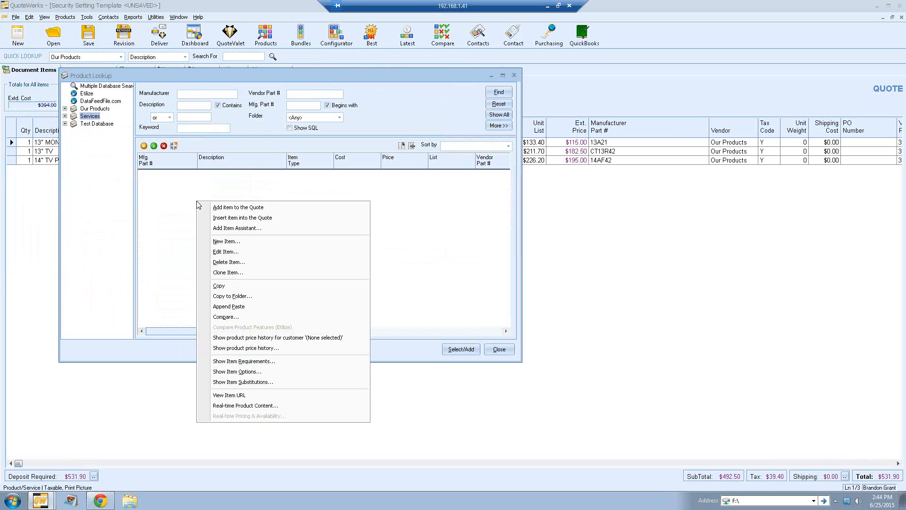
click(250, 306)
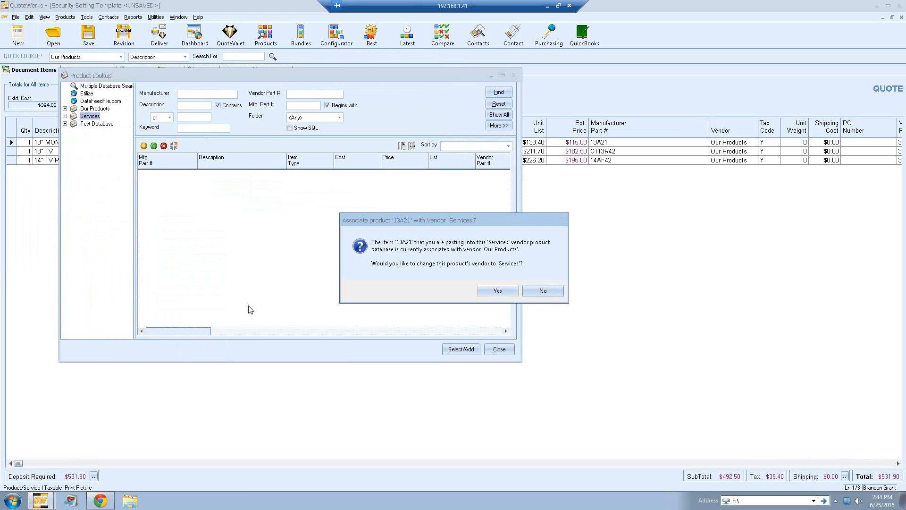
click(487, 290)
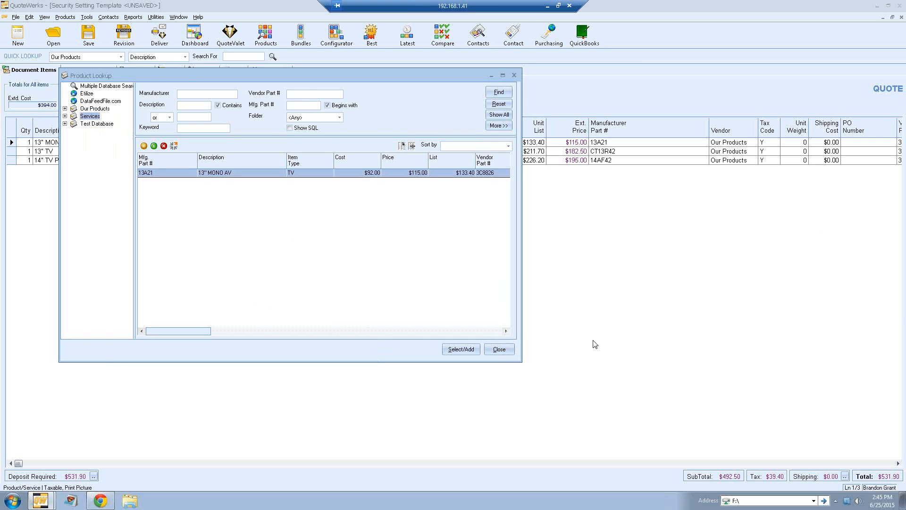
click(501, 349)
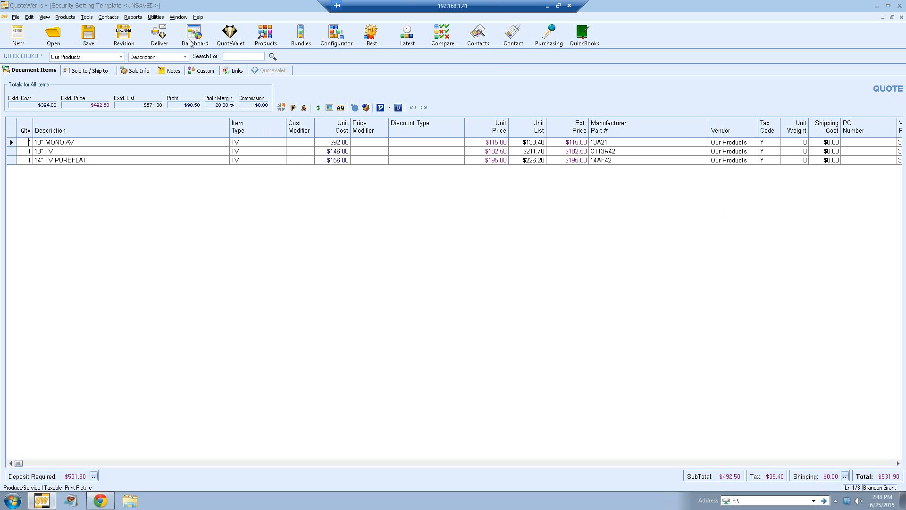
- Open the logged-in user's properties from user maintenance and show the access rights
click(152, 18)
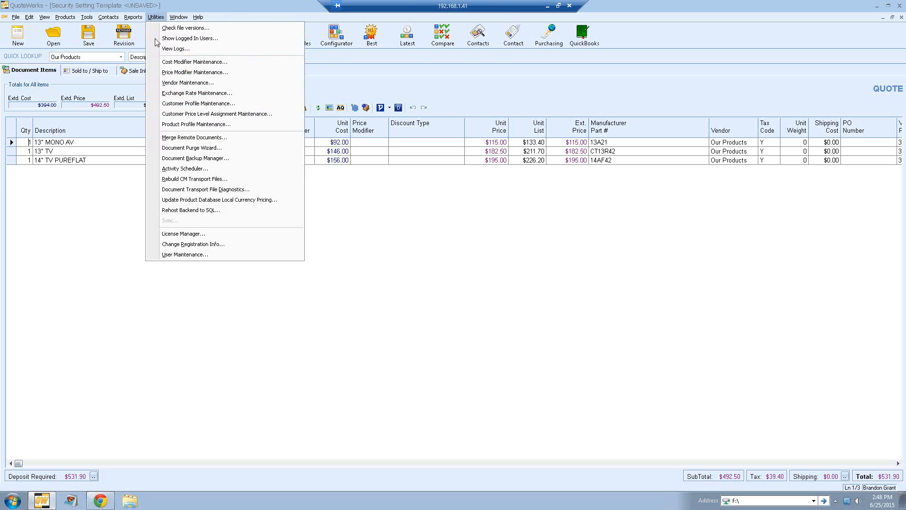
click(185, 254)
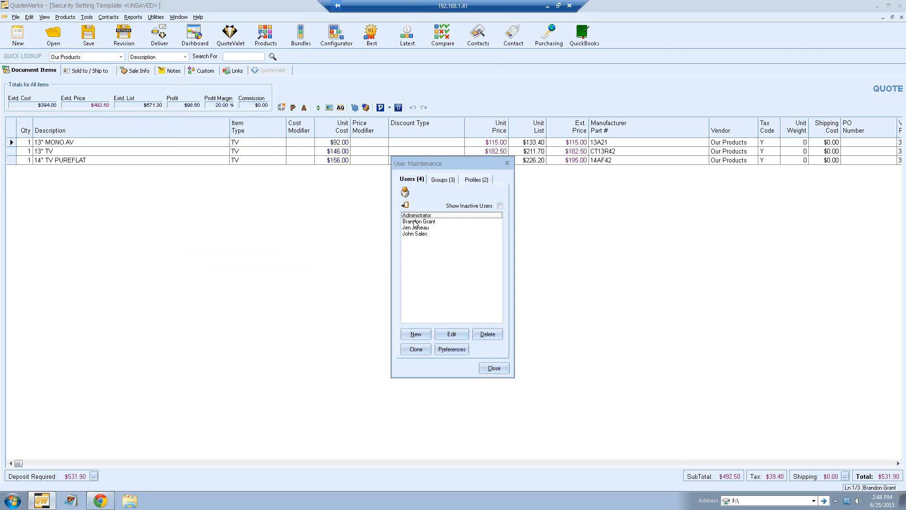
click(418, 222)
click(451, 334)
click(534, 304)
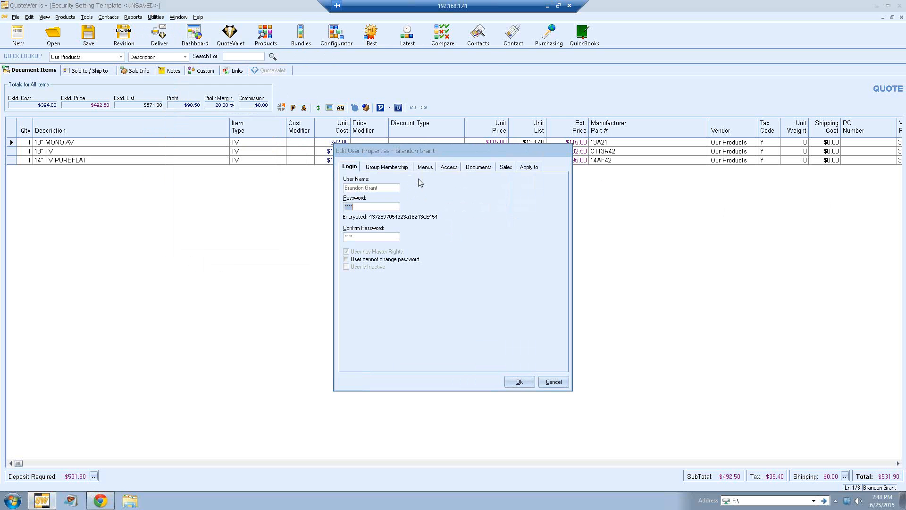
click(446, 168)
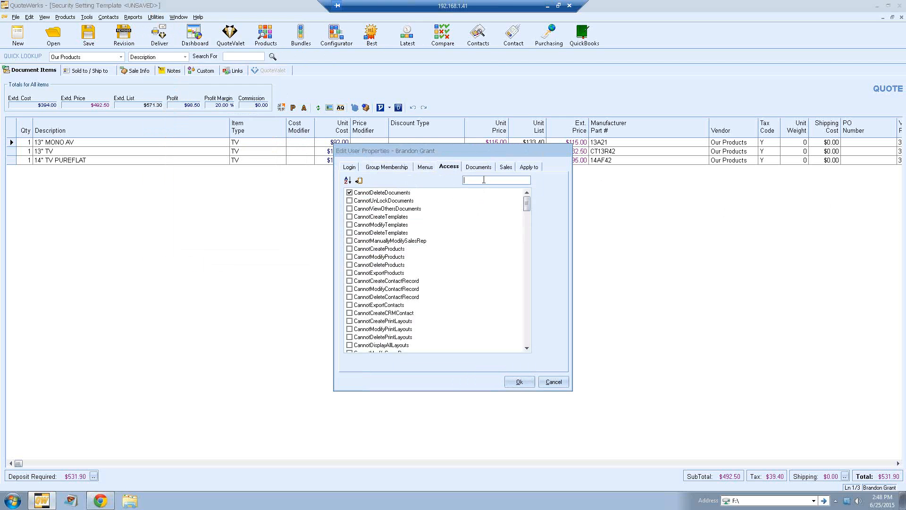
- Search the access rights for "status", tick CannotModifyDocStatusWhenConvertingDocument, then cancel the user's properties and close user maintenance
text(status)
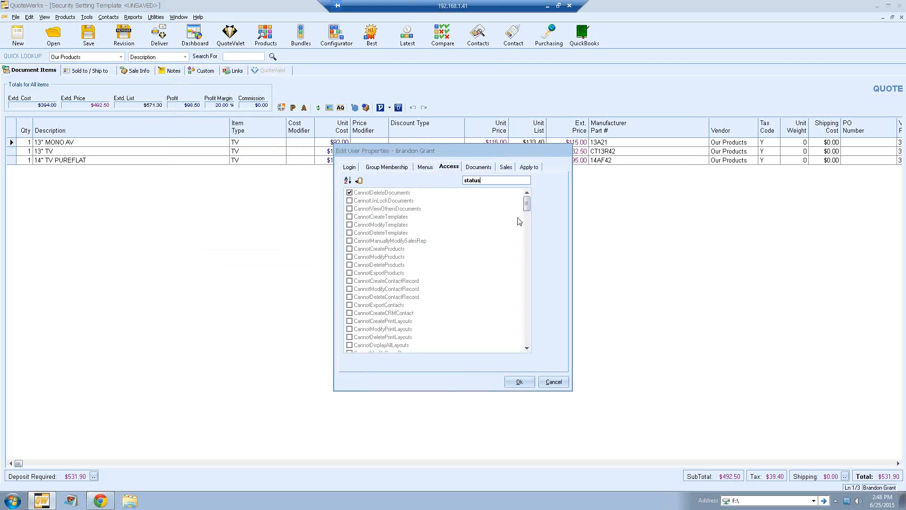
drag(526, 205, 529, 256)
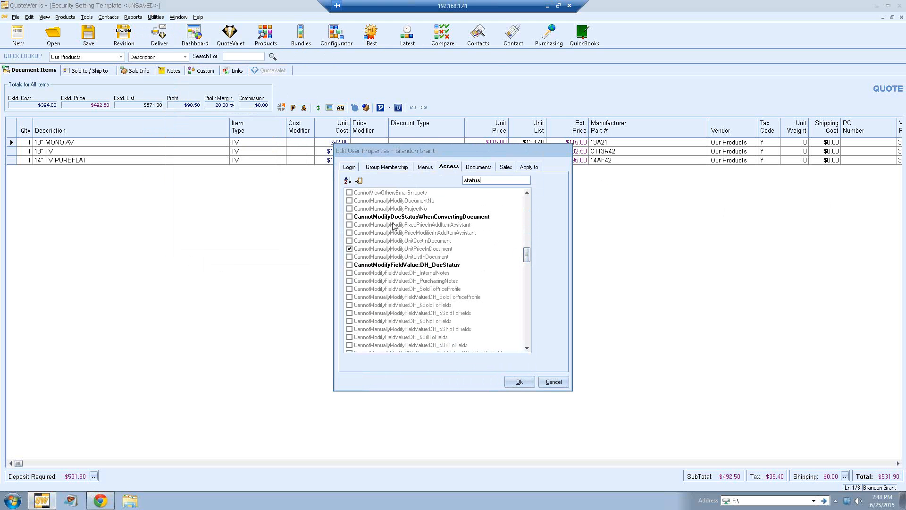
click(350, 217)
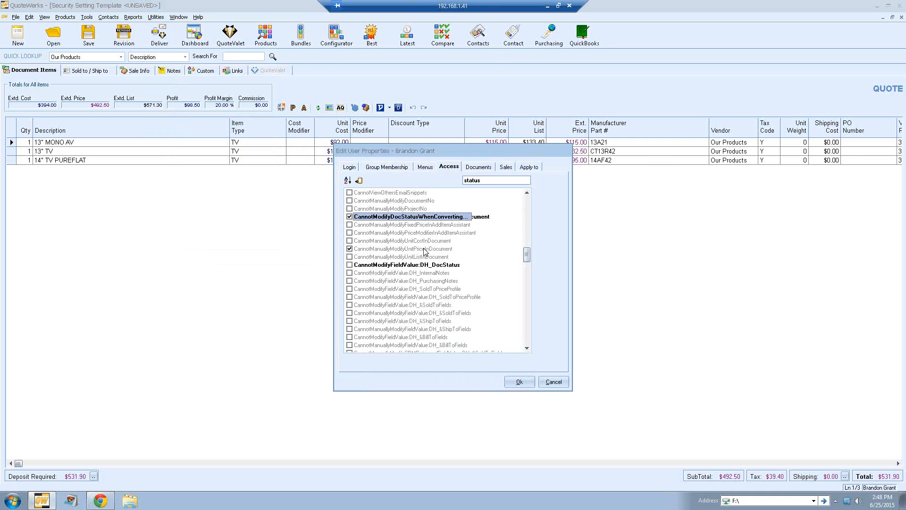
click(554, 381)
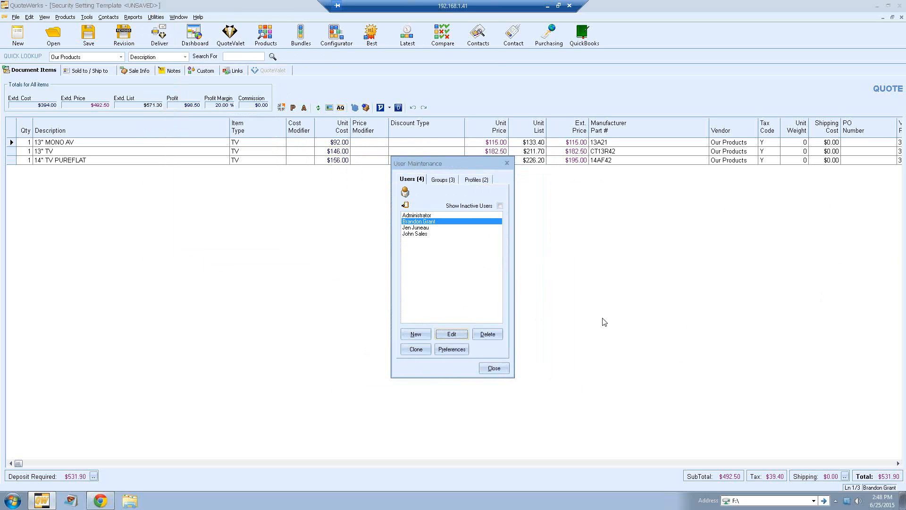
click(491, 369)
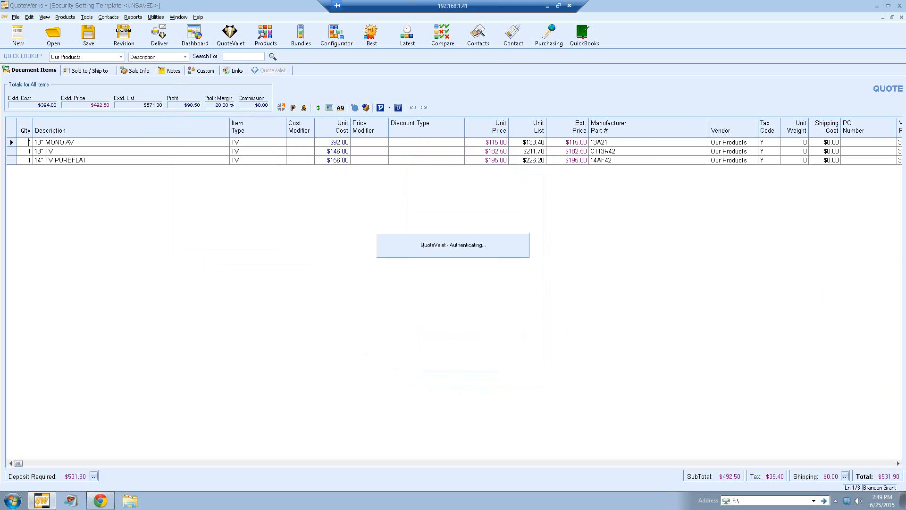